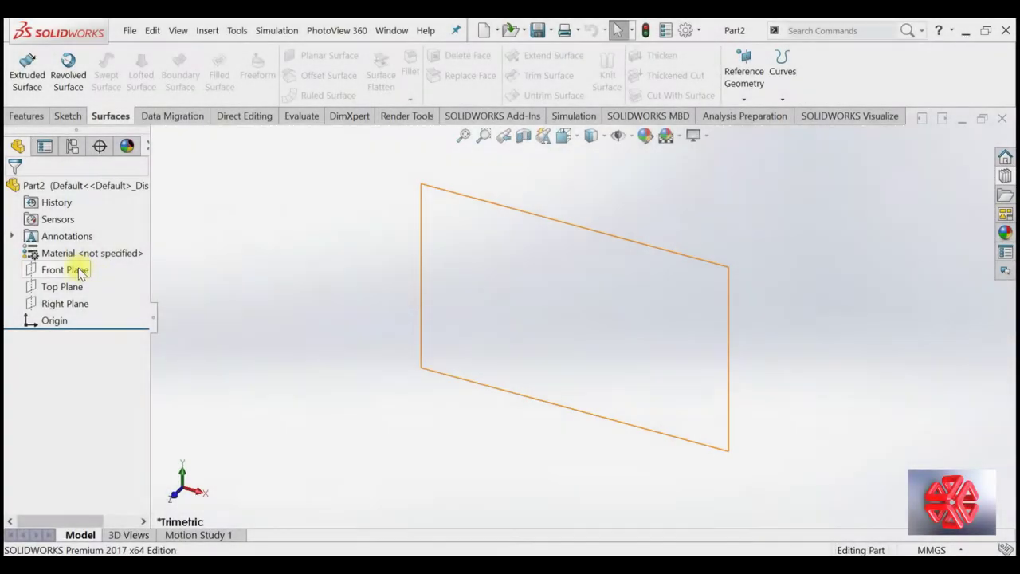
Step: Turn the view Normal To the Front Plane and leave the Front Plane selected
left_click(80, 271)
left_click(165, 248)
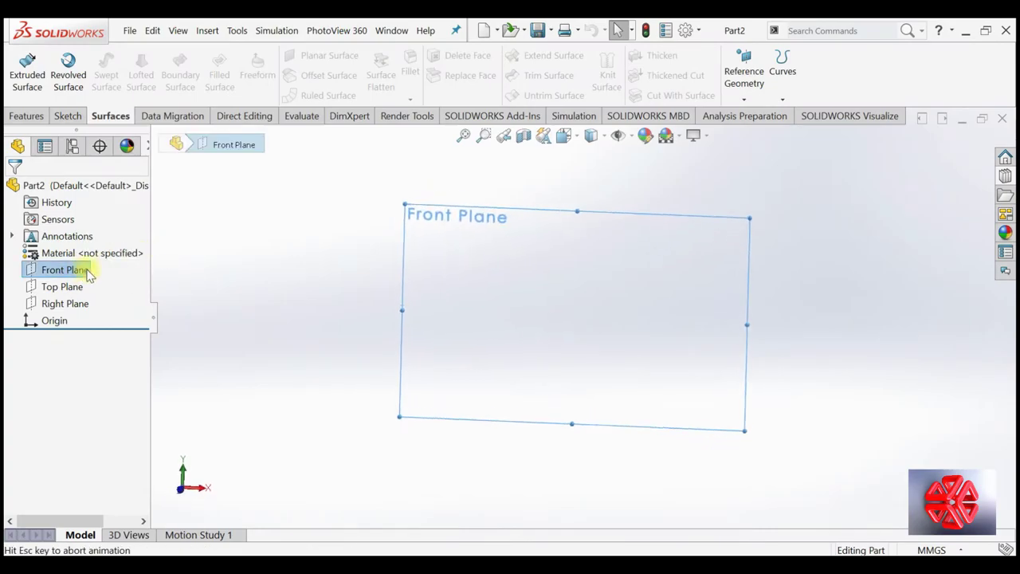
left_click(80, 271)
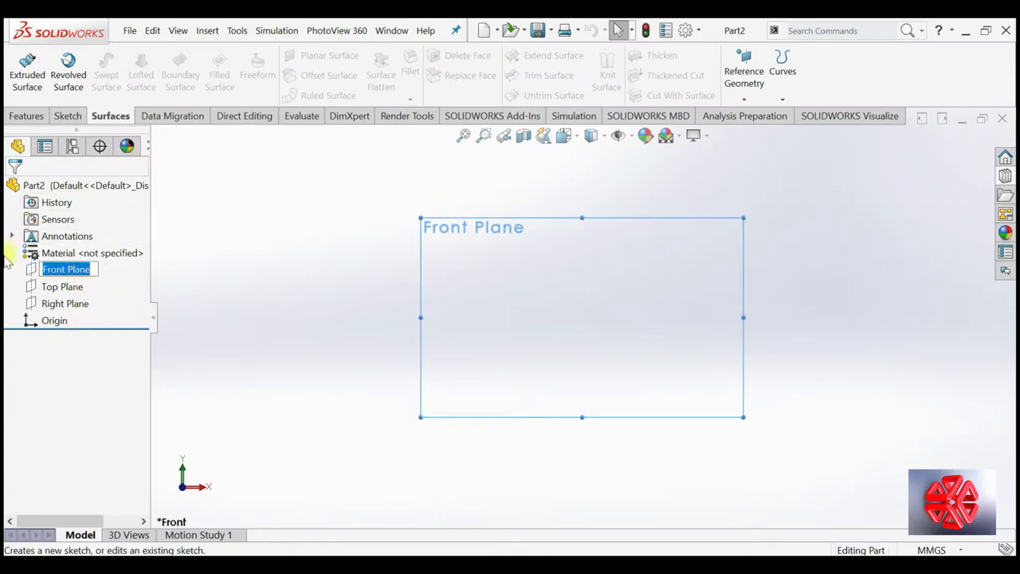
Step: Start a sketch on the Front Plane and draw a horizontal centreline across the origin
left_click(36, 272)
left_click(45, 245)
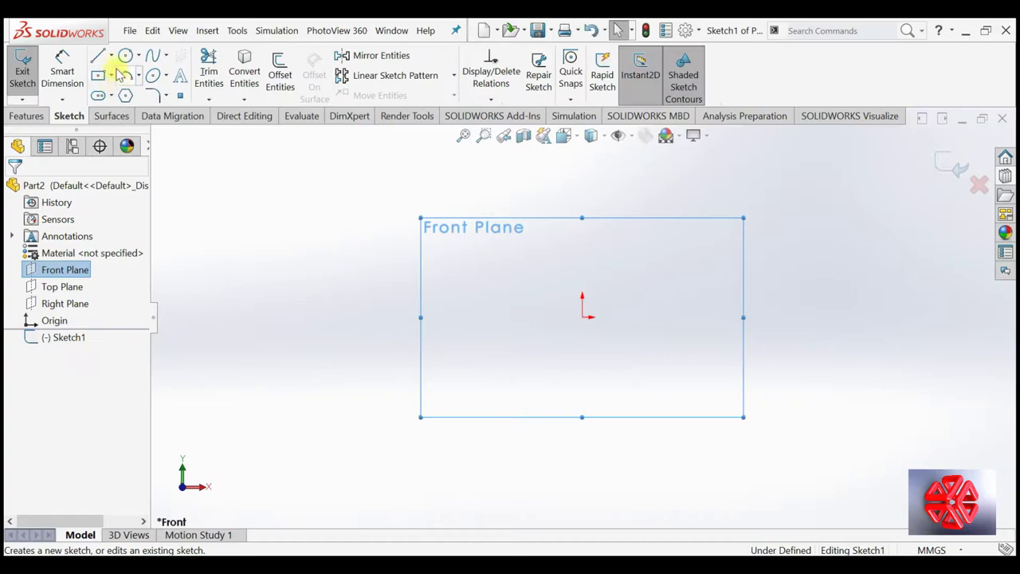
left_click(111, 58)
left_click(128, 94)
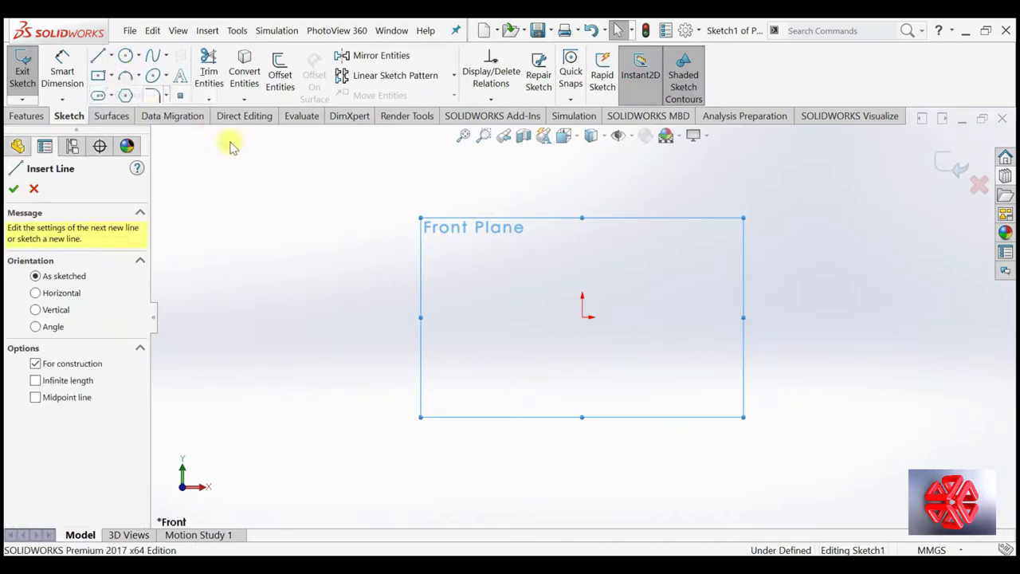
left_click(436, 317)
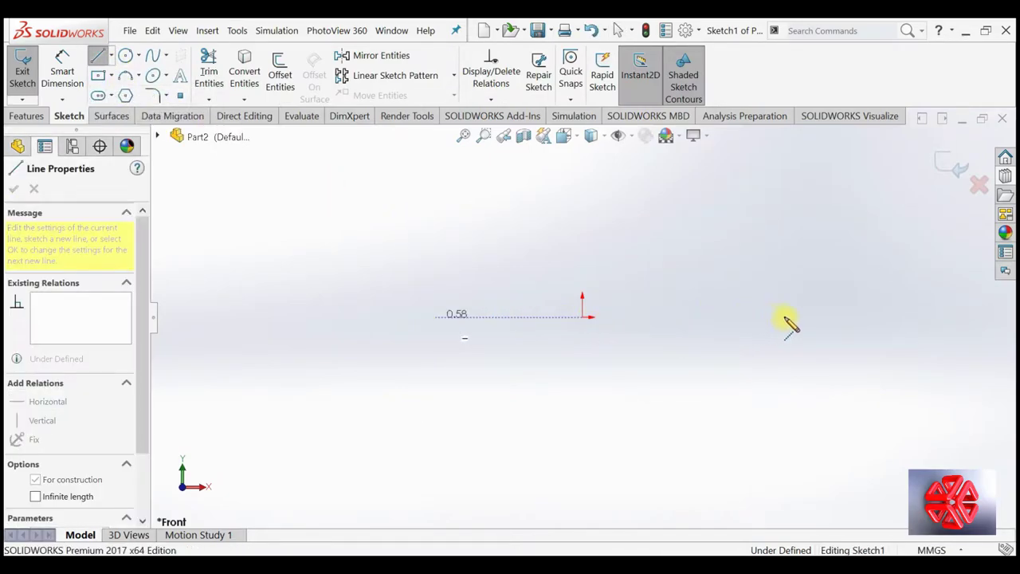
left_click(846, 317)
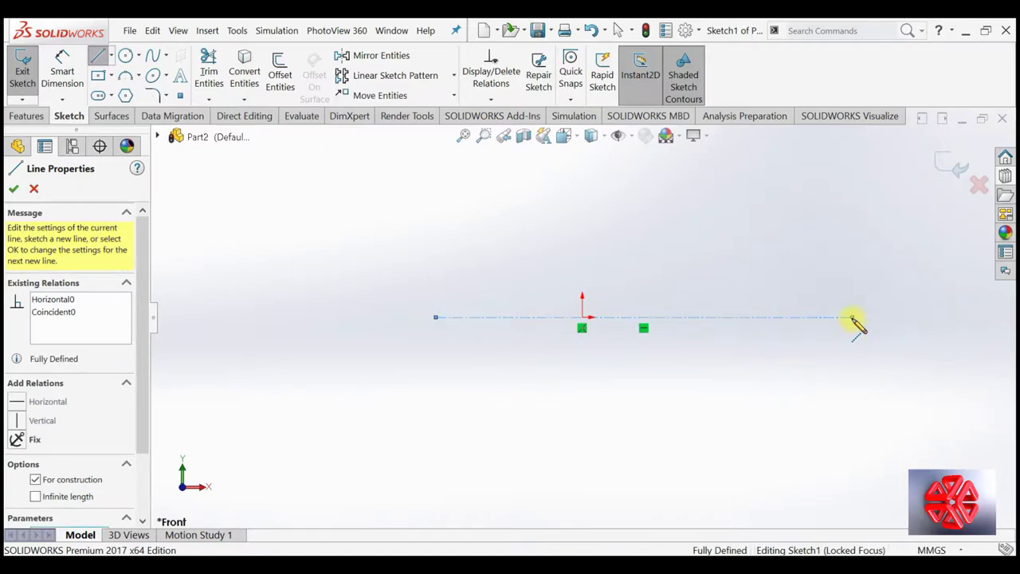
right_click(852, 319)
left_click(870, 328)
Step: Dimension the centreline's length to 250
left_click(72, 62)
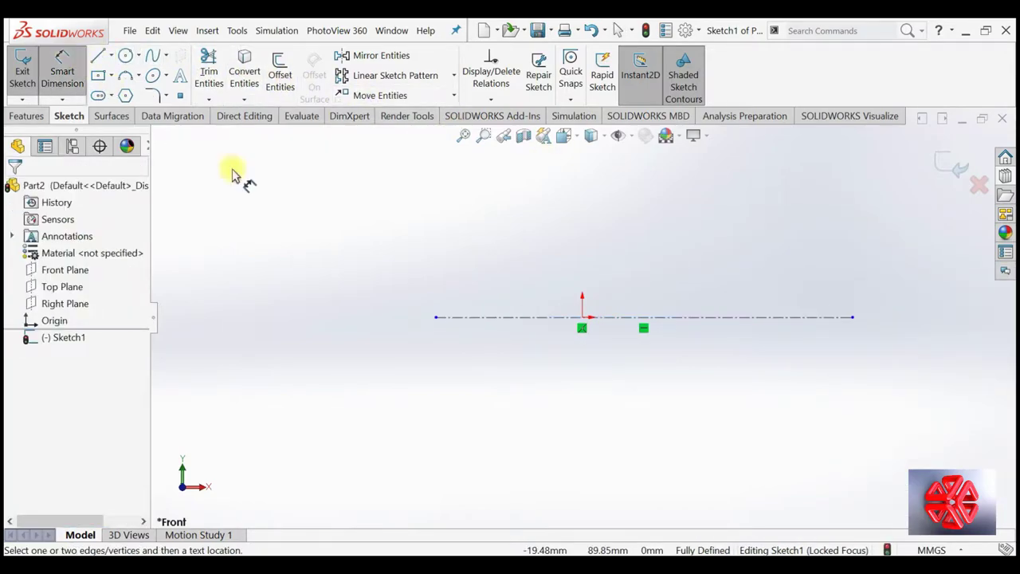
left_click(582, 427)
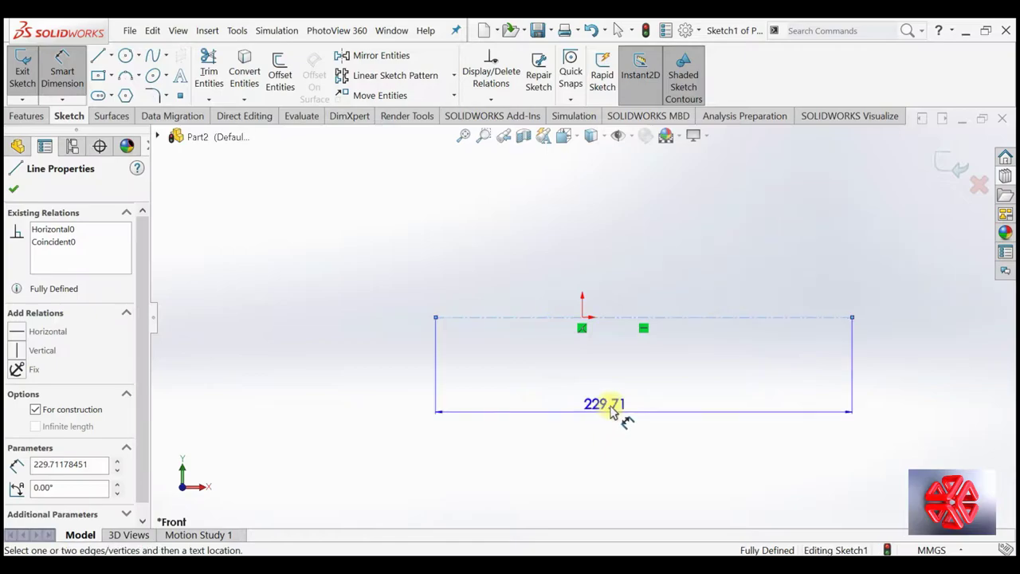
left_click(620, 403)
type("250")
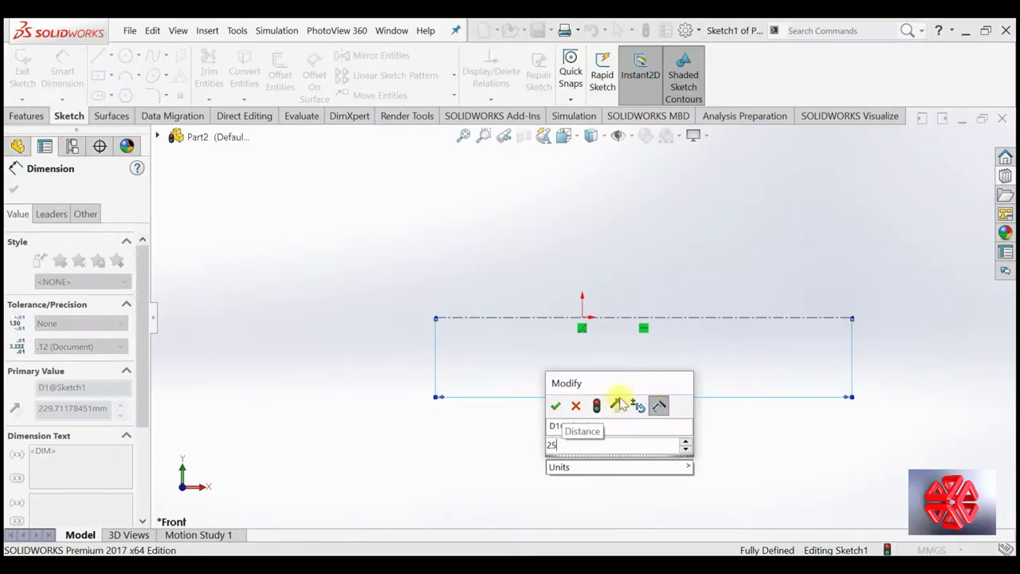
key("Return")
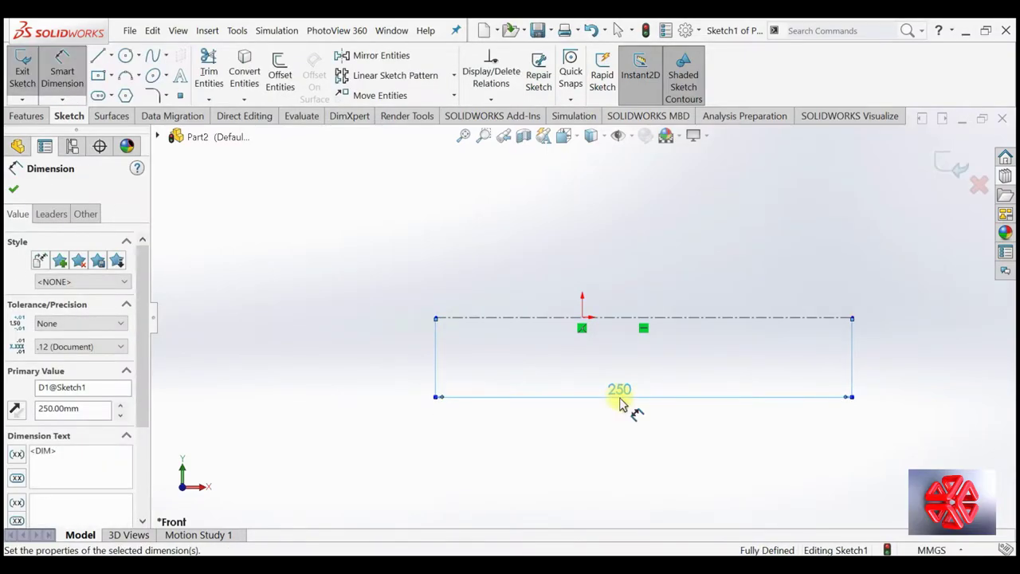
right_click(620, 403)
left_click(657, 447)
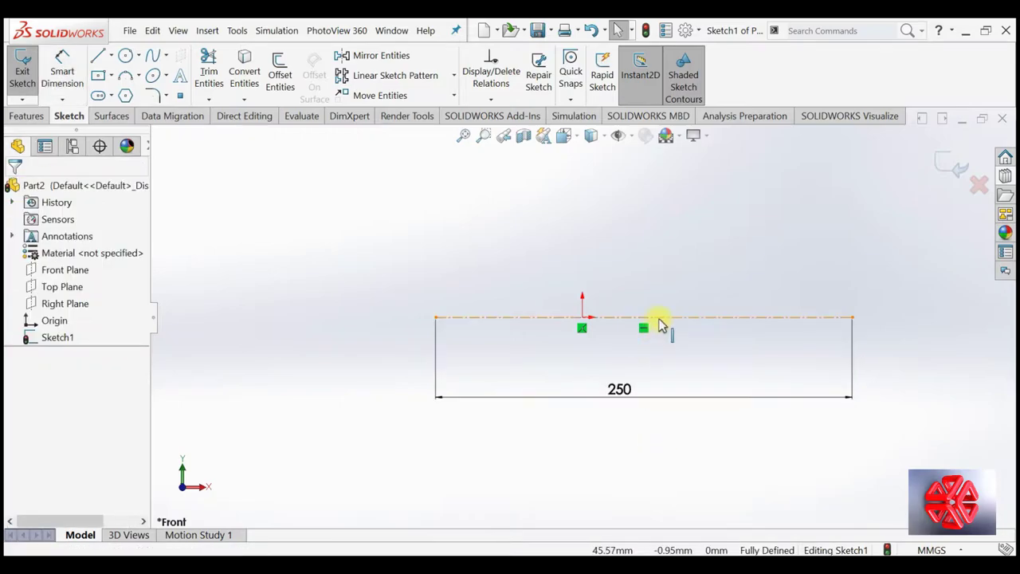
Step: Make the centreline's midpoint coincident with the origin
left_click(660, 319)
right_click(662, 323)
left_click(698, 326)
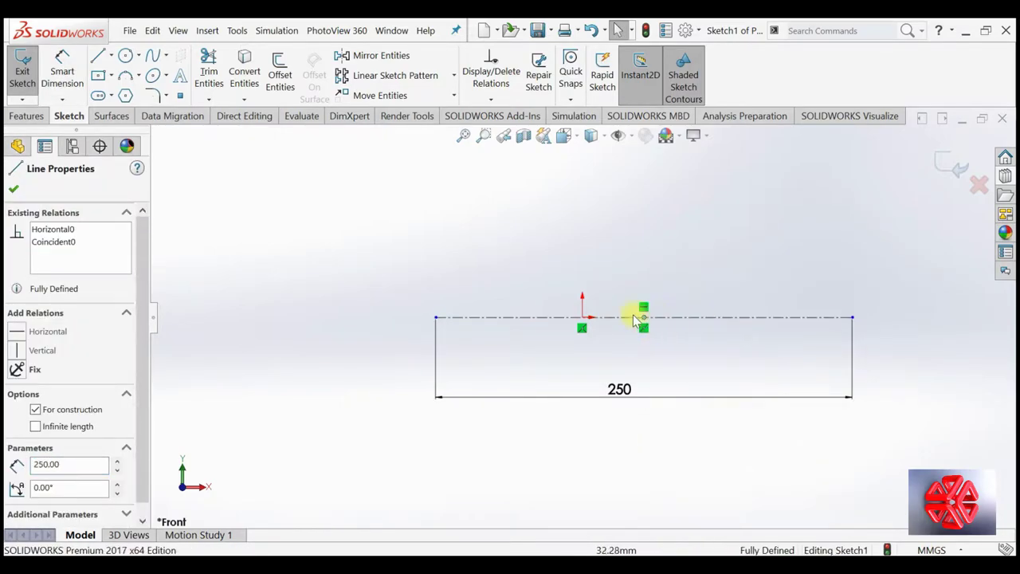
left_click(582, 318, "ctrl")
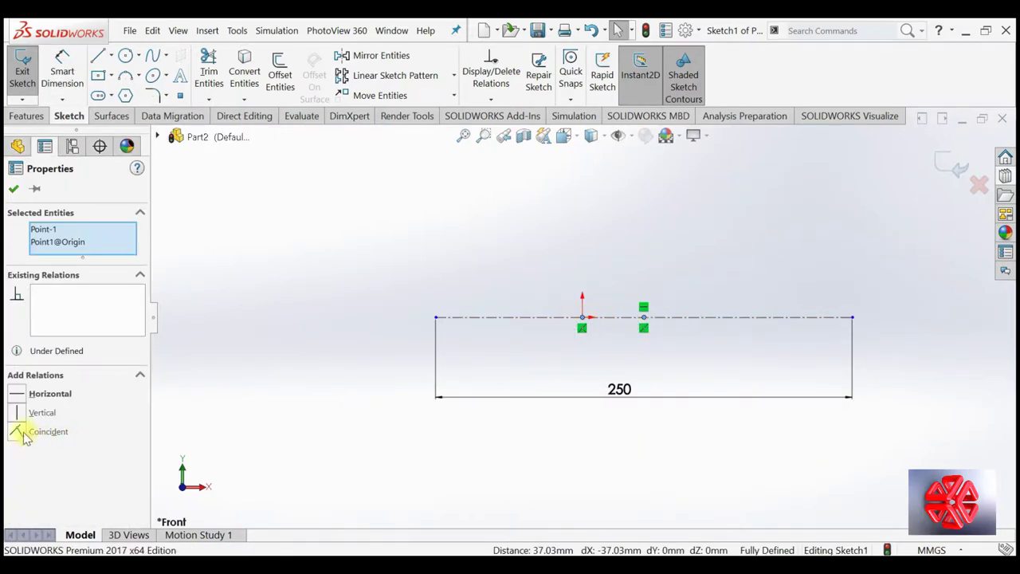
left_click(24, 436)
Step: Draw a five-point spline from the centreline's left end, cresting above it and ending at upper right
left_click(152, 56)
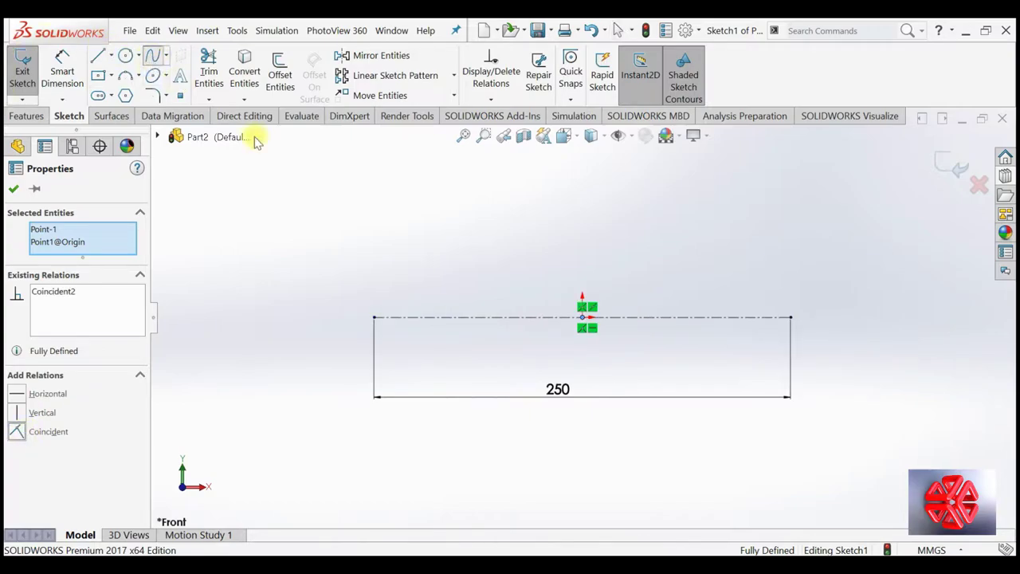
left_click(375, 318)
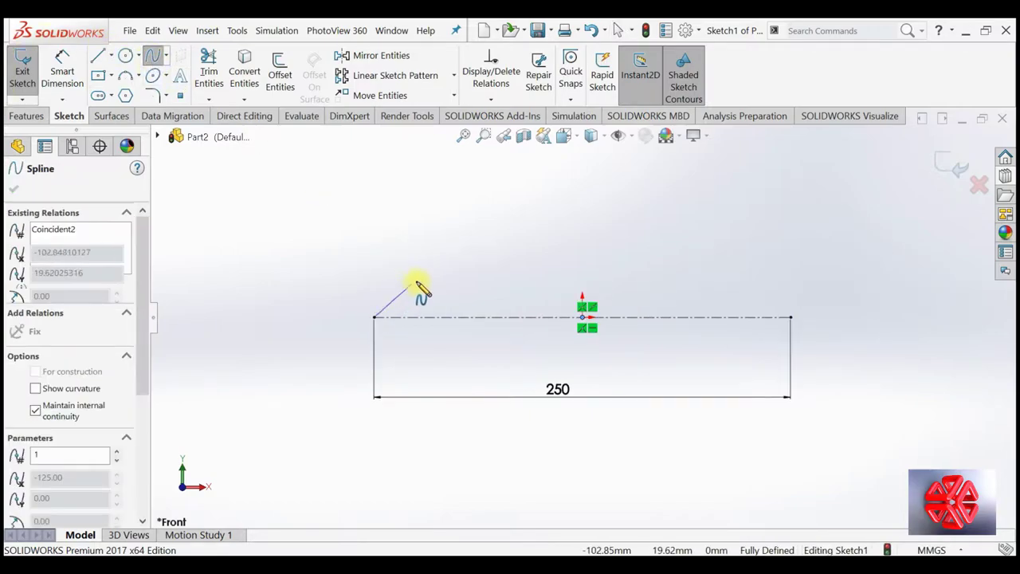
left_click(455, 258)
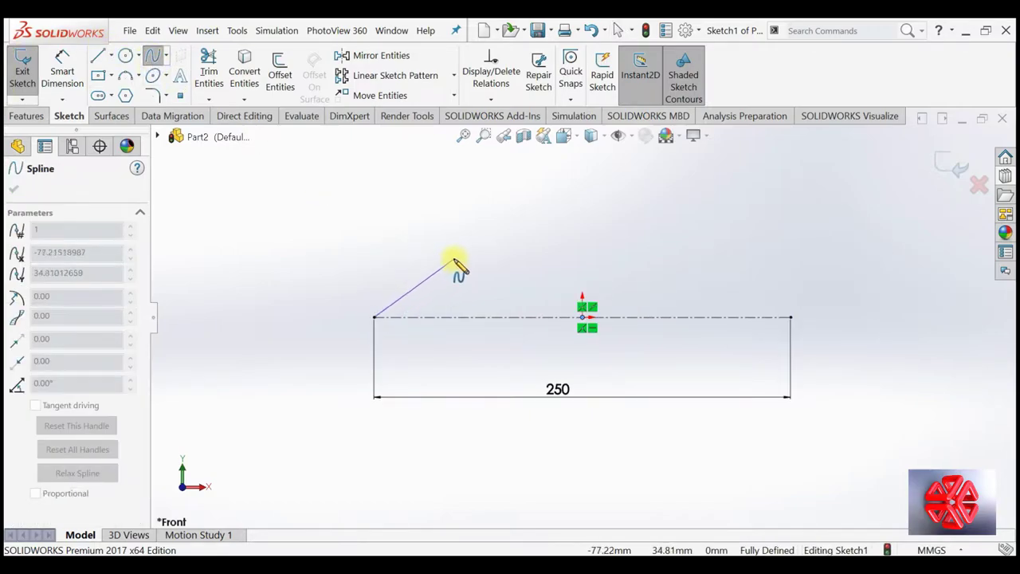
left_click(587, 288)
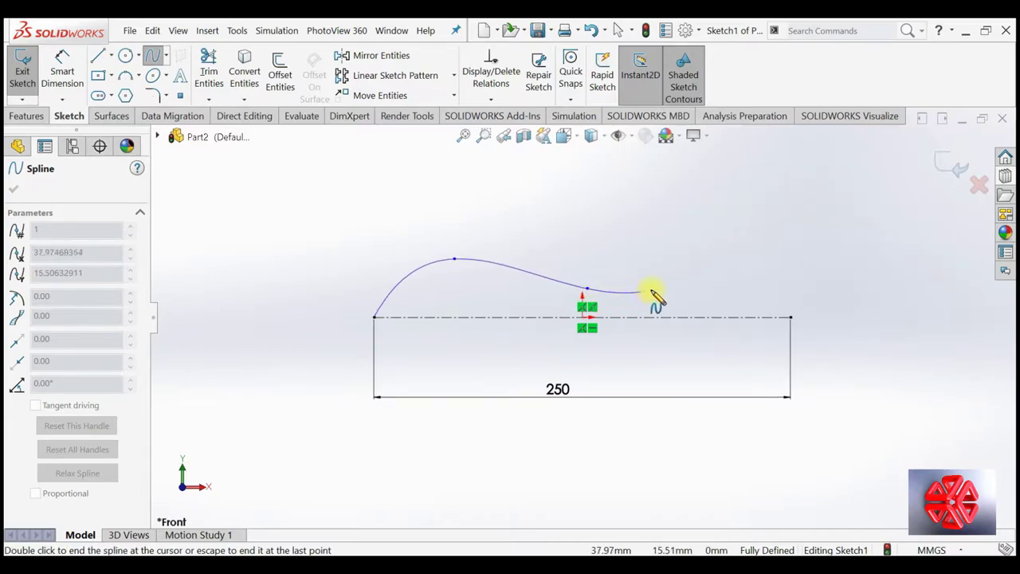
left_click(738, 277)
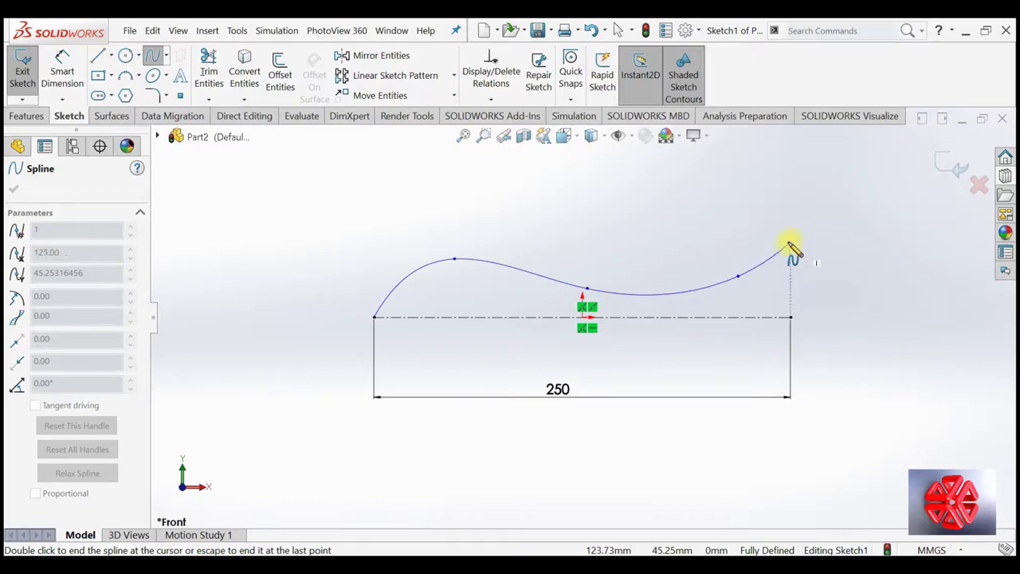
right_click(789, 245)
left_click(813, 253)
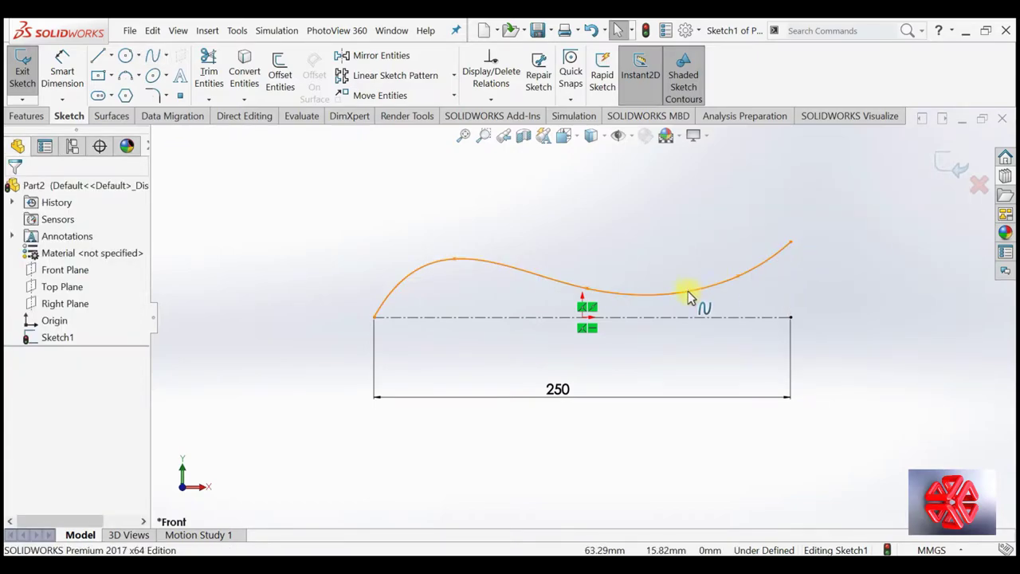
Step: Drag the spline's control-polygon vertices to form a high left crest and low right trough
right_click(690, 296)
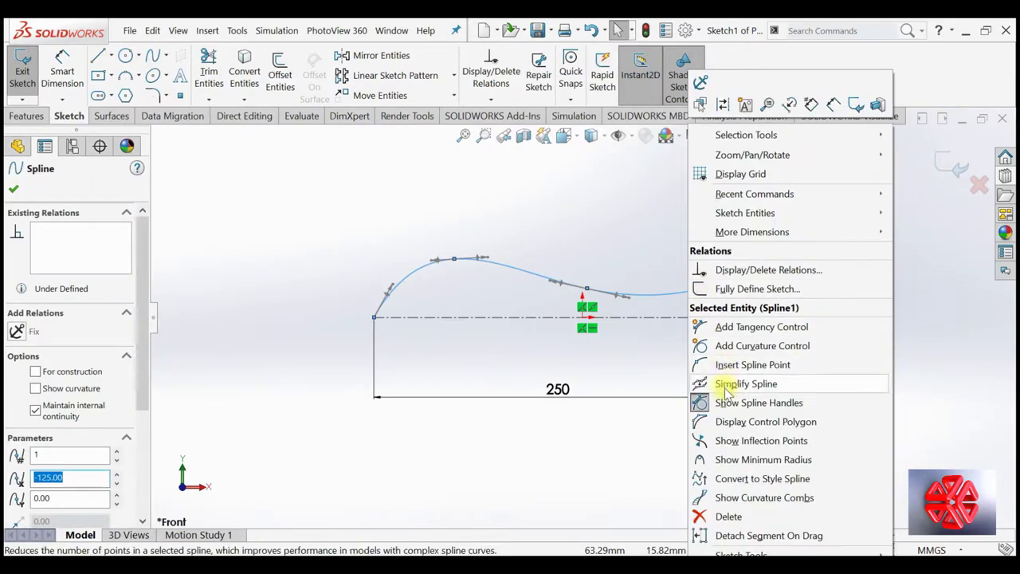
left_click(727, 424)
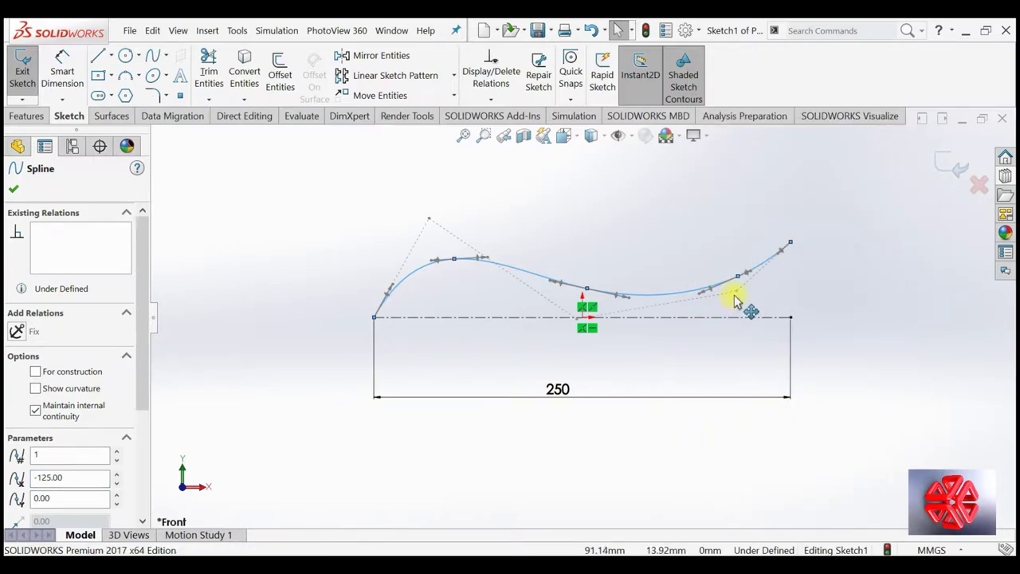
left_click_drag(735, 301, 734, 307)
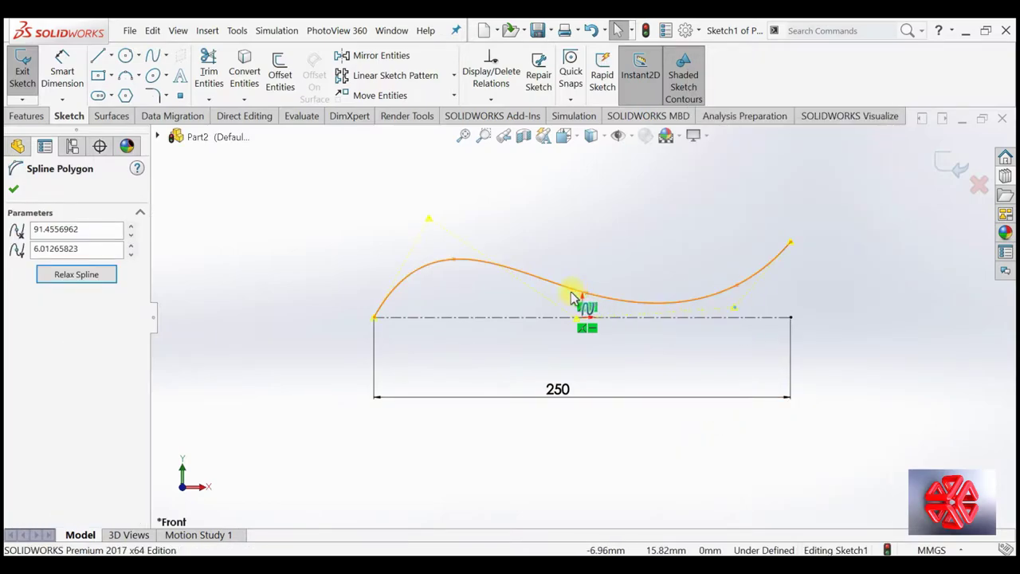
left_click_drag(588, 326, 615, 338)
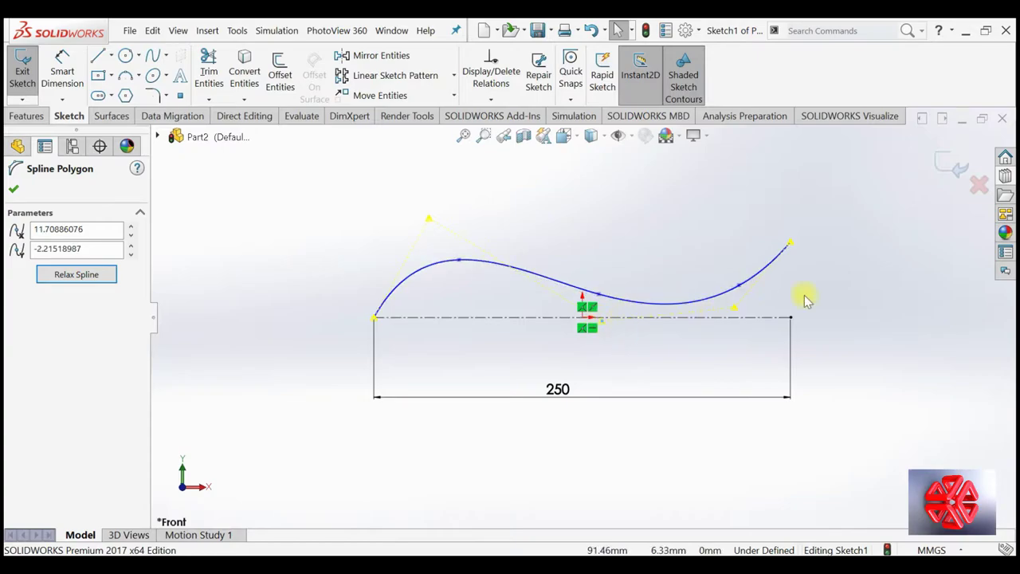
left_click_drag(789, 243, 781, 267)
left_click_drag(429, 218, 451, 227)
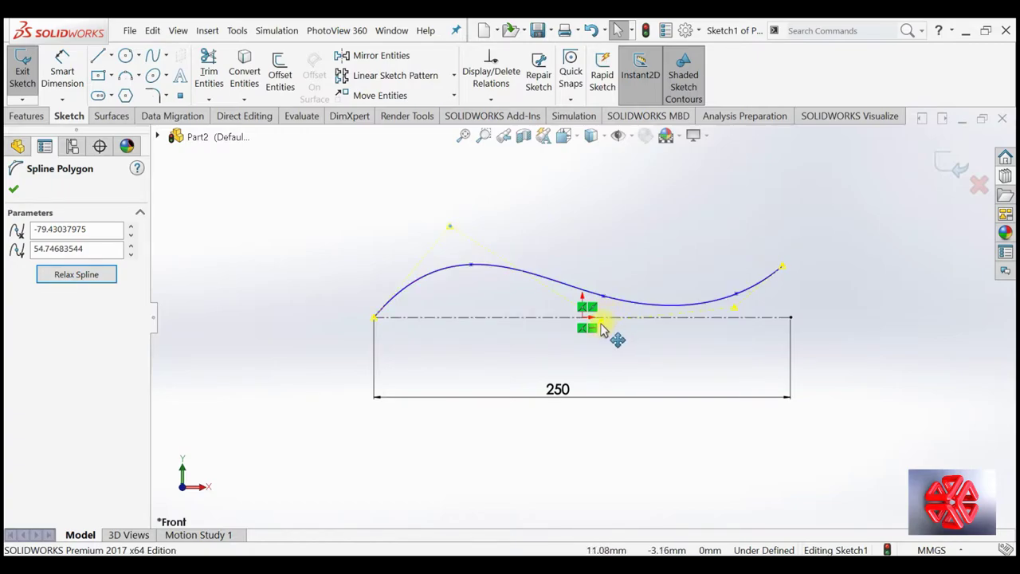
left_click_drag(603, 332, 580, 338)
left_click_drag(738, 312, 747, 317)
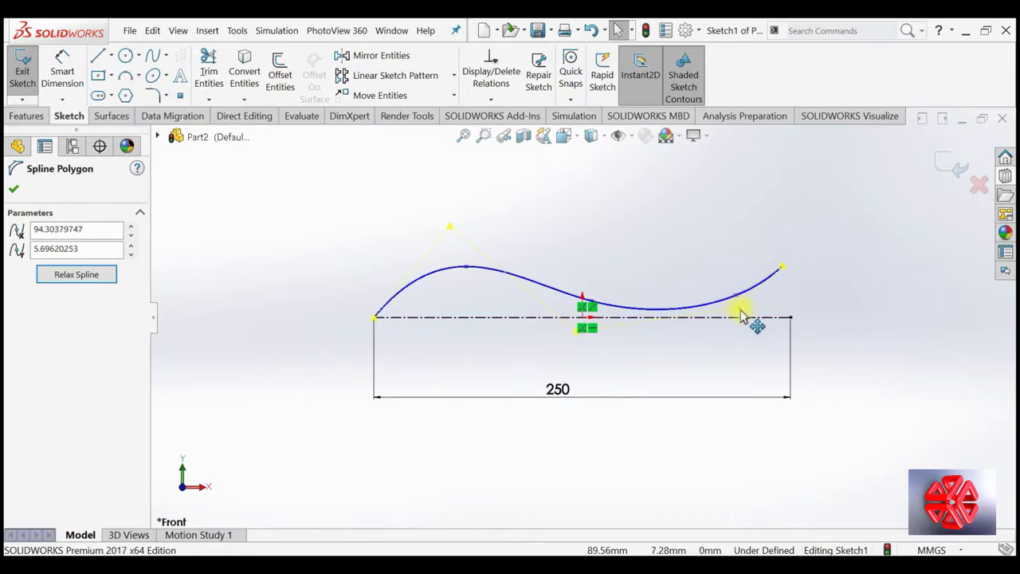
left_click(787, 269)
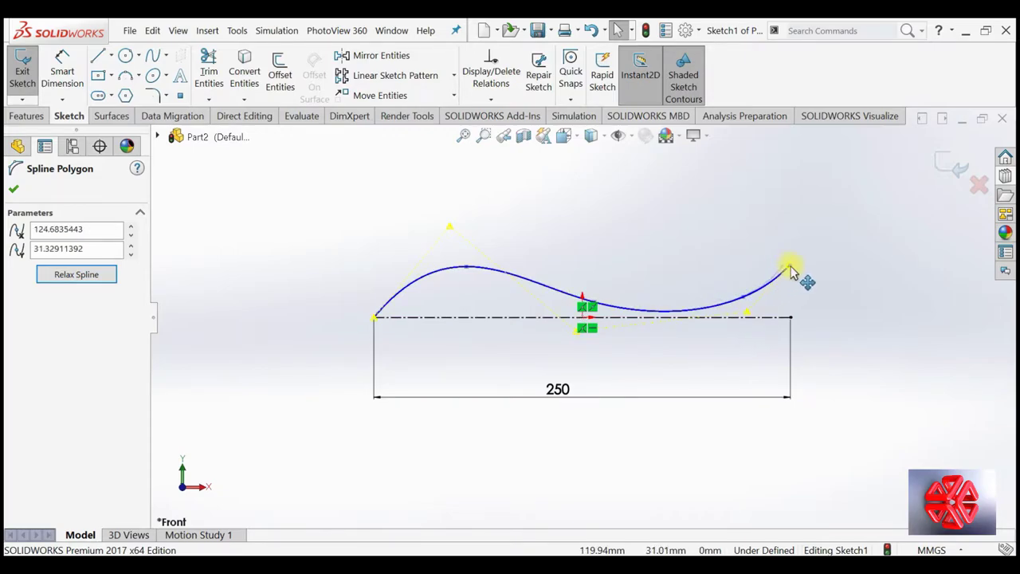
left_click(799, 316)
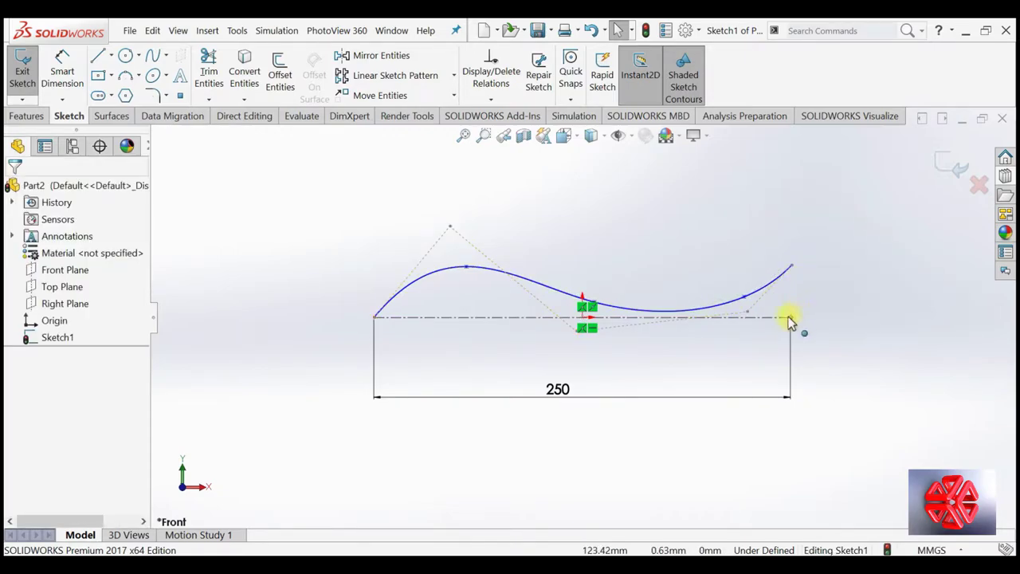
Step: Add a Vertical relation between the spline's right end and the centreline's right endpoint
left_click(789, 318)
left_click(791, 268, "ctrl")
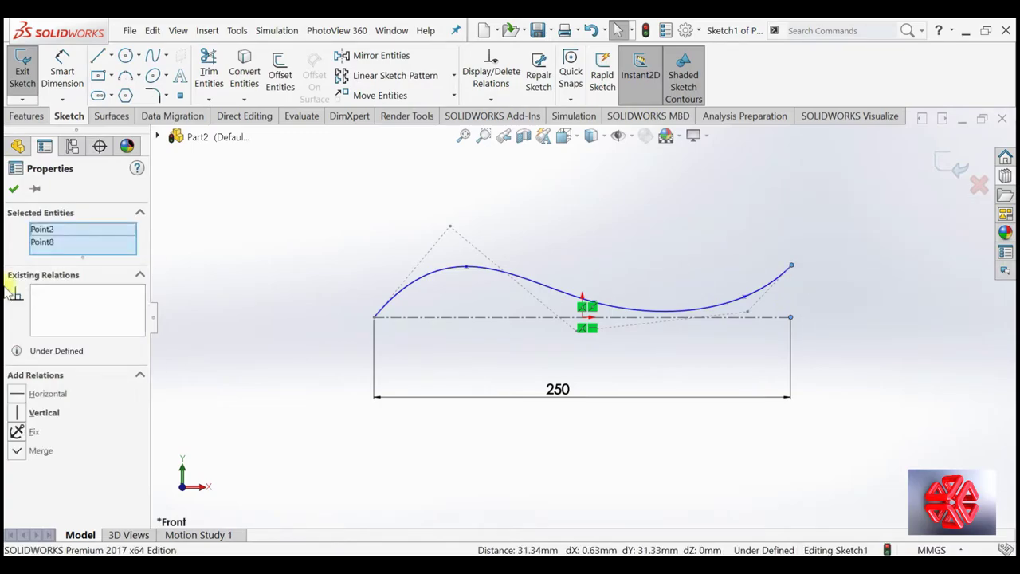
left_click(18, 413)
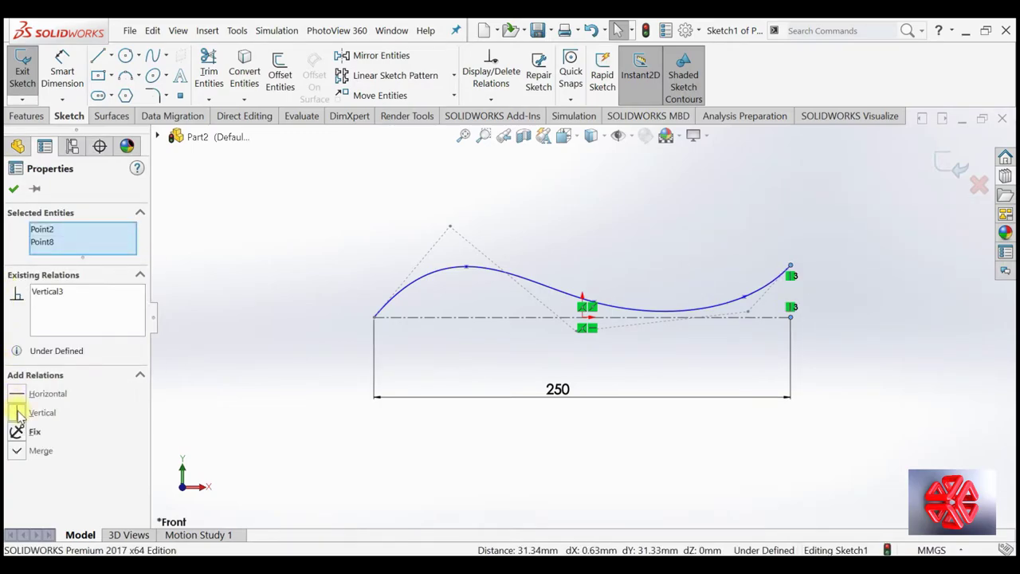
left_click(317, 295)
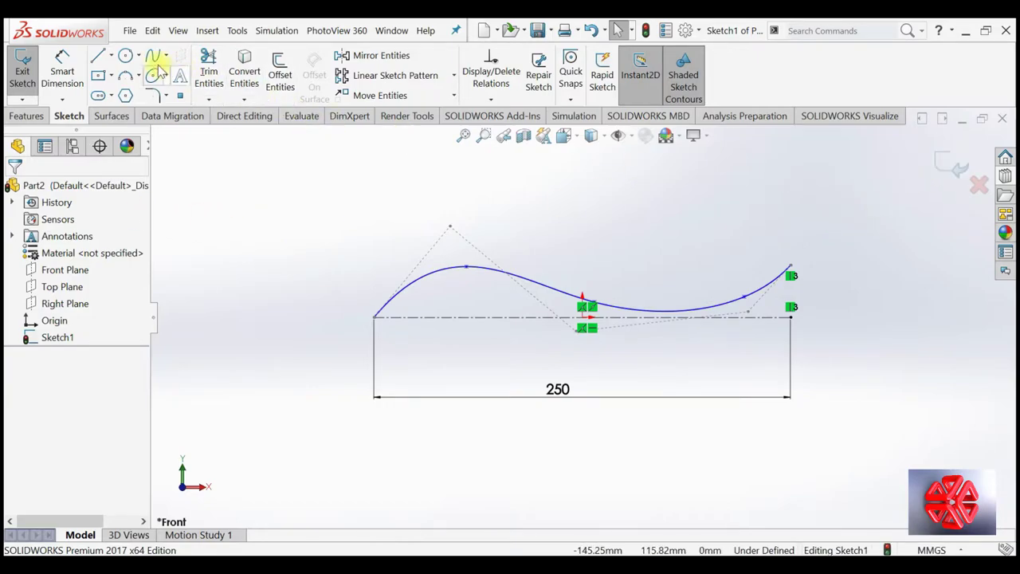
Step: Draw a vertical centerline through the middle, constrain it Vertical, and exit Sketch1
left_click(110, 56)
left_click(127, 93)
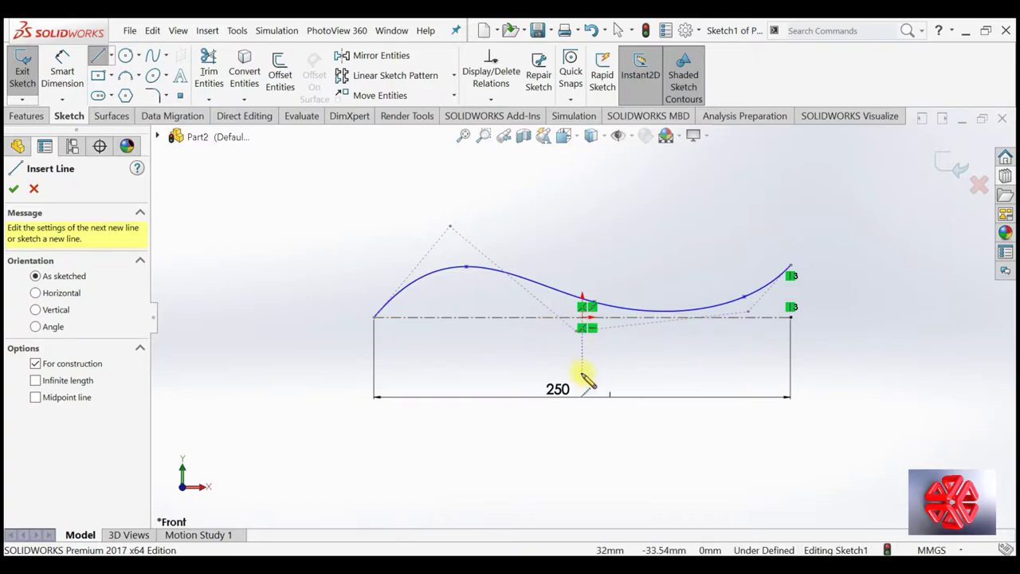
left_click(582, 371)
left_click(587, 192)
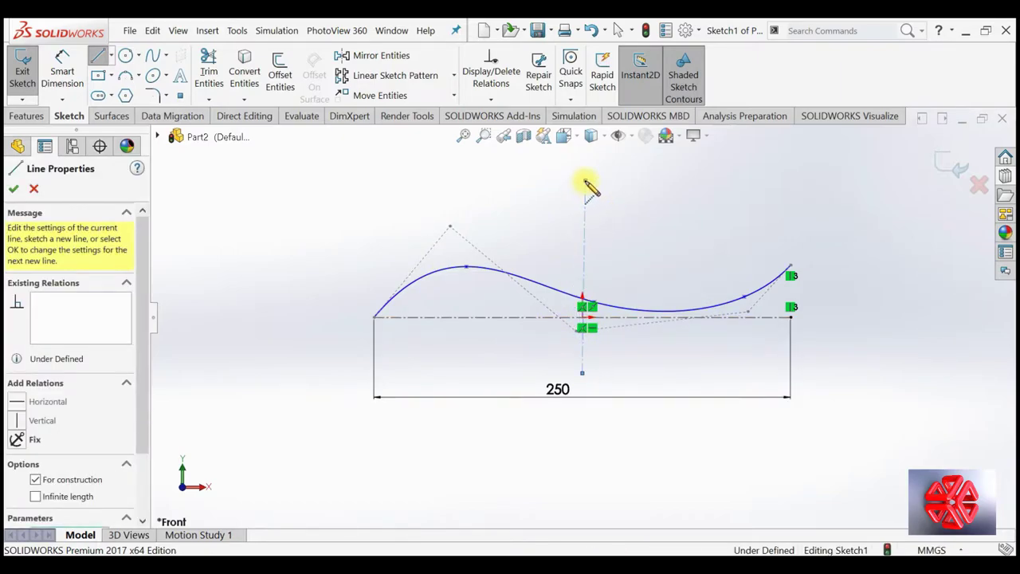
right_click(587, 188)
left_click(618, 210)
key("Escape")
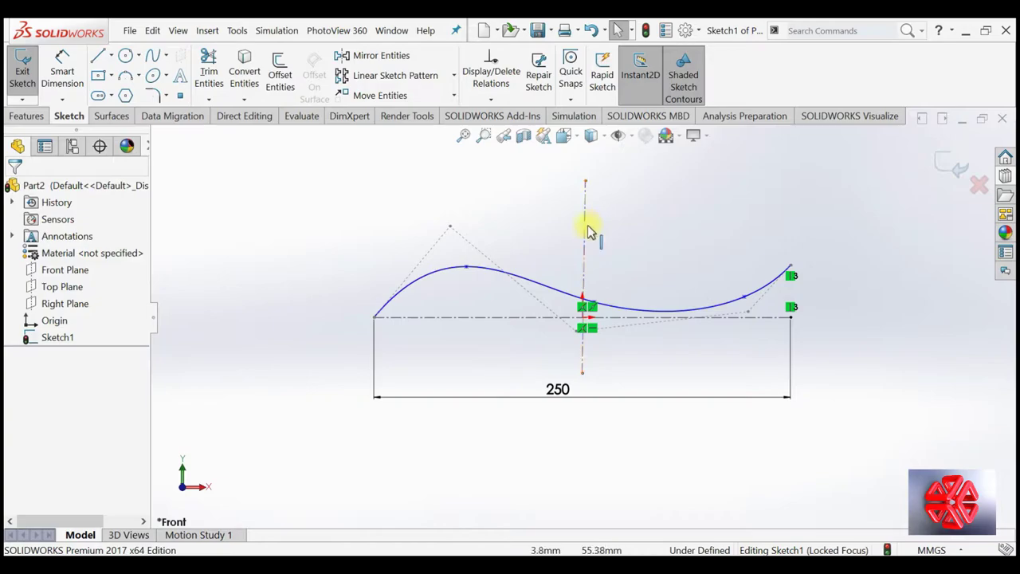
left_click(585, 230)
left_click(20, 350)
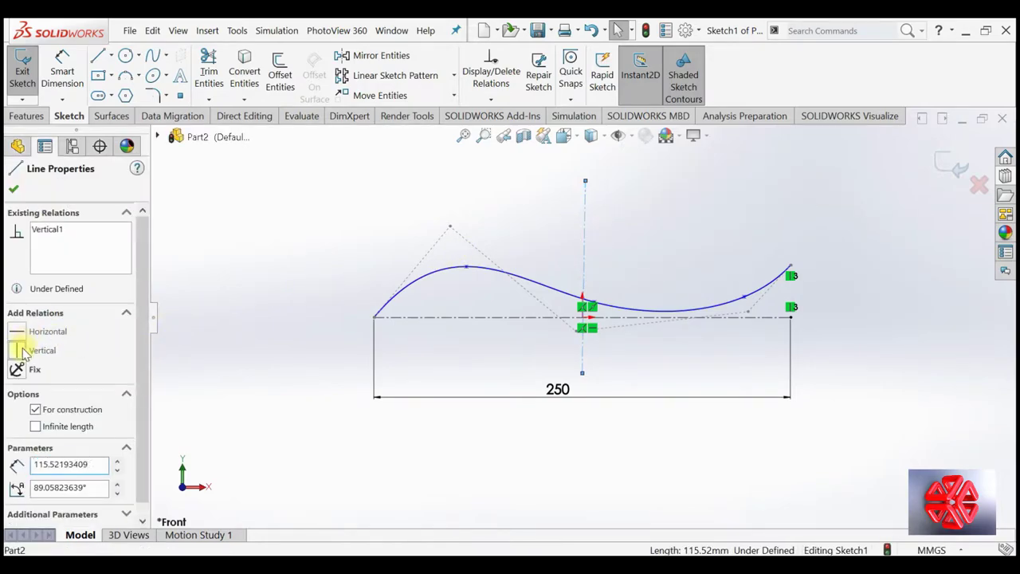
left_click(951, 165)
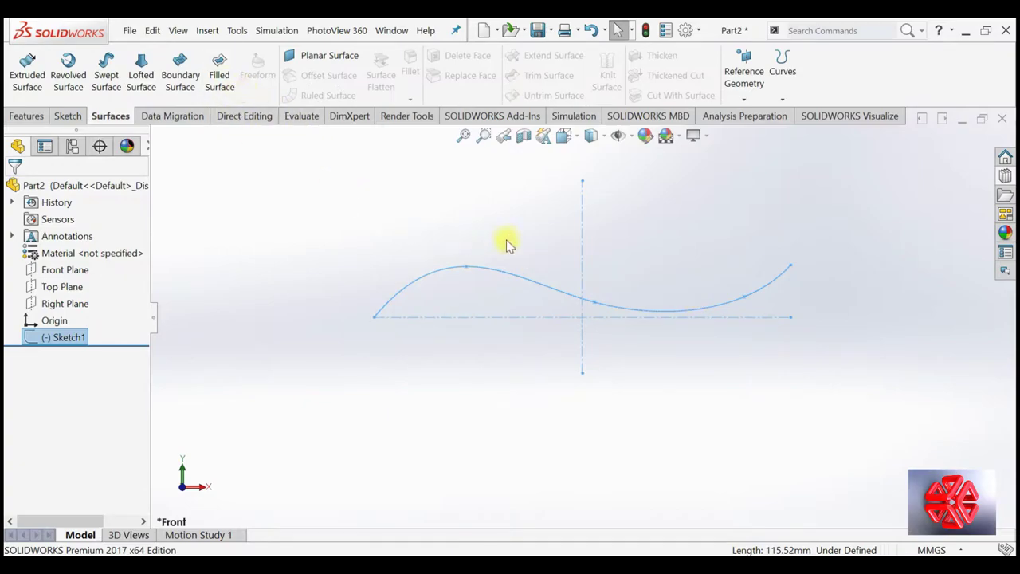
Step: Create Plane1 from the Front Plane at a 250 mm offset, viewed isometrically
left_click(207, 30)
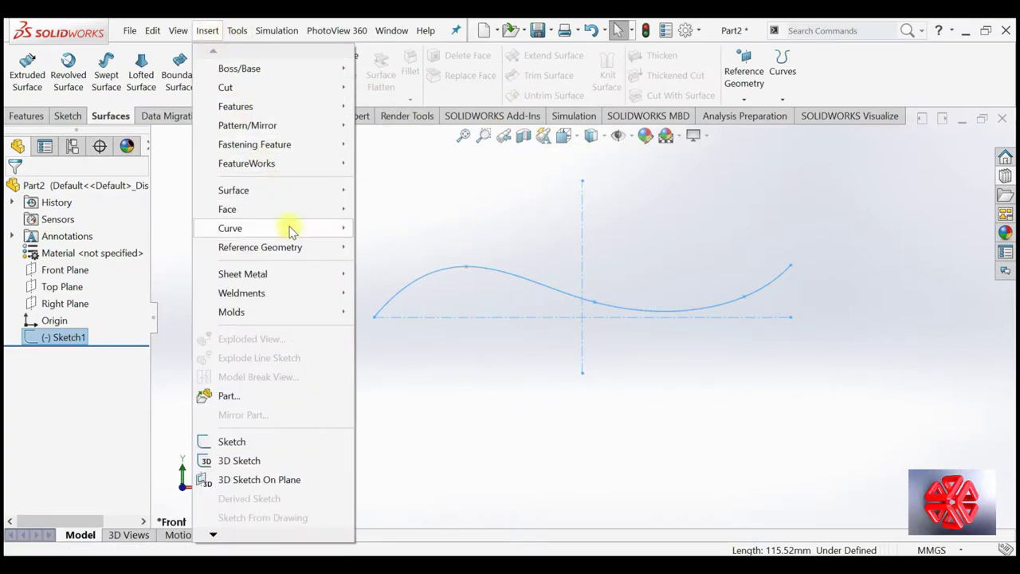
mouse_move(260, 247)
left_click(391, 248)
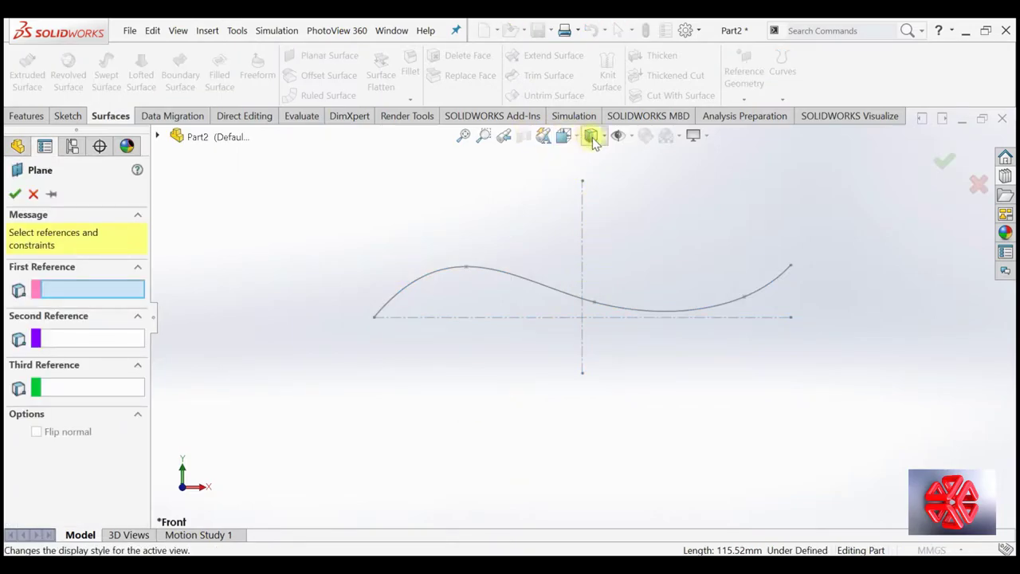
left_click(566, 136)
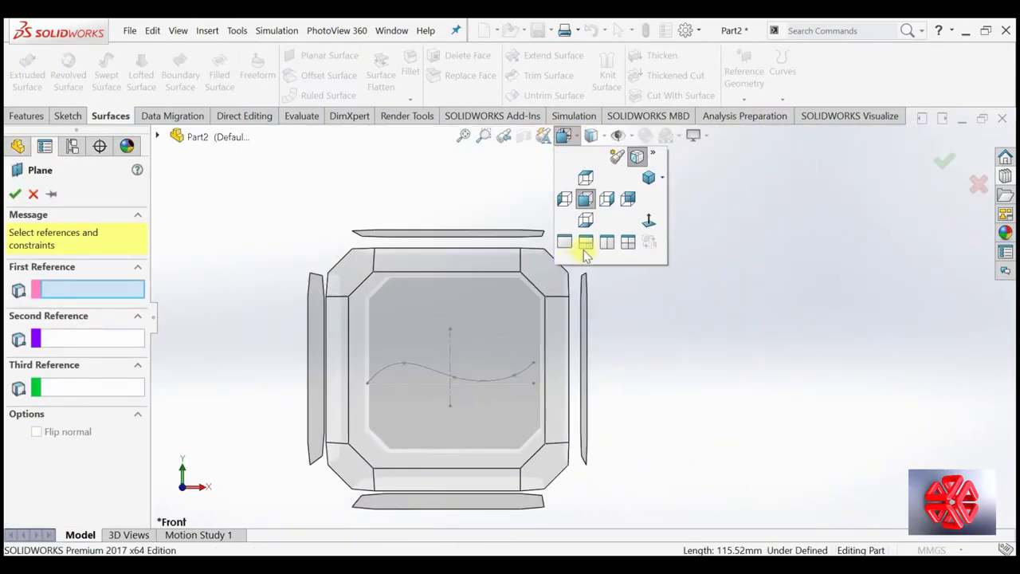
left_click(553, 271)
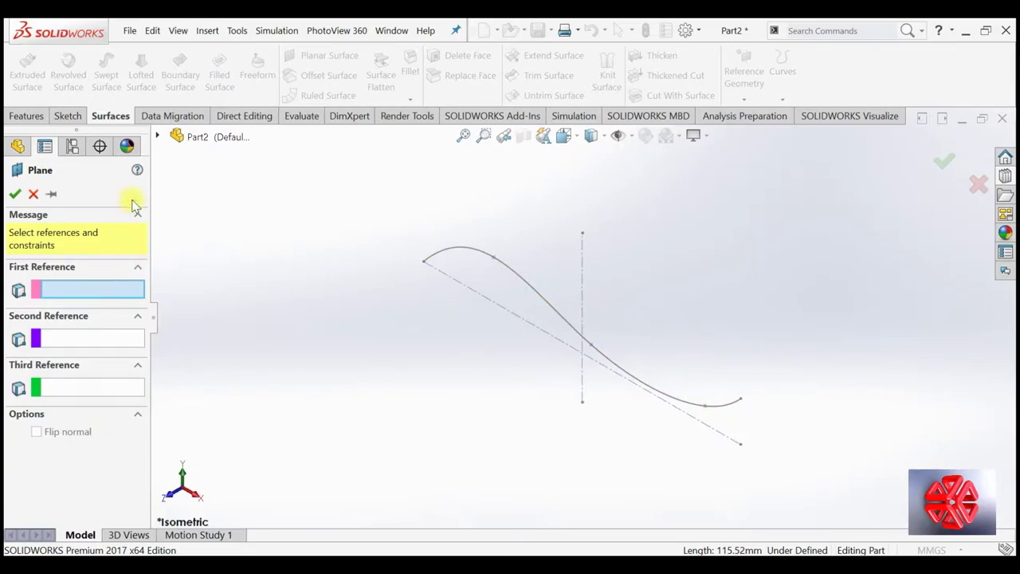
left_click(157, 137)
left_click(225, 221)
type("250")
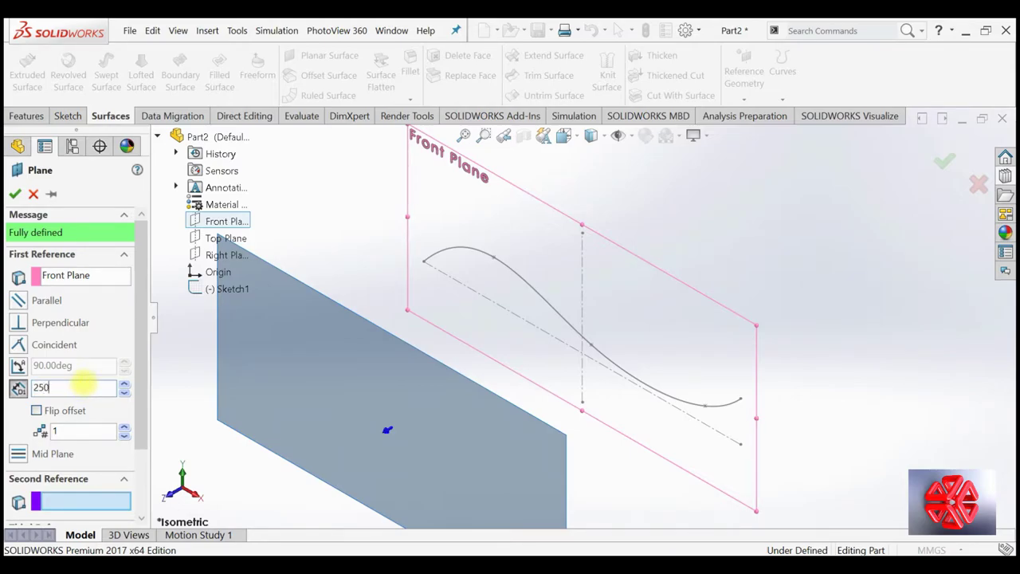
key("Return")
scroll(388, 372, "up", 2)
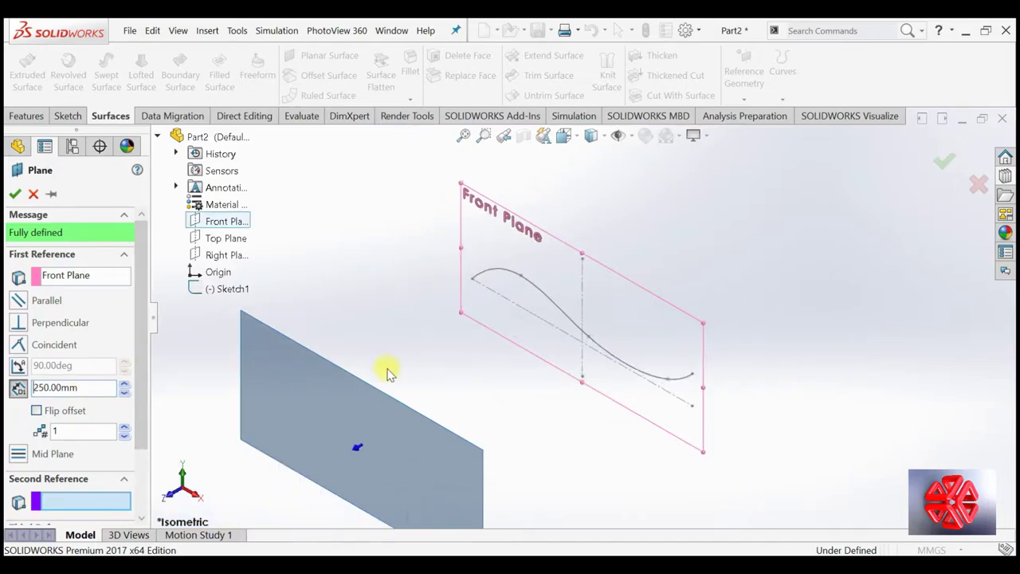
left_click(15, 194)
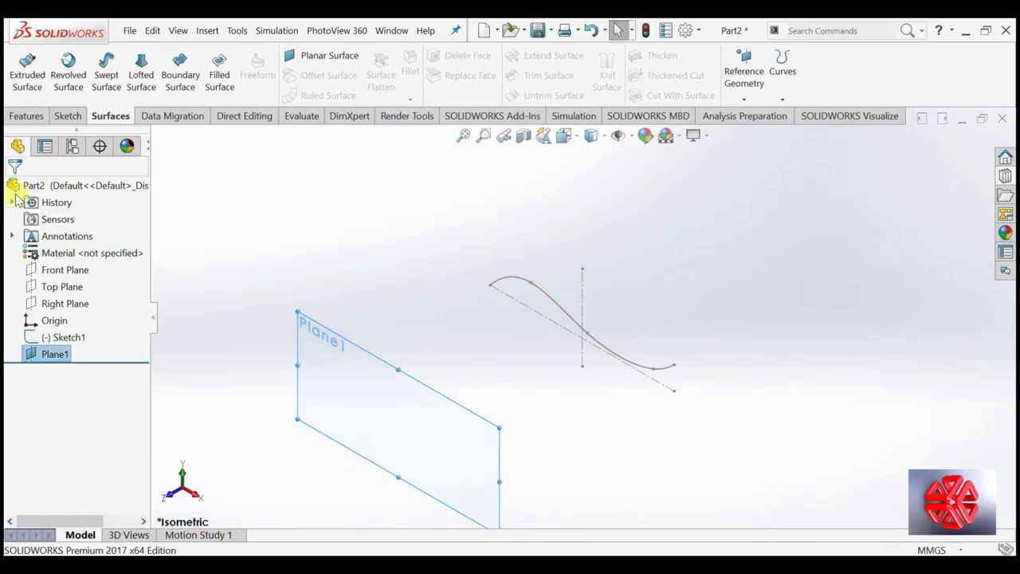
Step: View Plane1 face-on and open a new sketch on it
right_click(69, 358)
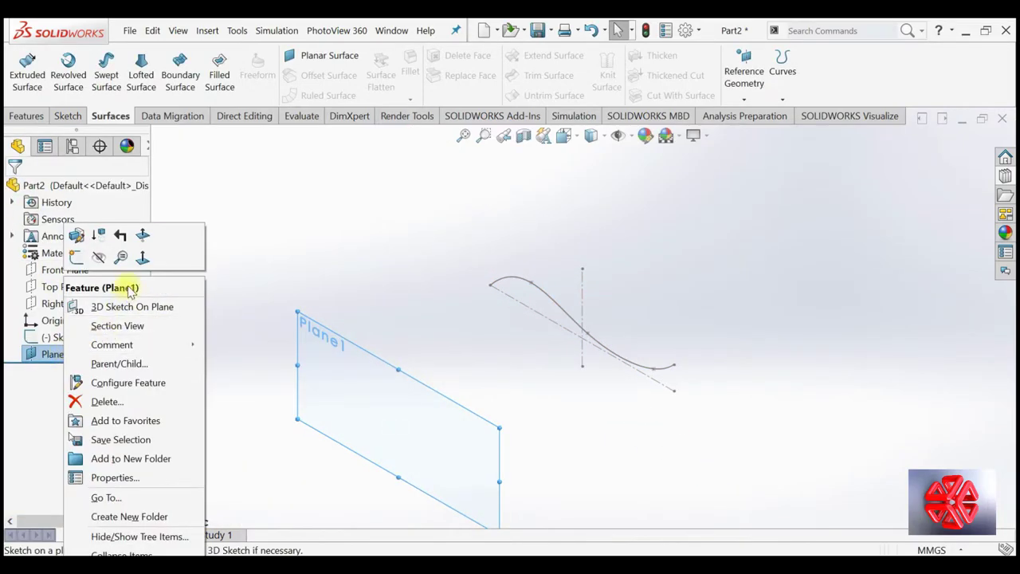
left_click(143, 259)
right_click(65, 353)
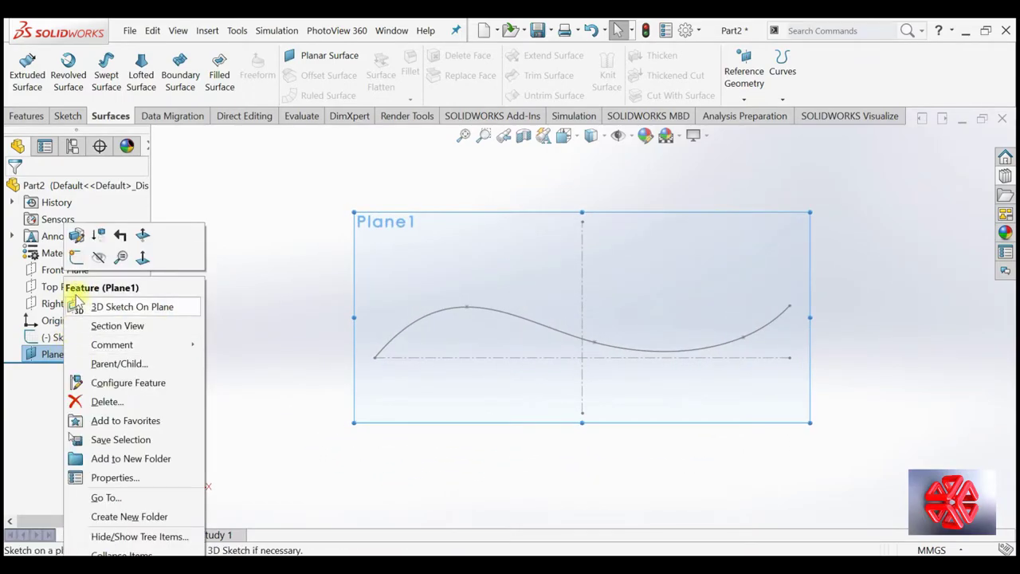
left_click(80, 268)
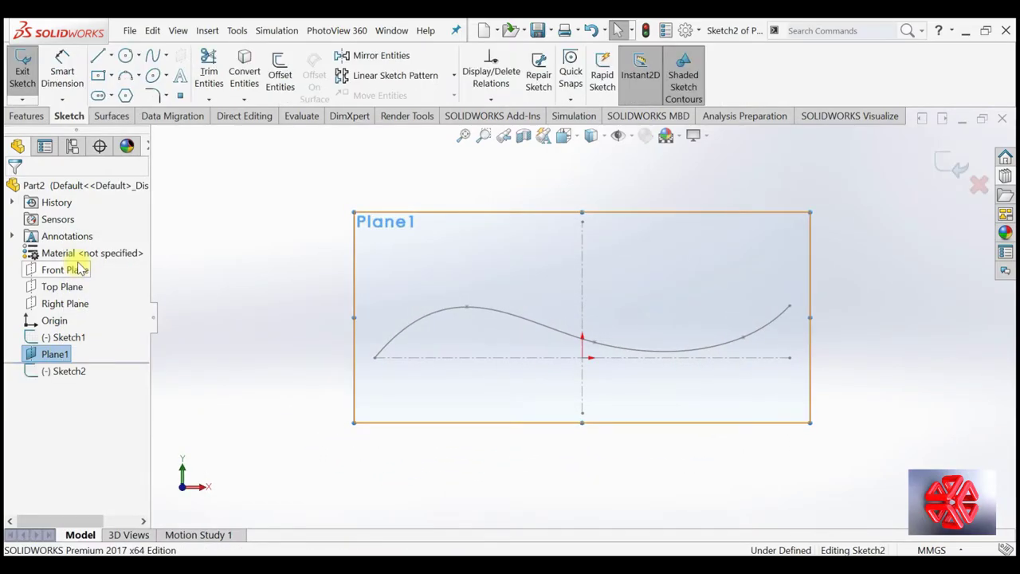
Step: Convert the spline and both centerlines into the sketch, making the copied lines construction geometry
left_click(245, 76)
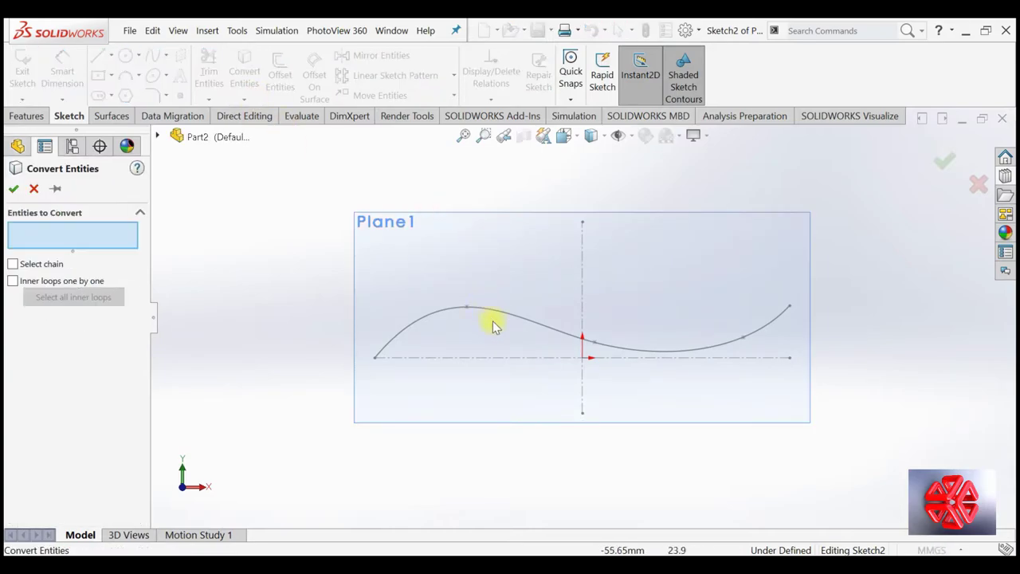
left_click(520, 319)
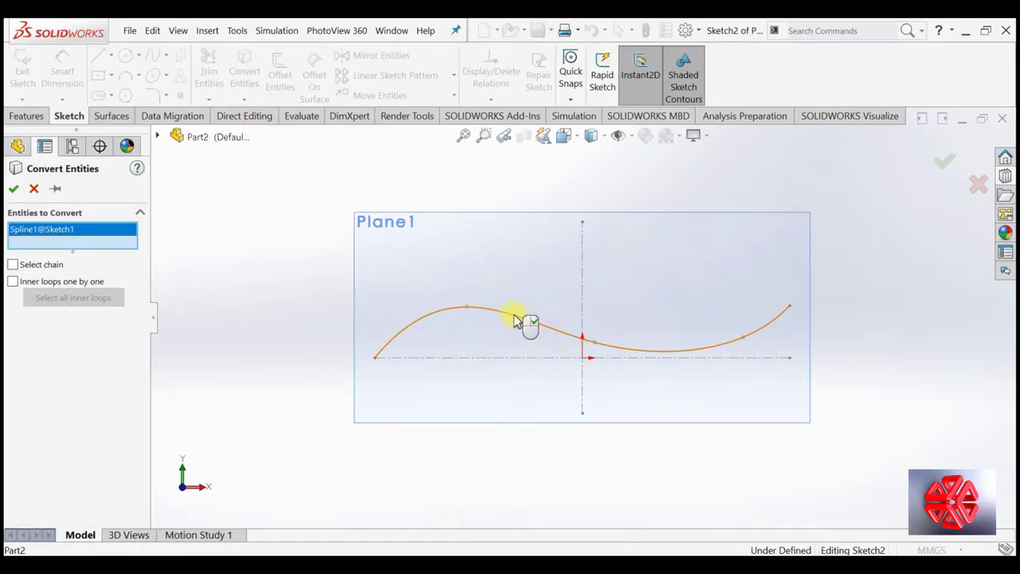
left_click(515, 360)
left_click(586, 390)
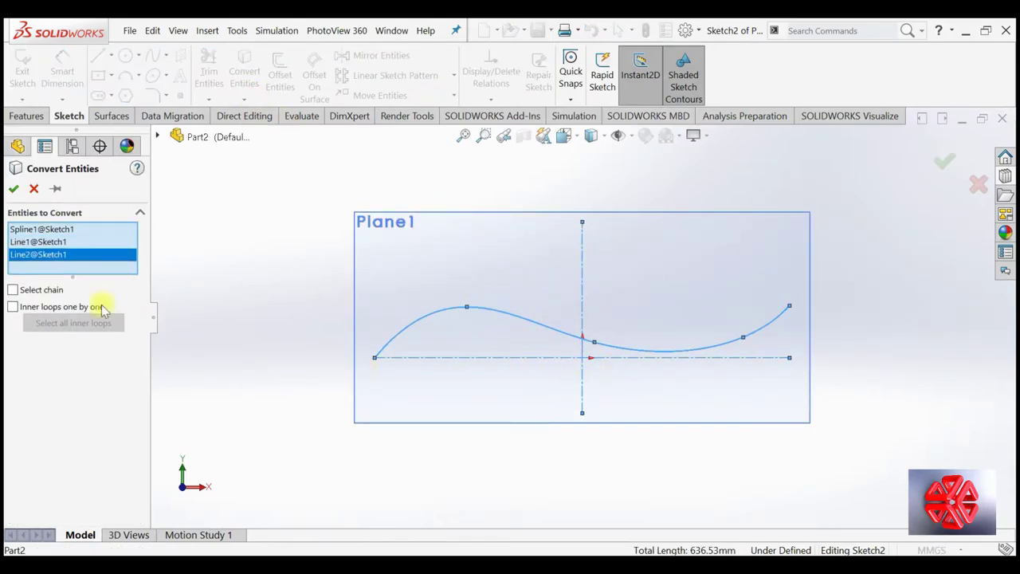
left_click(14, 191)
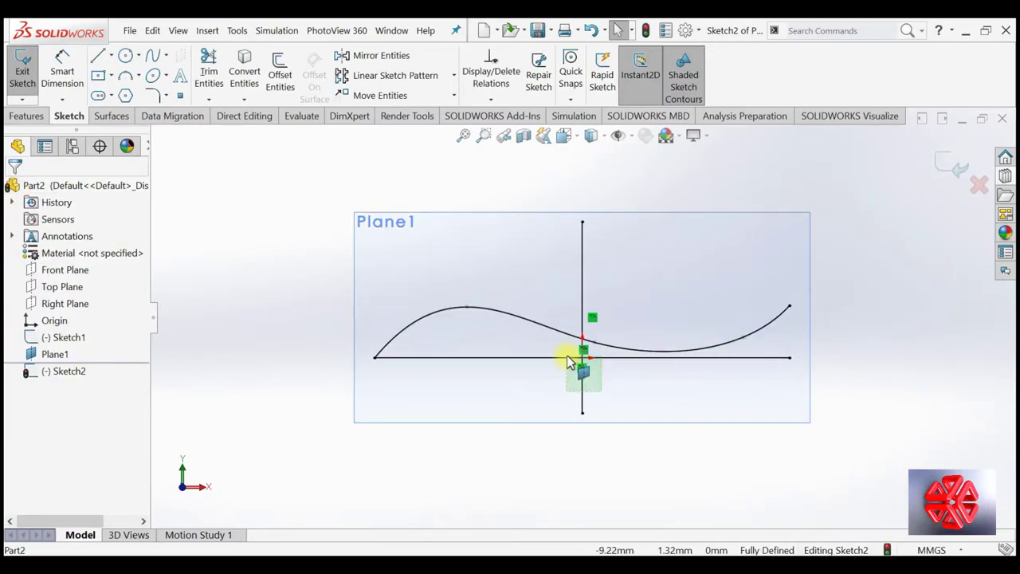
left_click_drag(566, 359, 564, 357)
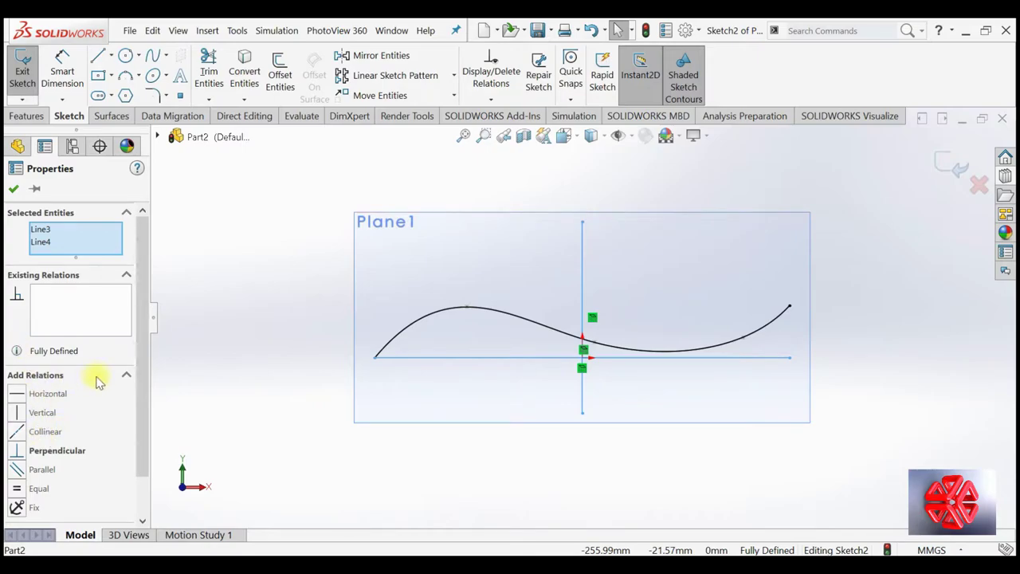
scroll(79, 451, "down", 1)
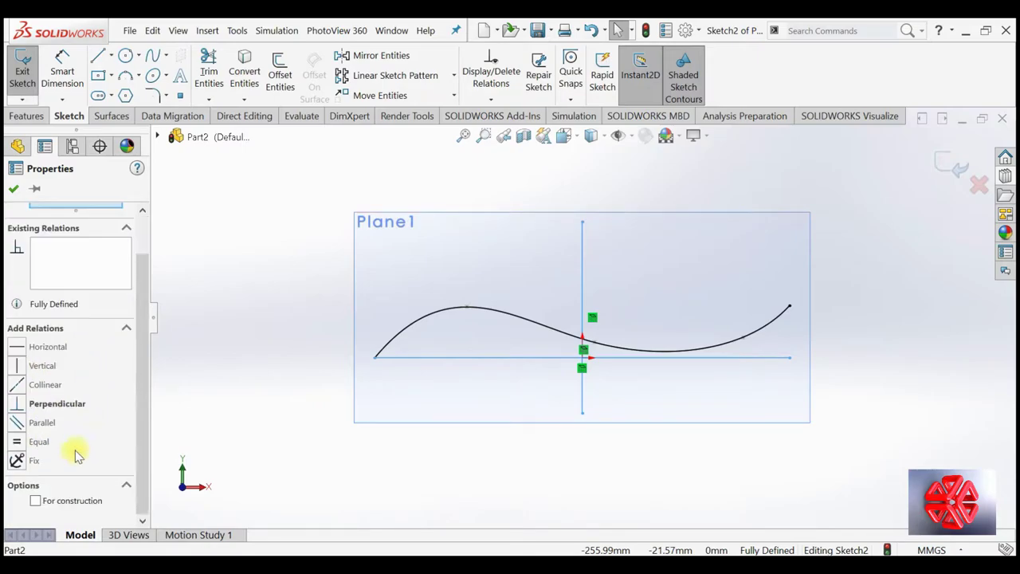
left_click(13, 189)
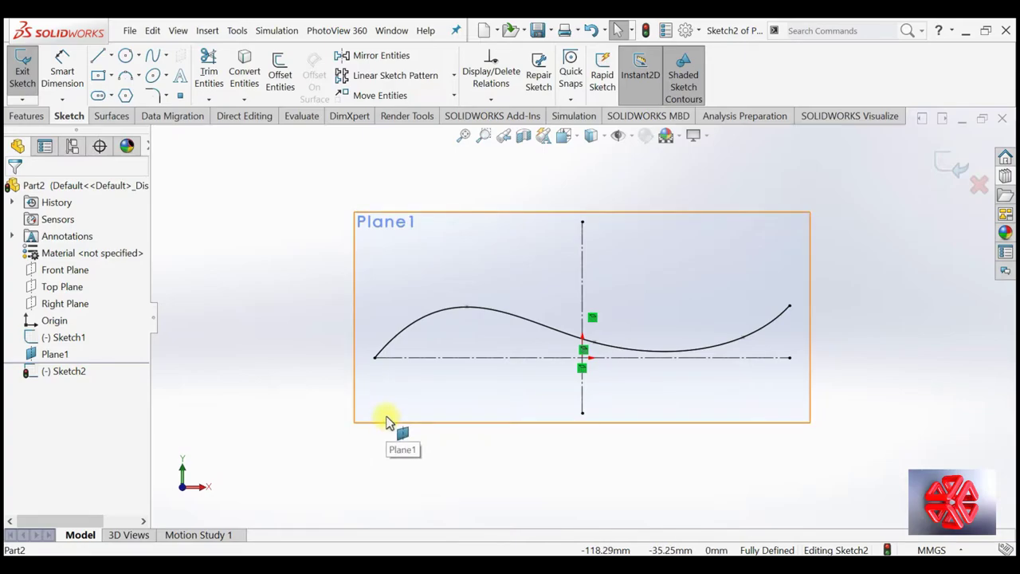
Step: Mirror the wavy spline about the horizontal centerline without keeping the original
left_click(398, 62)
left_click(454, 313)
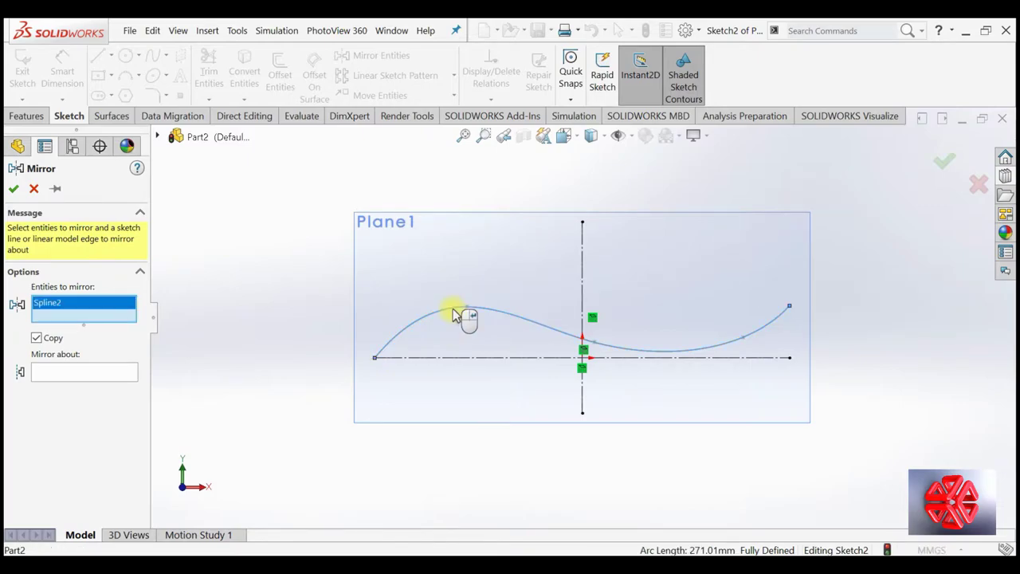
left_click(81, 373)
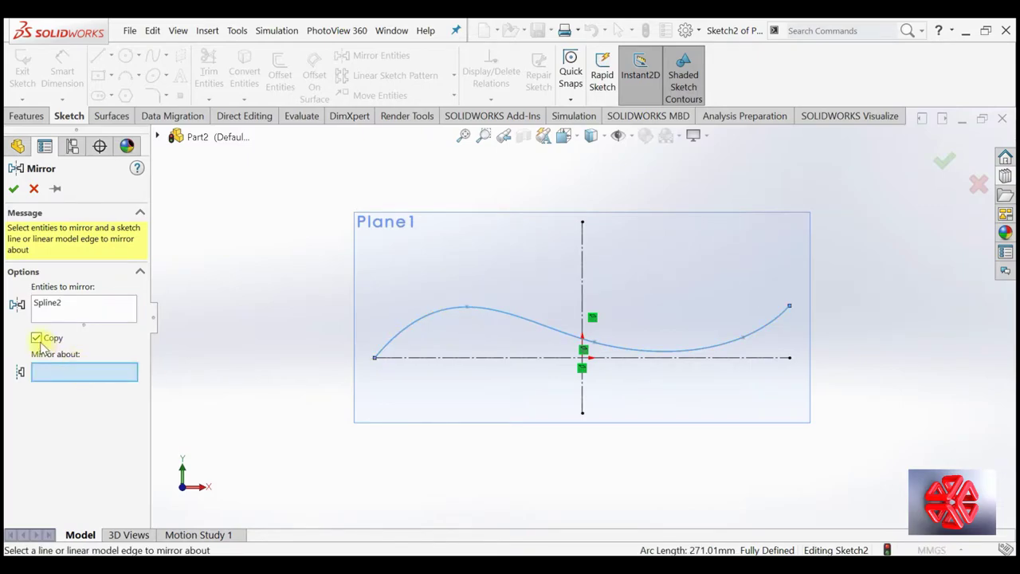
left_click(454, 360)
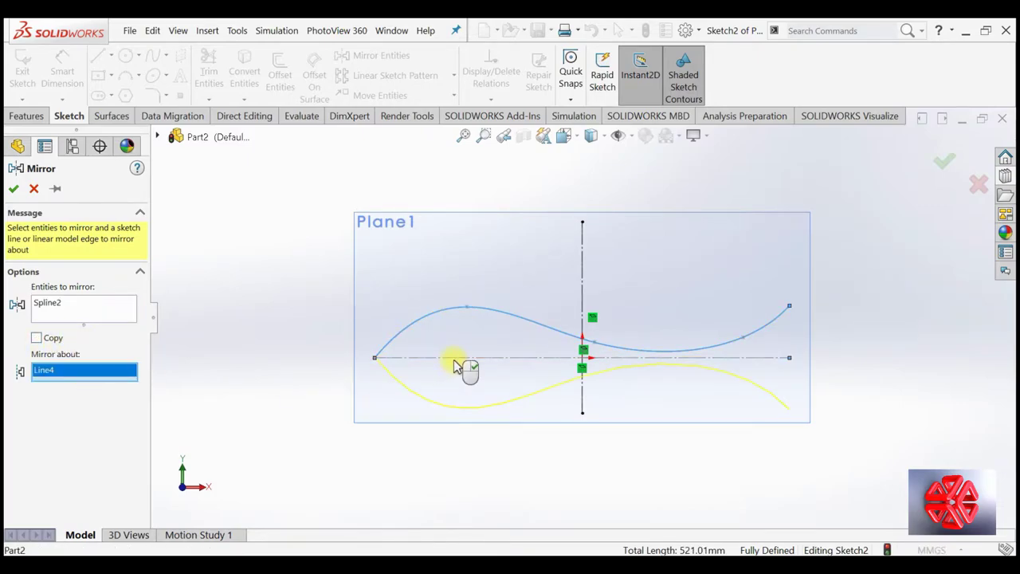
right_click(454, 365)
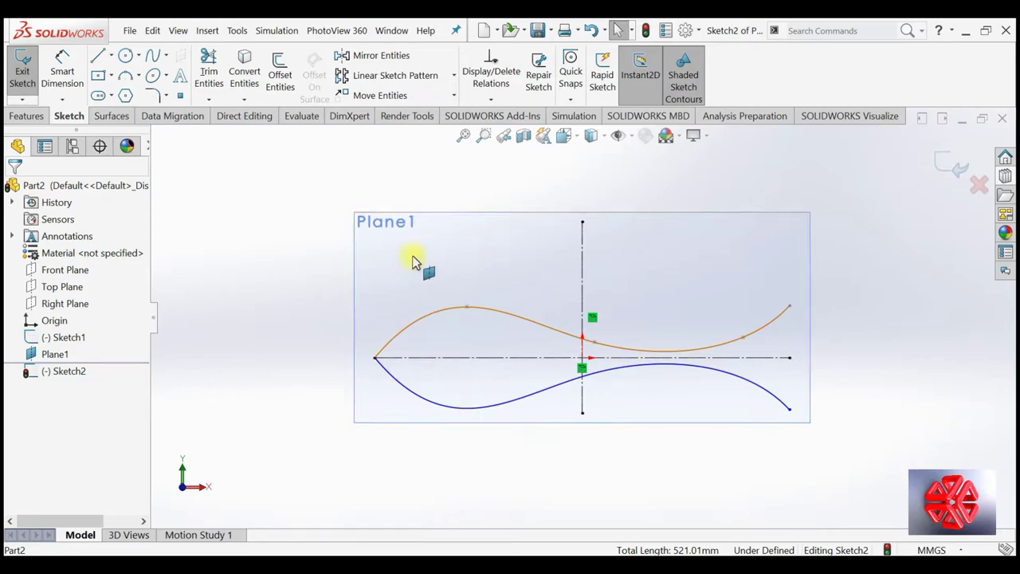
Step: Mirror the lower spline about the vertical centerline, then exit the sketch and orbit the view
left_click(363, 55)
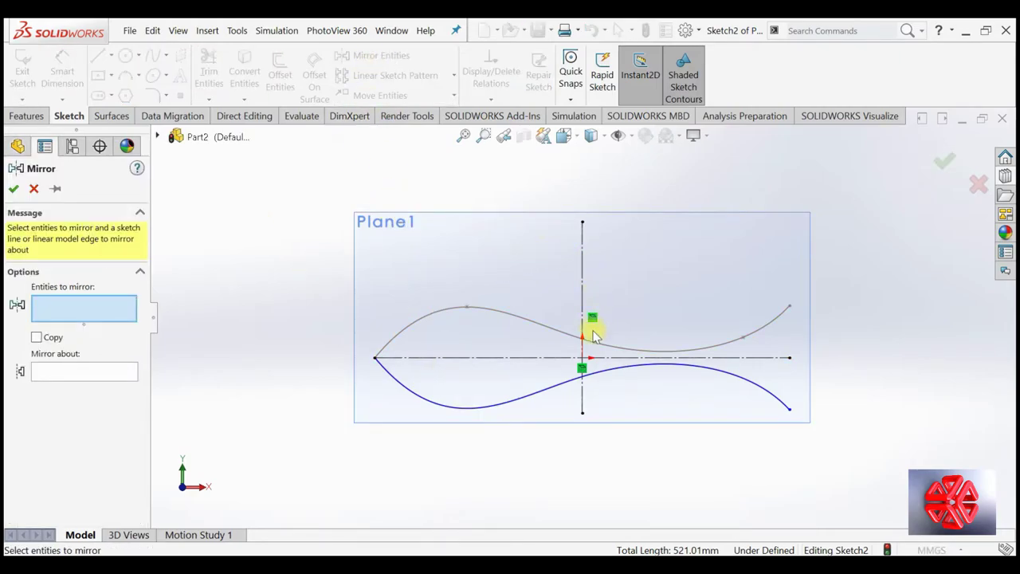
left_click(609, 373)
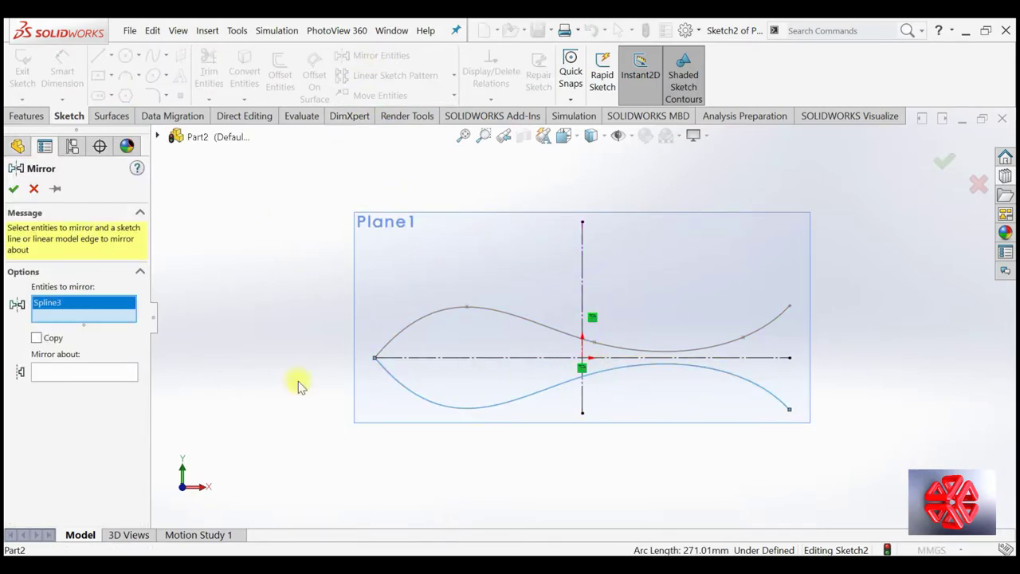
left_click(80, 379)
left_click(582, 271)
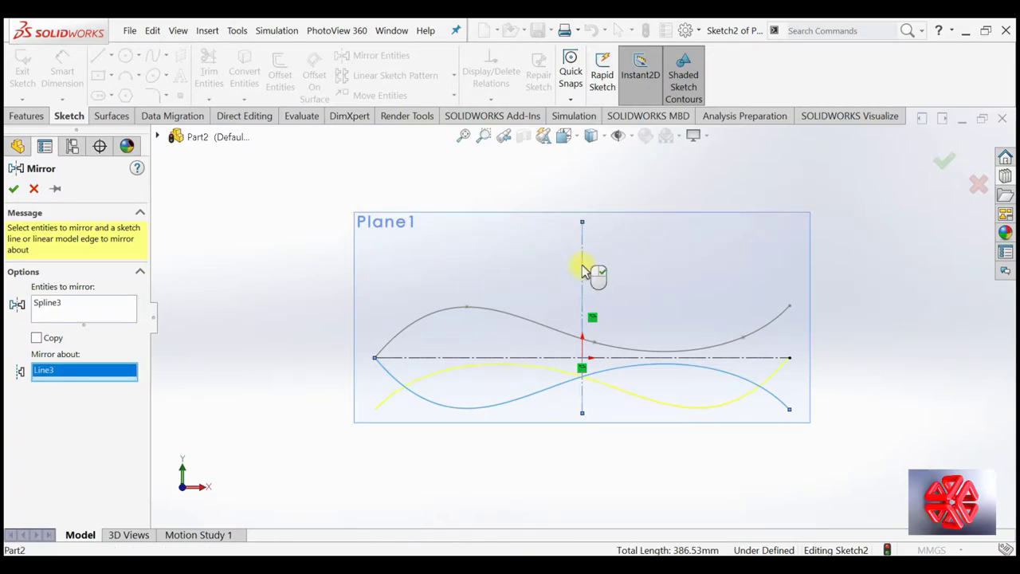
key("Return")
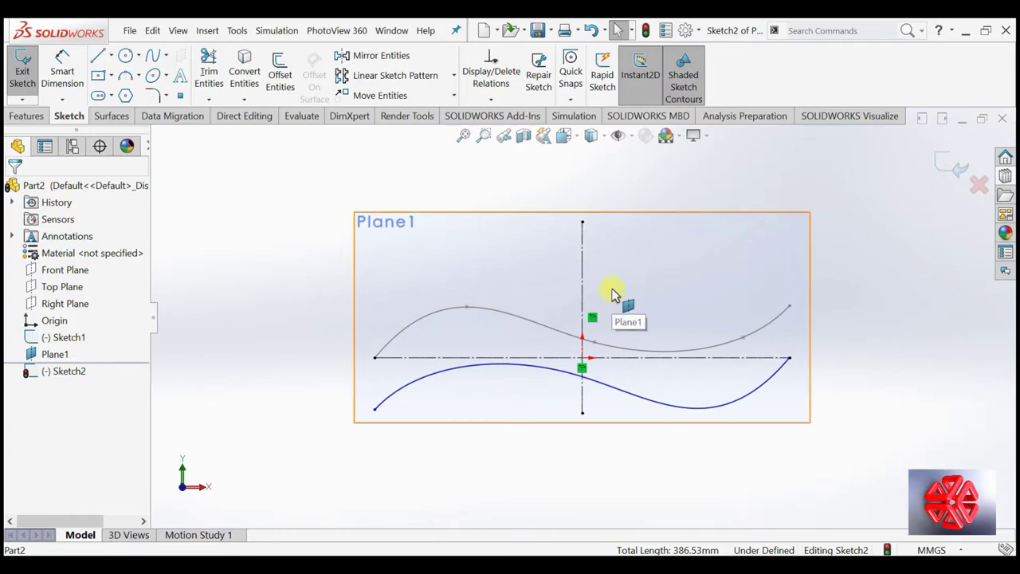
left_click(956, 165)
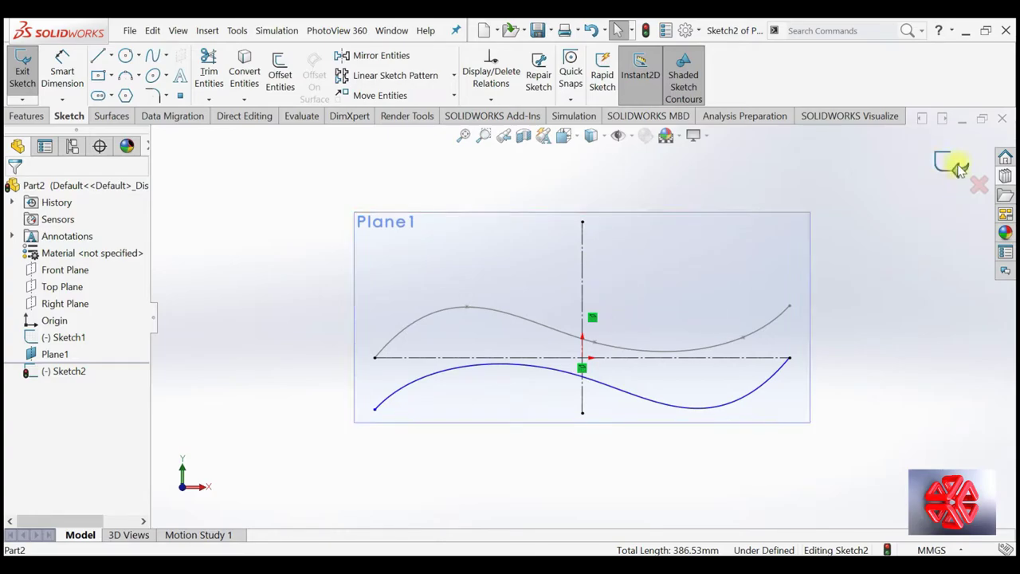
mouse_move(909, 263)
middle_mouse_down()
mouse_move(868, 255)
mouse_move(845, 266)
mouse_move(854, 278)
mouse_move(833, 284)
middle_mouse_up()
Step: Define a new reference plane from the Right Plane through the curve's end point
left_click(523, 198)
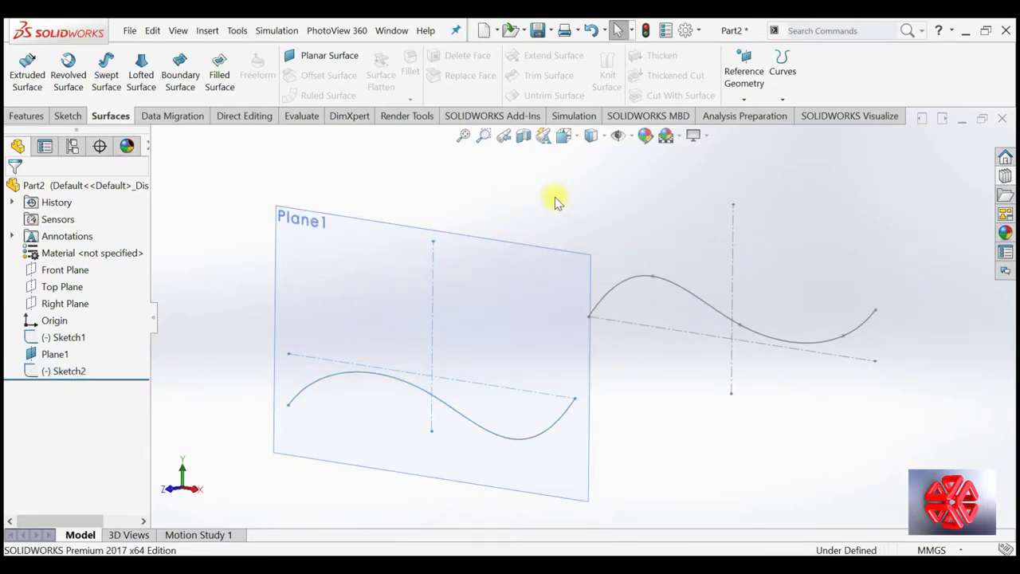
middle_click_drag(553, 200, 542, 222)
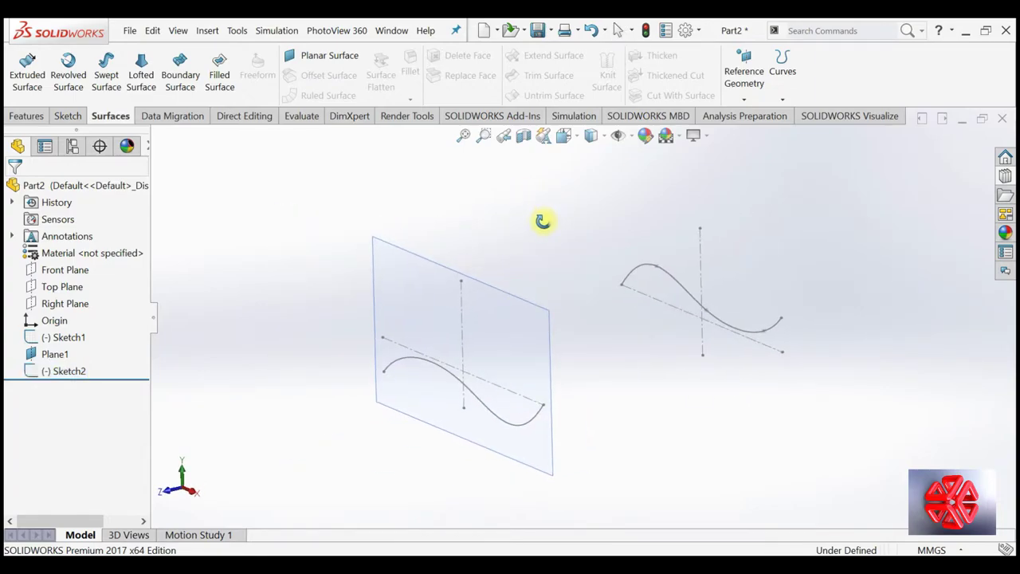
left_click(209, 32)
mouse_move(260, 247)
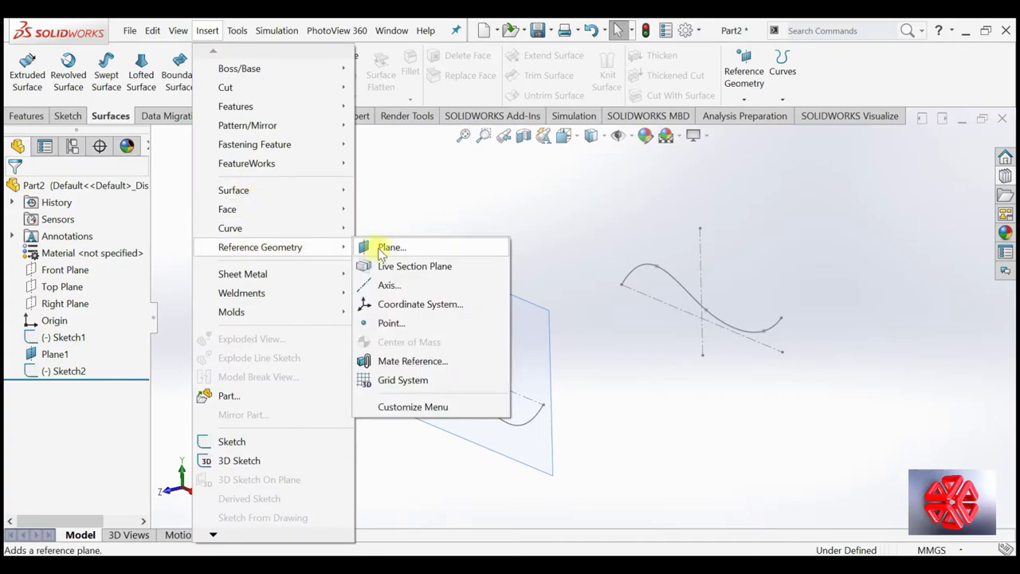
left_click(385, 252)
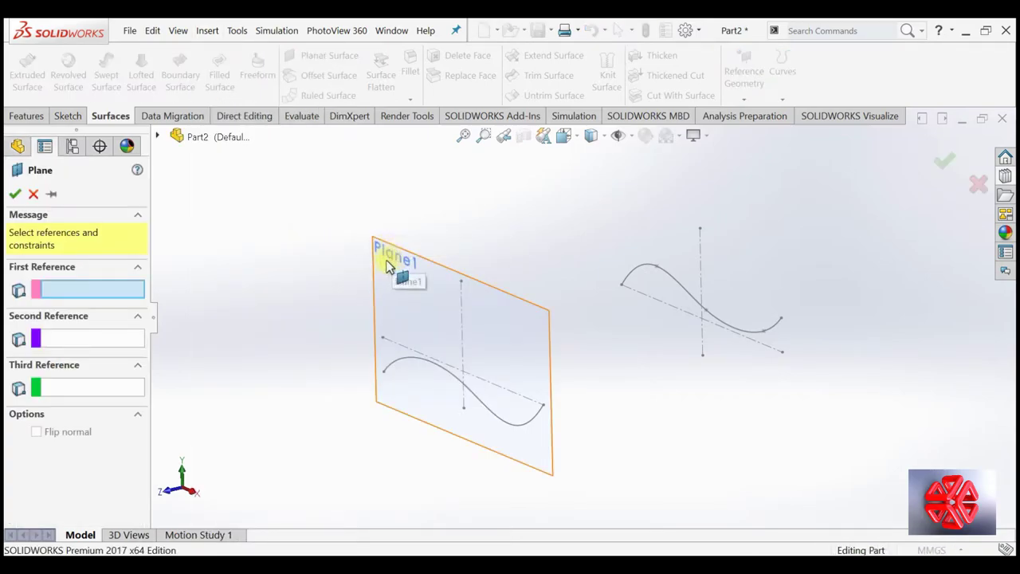
left_click(158, 137)
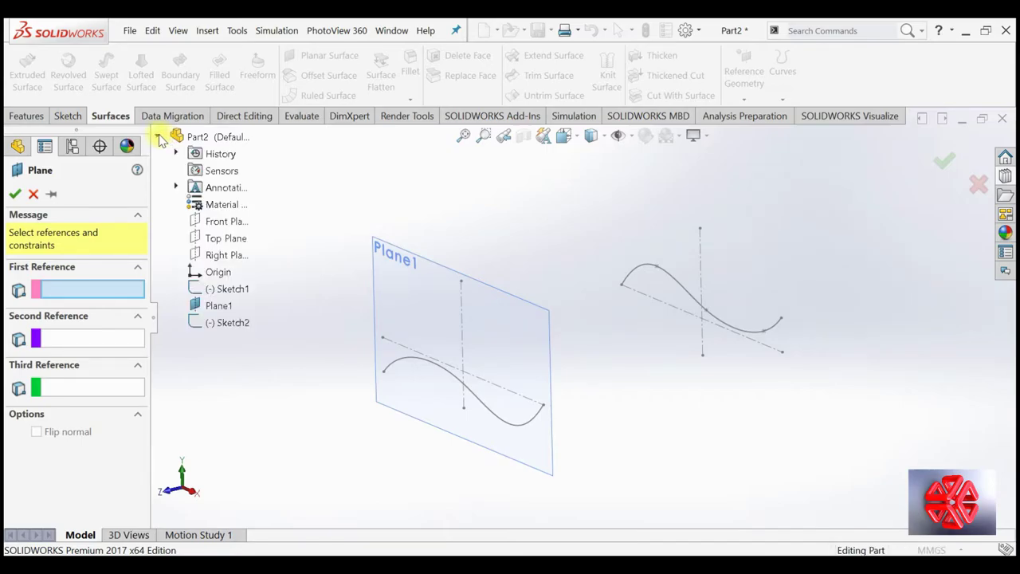
left_click(226, 255)
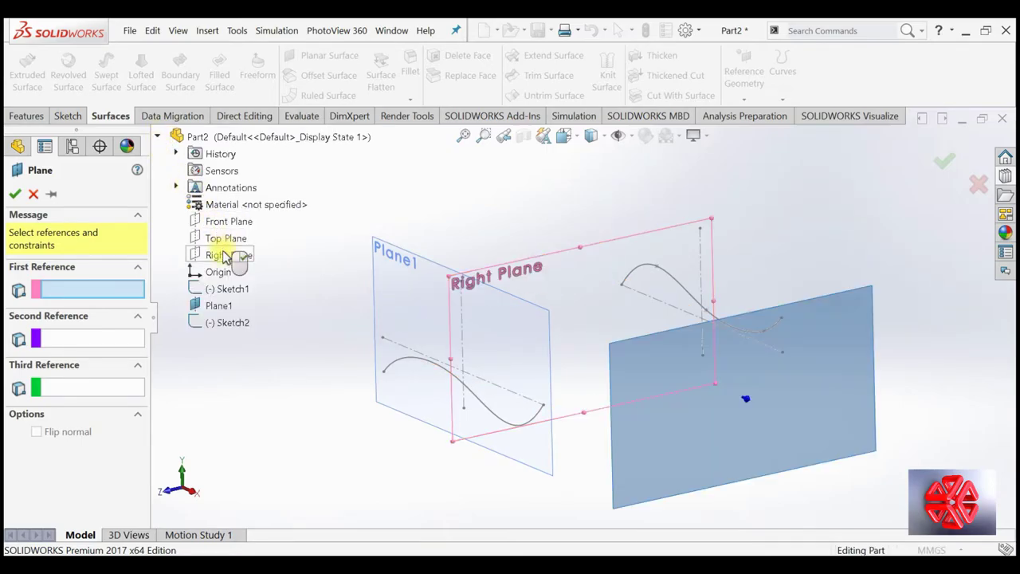
left_click(544, 408)
Step: Confirm Plane2, hide Plane1, and view Plane2 face-on
right_click(544, 408)
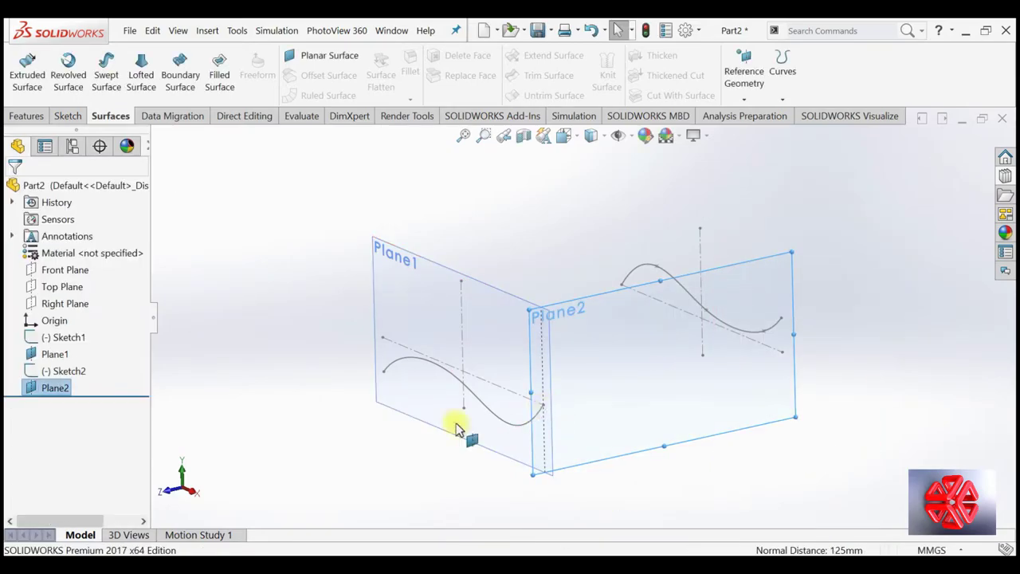
left_click(54, 354)
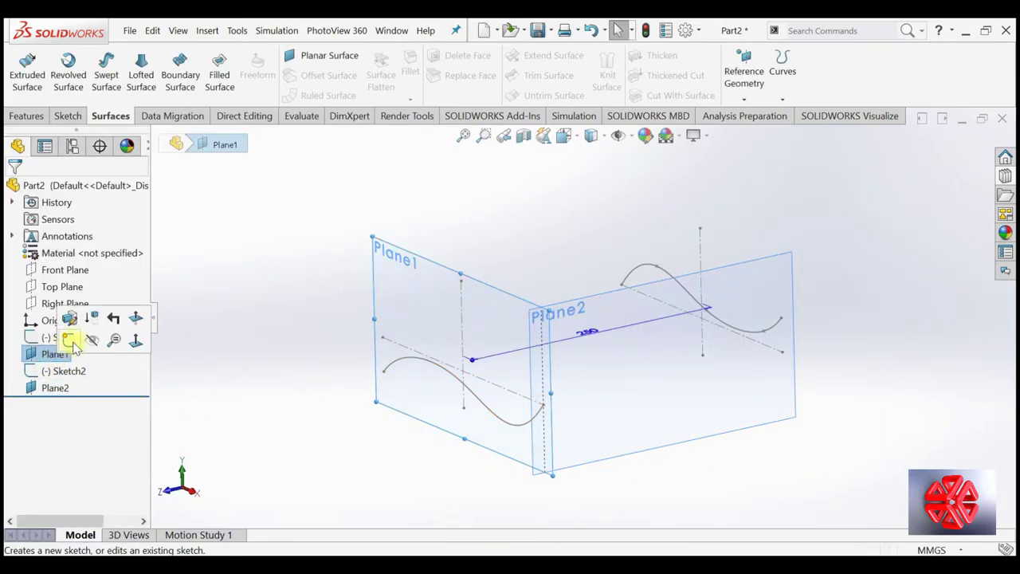
left_click(87, 343)
left_click(52, 388)
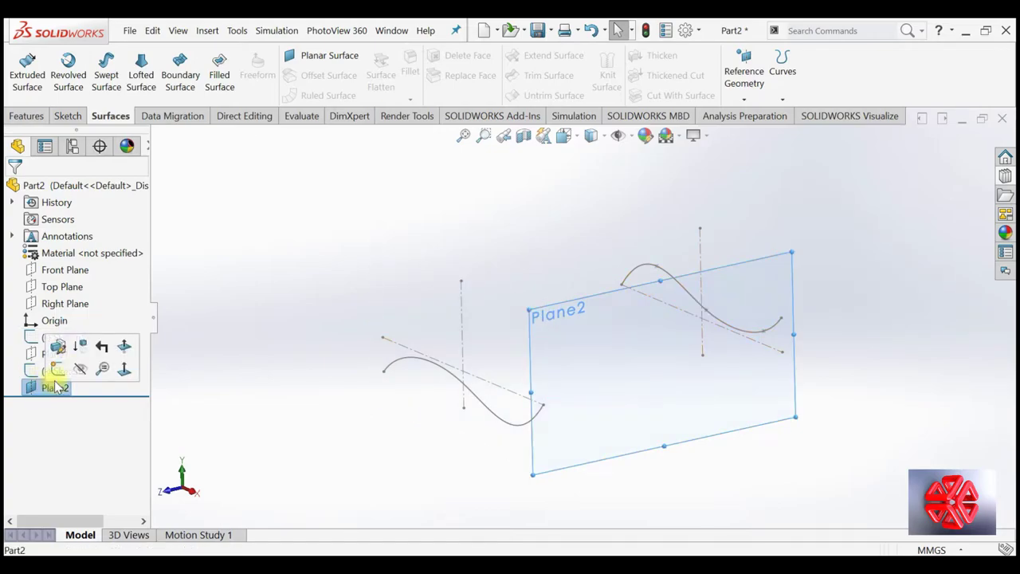
left_click(125, 367)
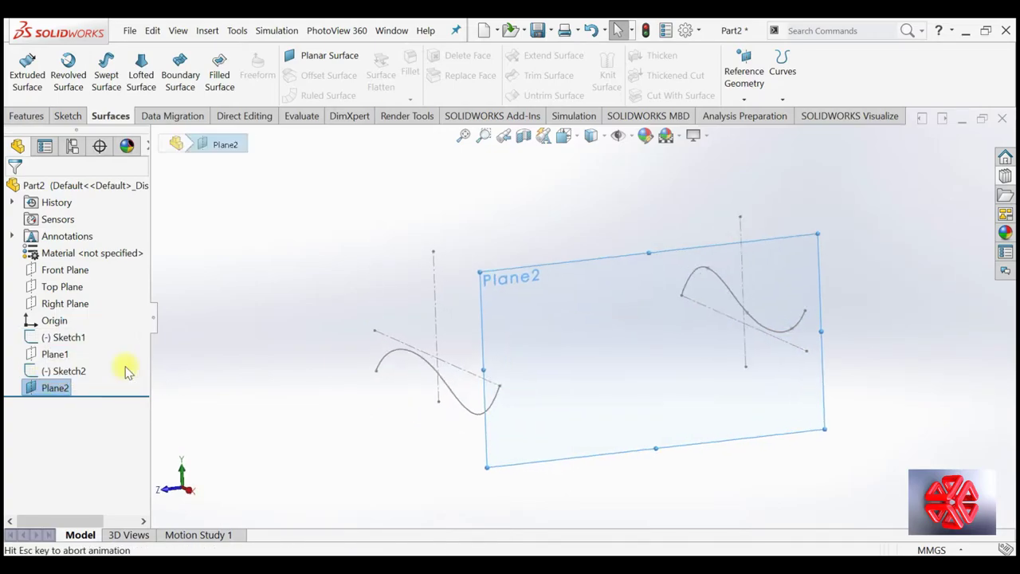
Step: Sketch on Plane2 a horizontal centerline joining the two wavy curves' ends
right_click(54, 387)
left_click(71, 258)
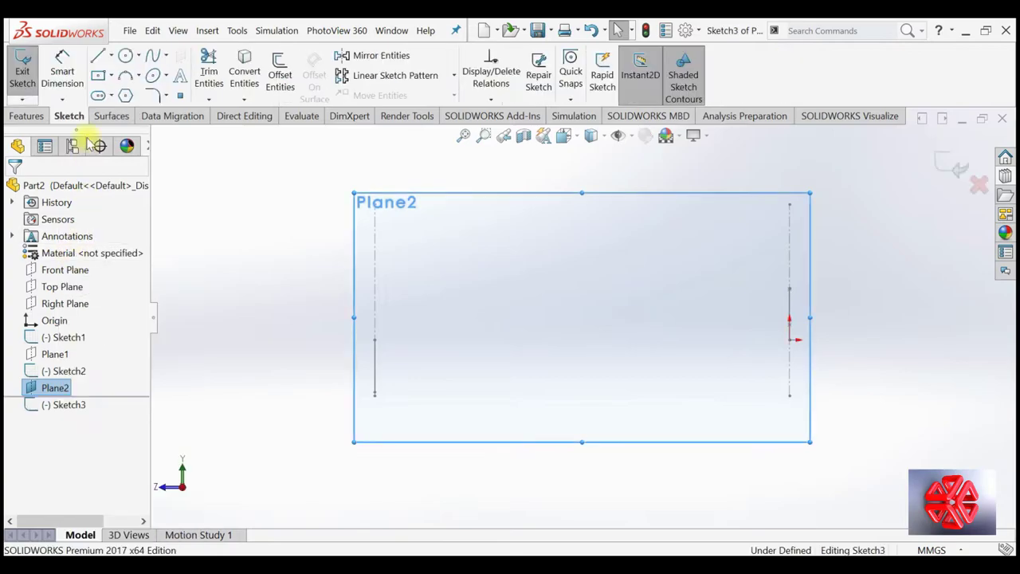
left_click(120, 59)
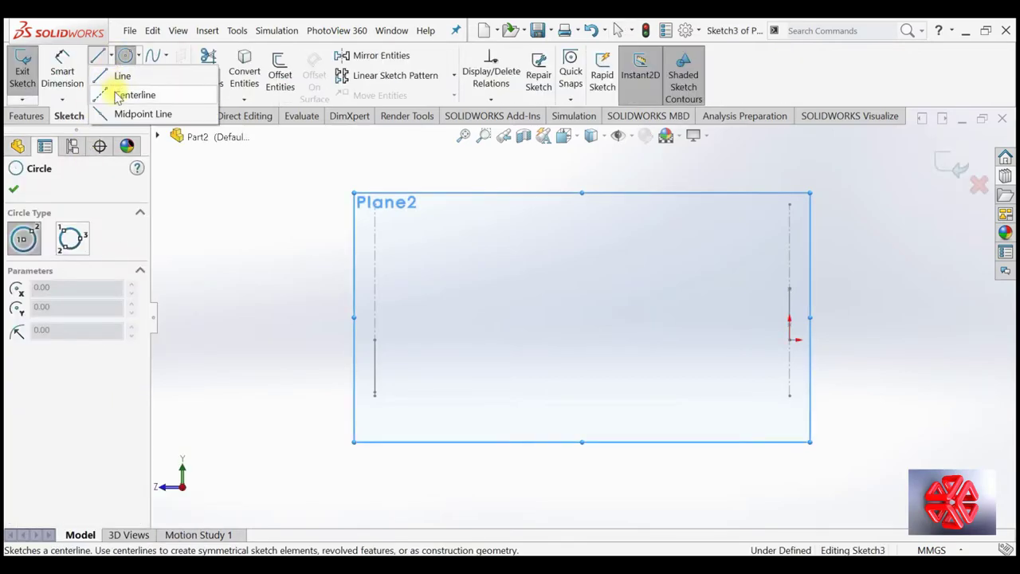
left_click(124, 95)
left_click(374, 340)
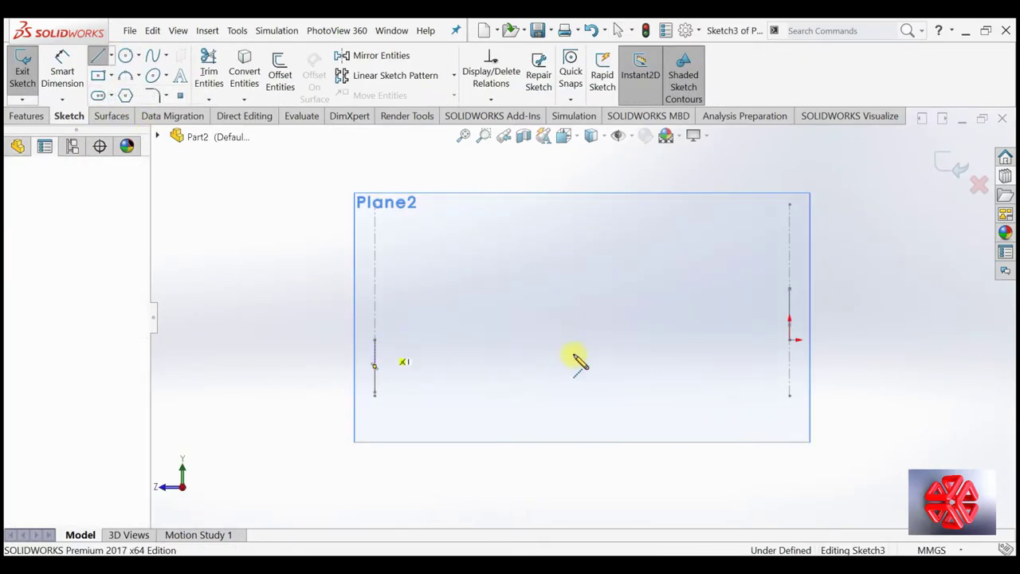
left_click(790, 340)
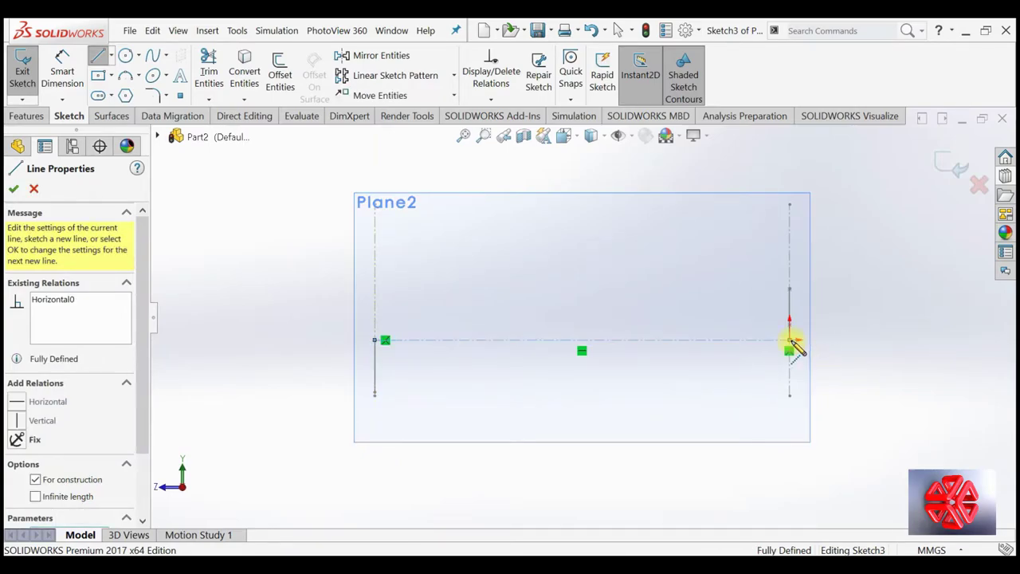
right_click(793, 346)
left_click(815, 351)
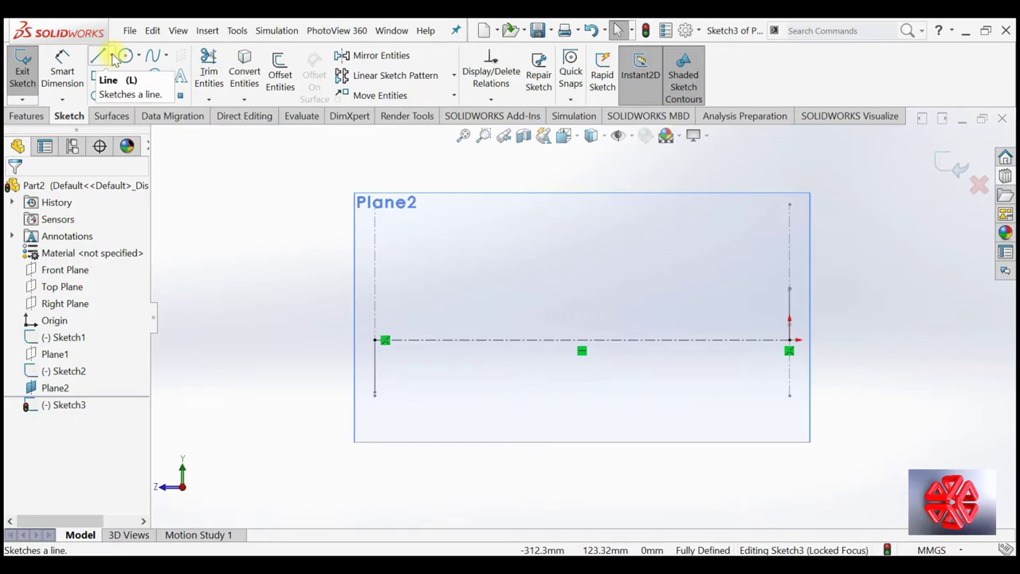
Step: Draw a slanted line from the centerline's left end up to a vertical line's top
left_click(111, 55)
left_click(119, 74)
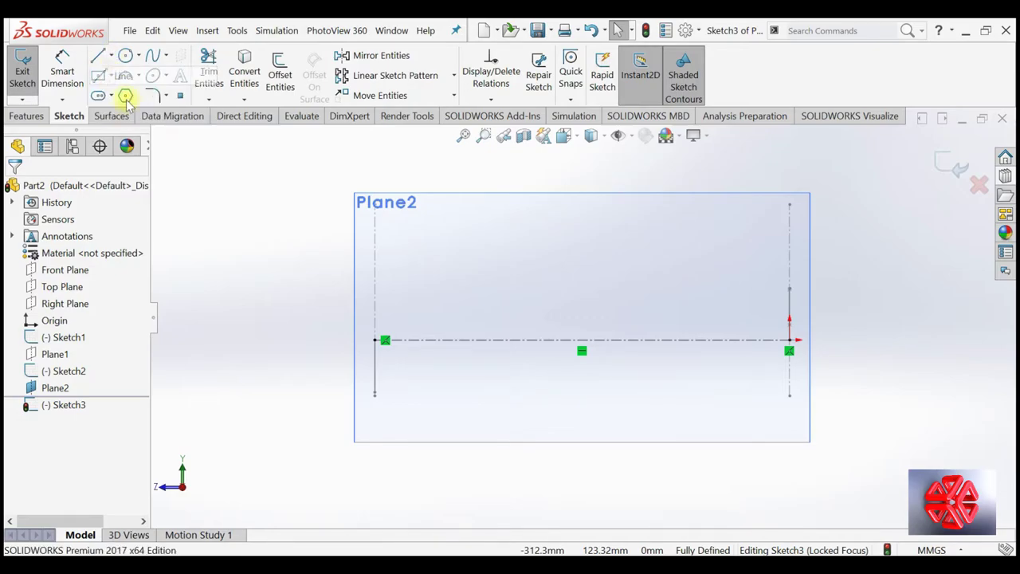
scroll(374, 319, "down", 2)
scroll(414, 327, "down", 3)
scroll(473, 387, "down", 1)
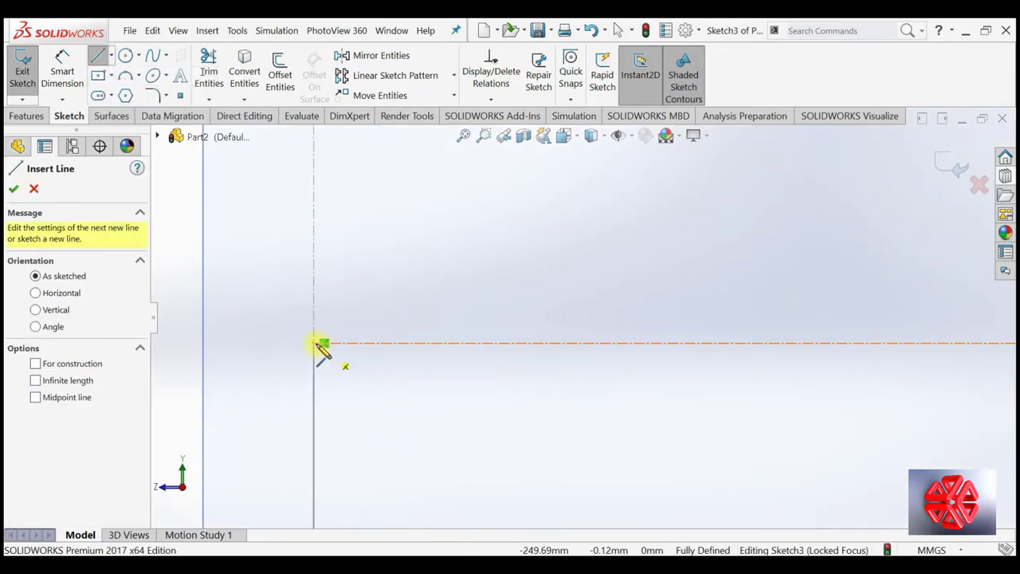
left_click(319, 343)
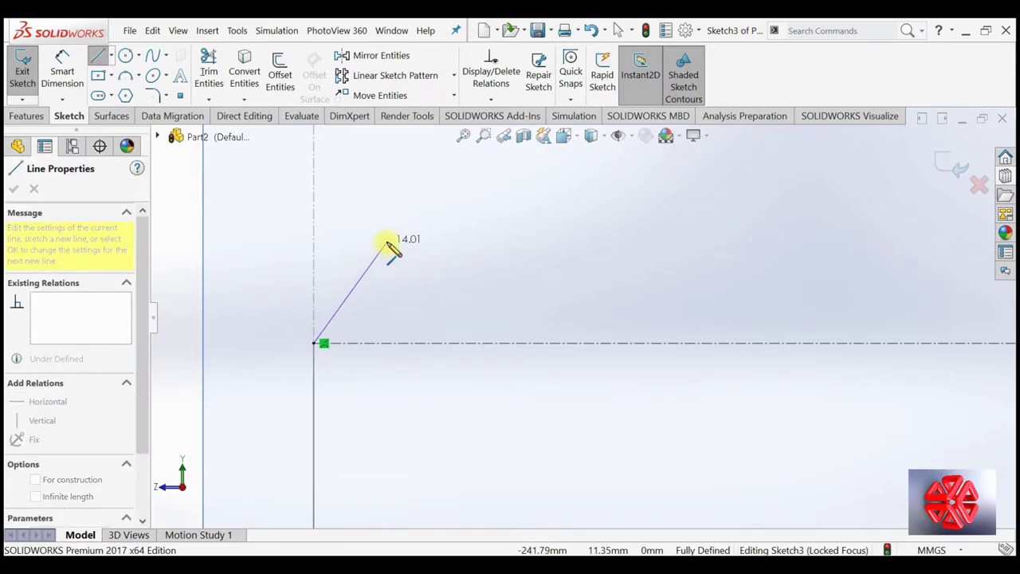
left_click(388, 421)
right_click(388, 421)
left_click(424, 401)
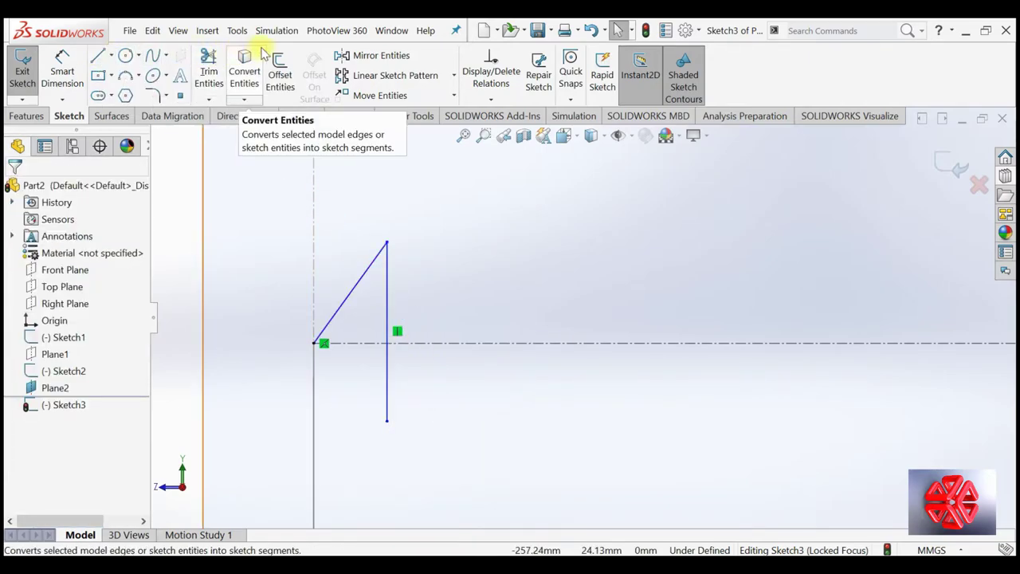
Step: Mirror-copy the slanted line about the vertical line to form a symmetric peak
left_click(344, 55)
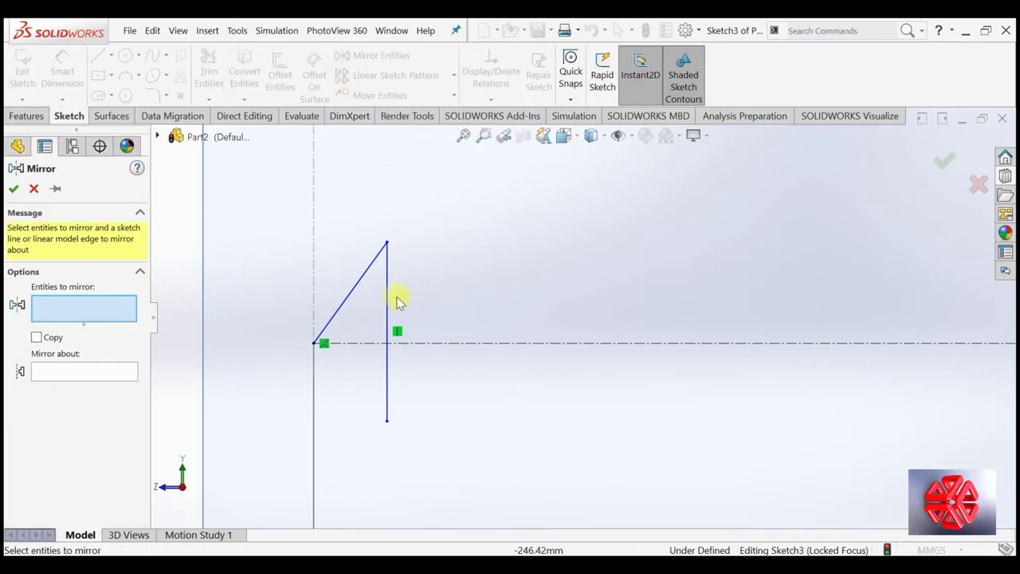
left_click(370, 283)
left_click(95, 372)
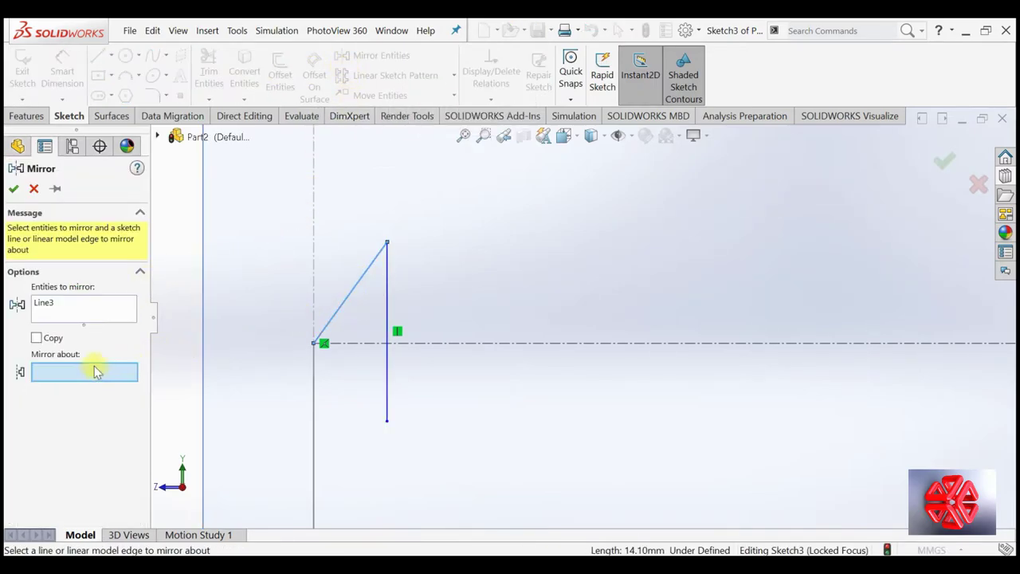
left_click(388, 410)
key("Return")
left_click(208, 75)
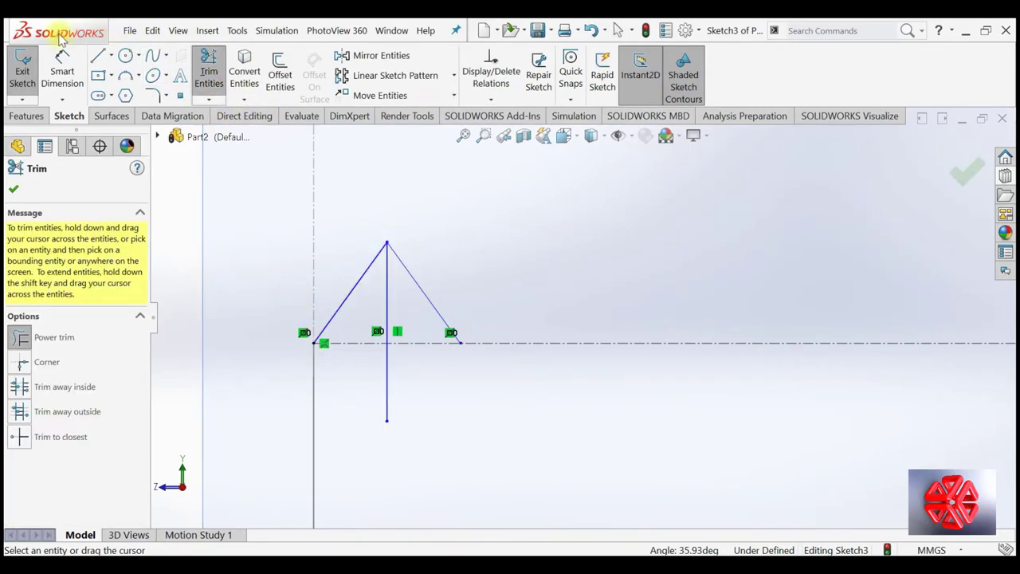
left_click(62, 72)
Step: Dimension the tooth's base width between its endpoints to 15 mm and the right slanted line to 15 mm
left_click(318, 348)
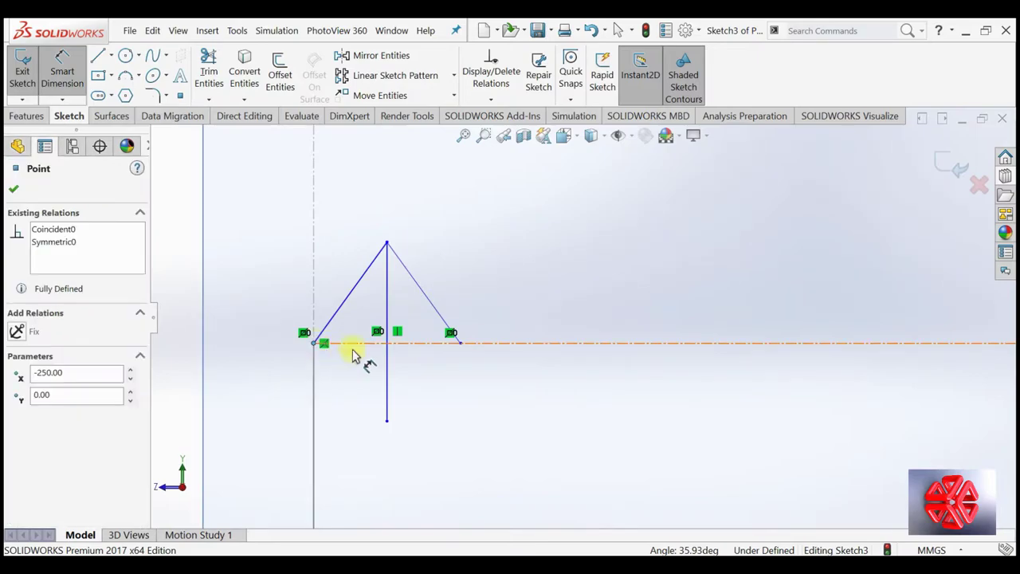
left_click(459, 344)
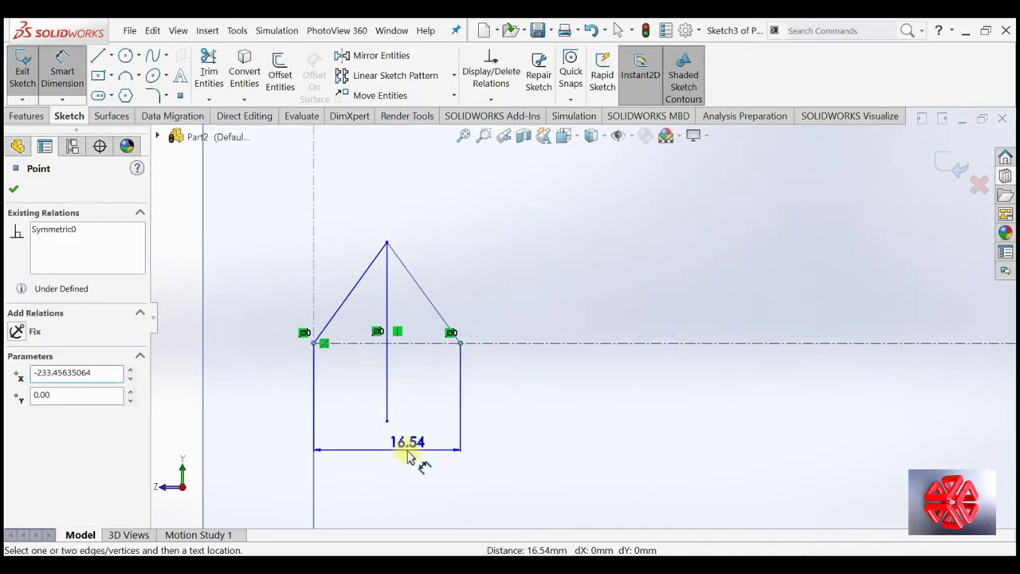
left_click(409, 451)
type("15")
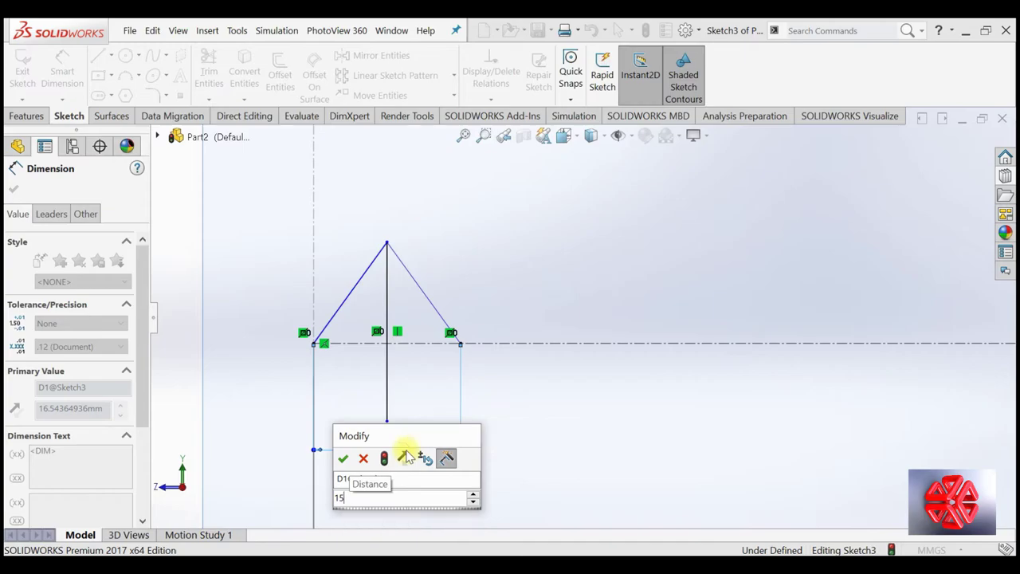
key("Return")
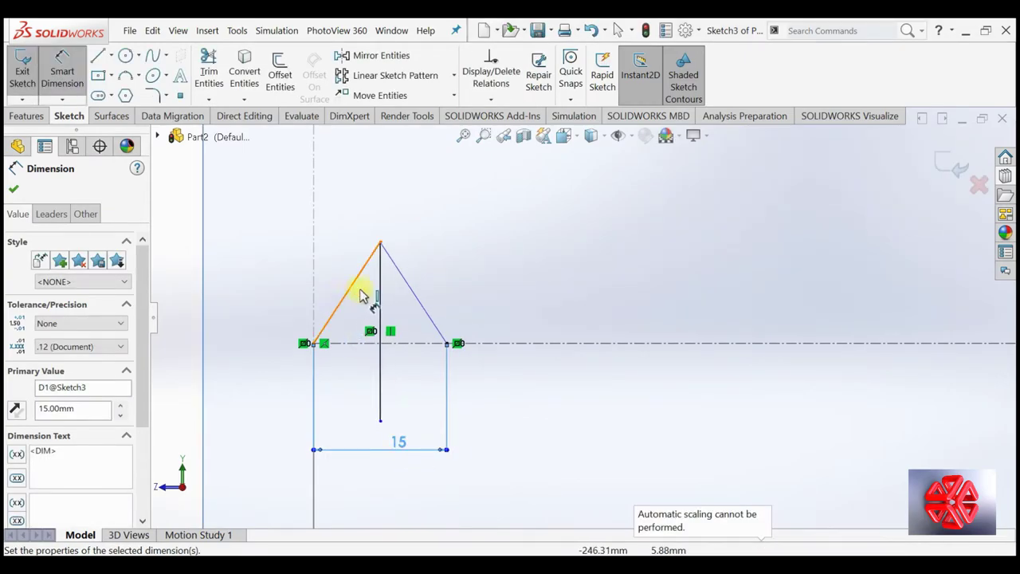
left_click(415, 295)
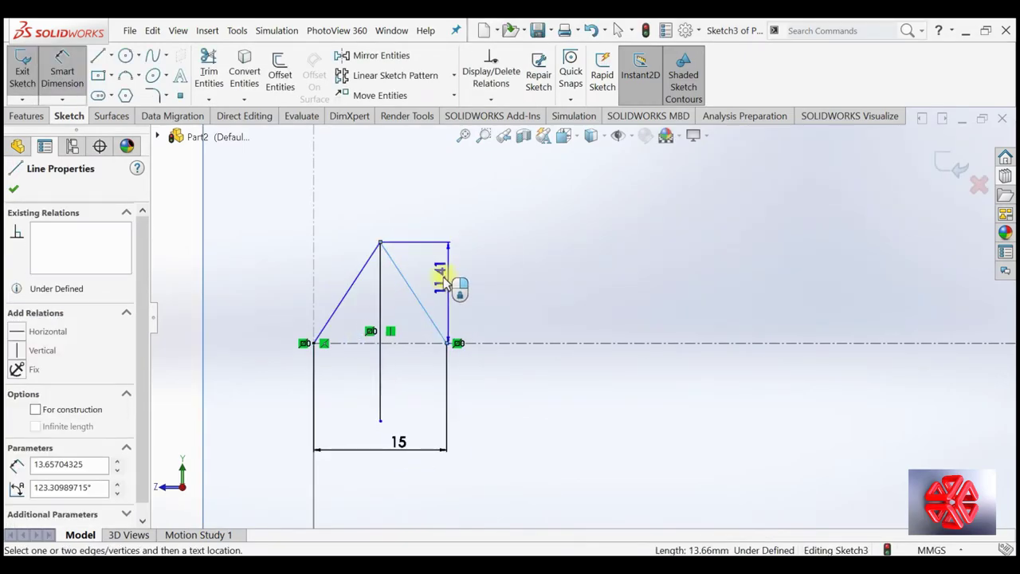
left_click(451, 279)
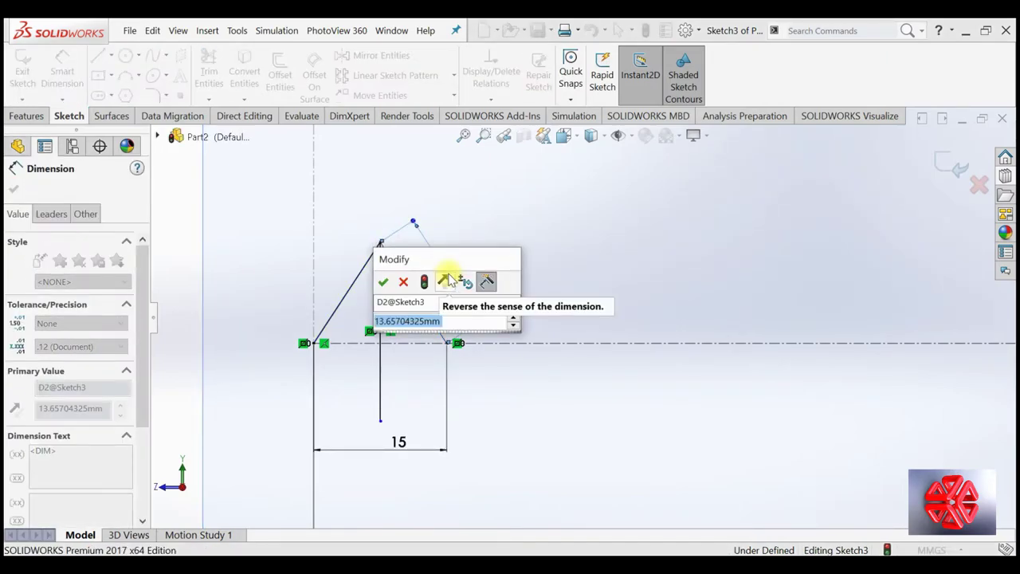
type("15")
key("Return")
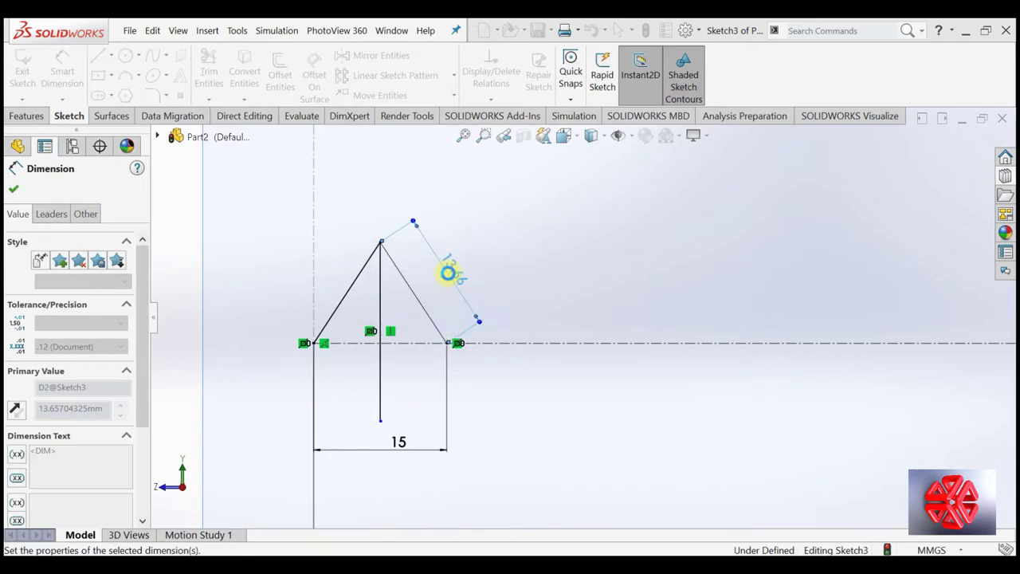
left_click(351, 288)
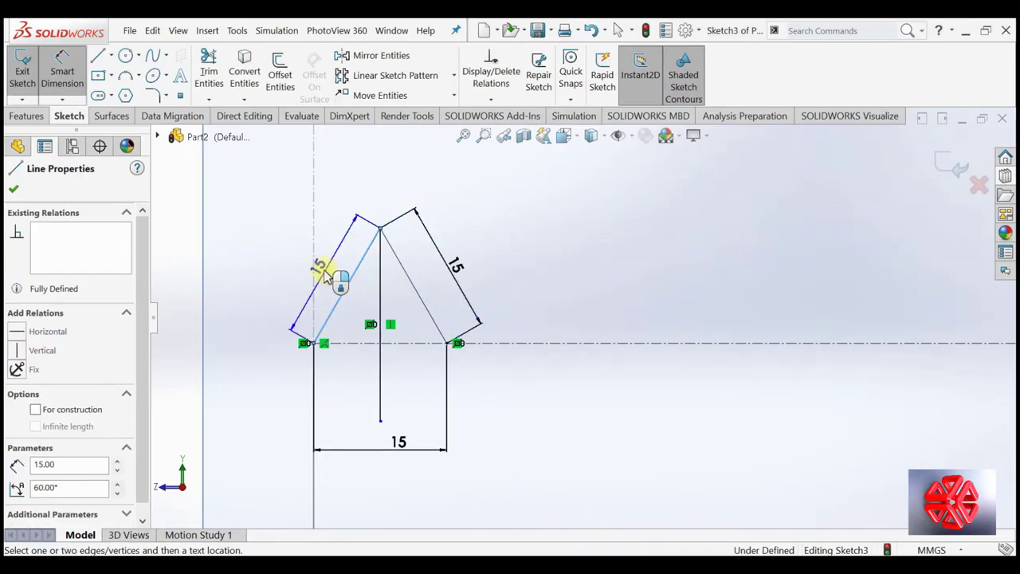
key("Escape")
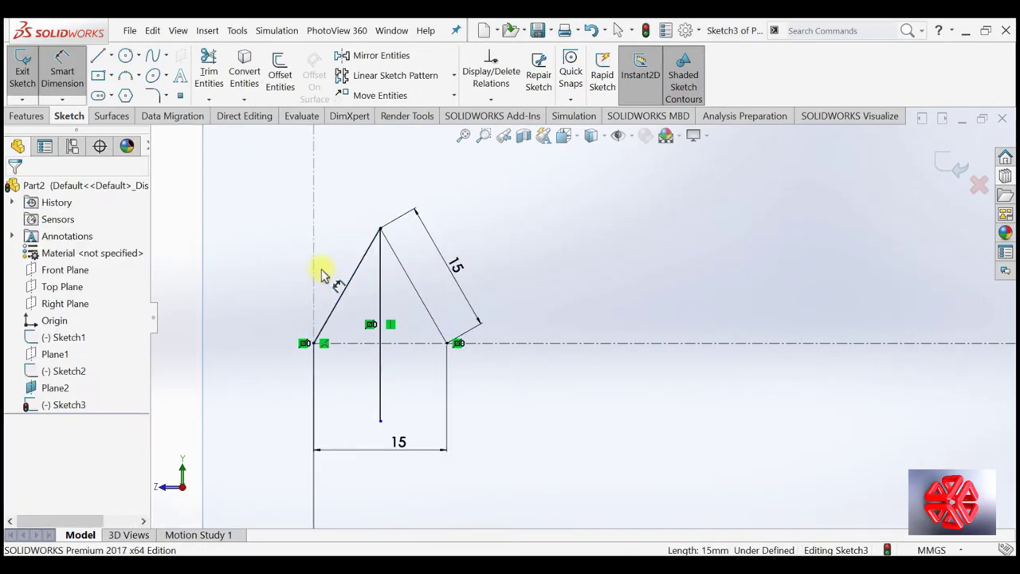
Step: Round the peak between the two slanted lines with a 3 mm sketch fillet
left_click(152, 95)
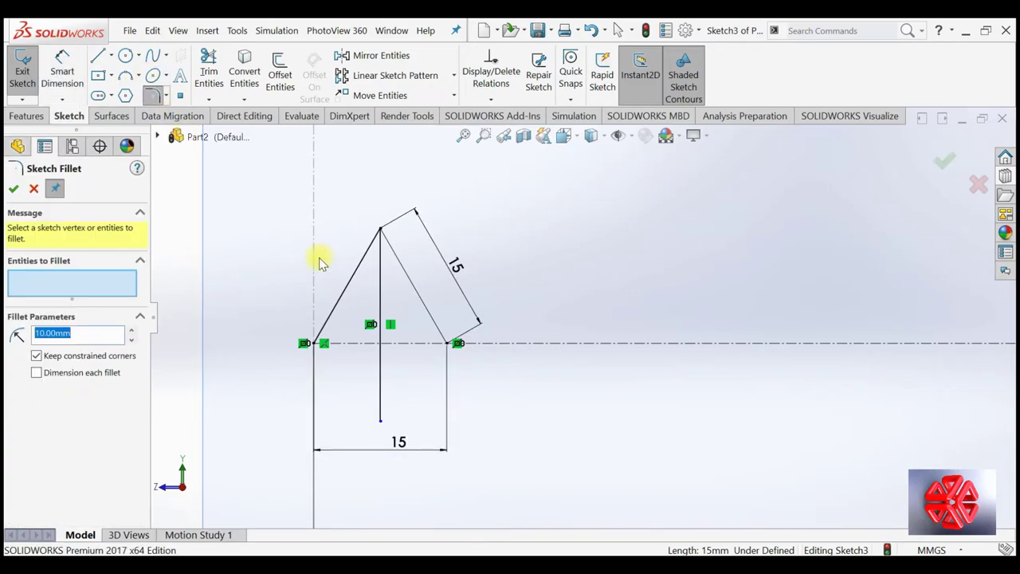
left_click(360, 275)
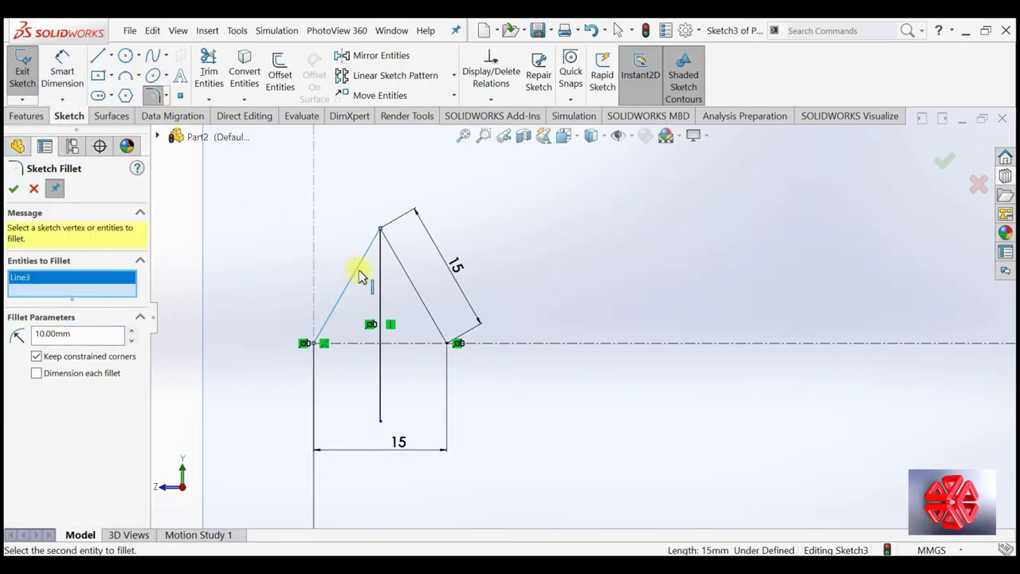
left_click(407, 271)
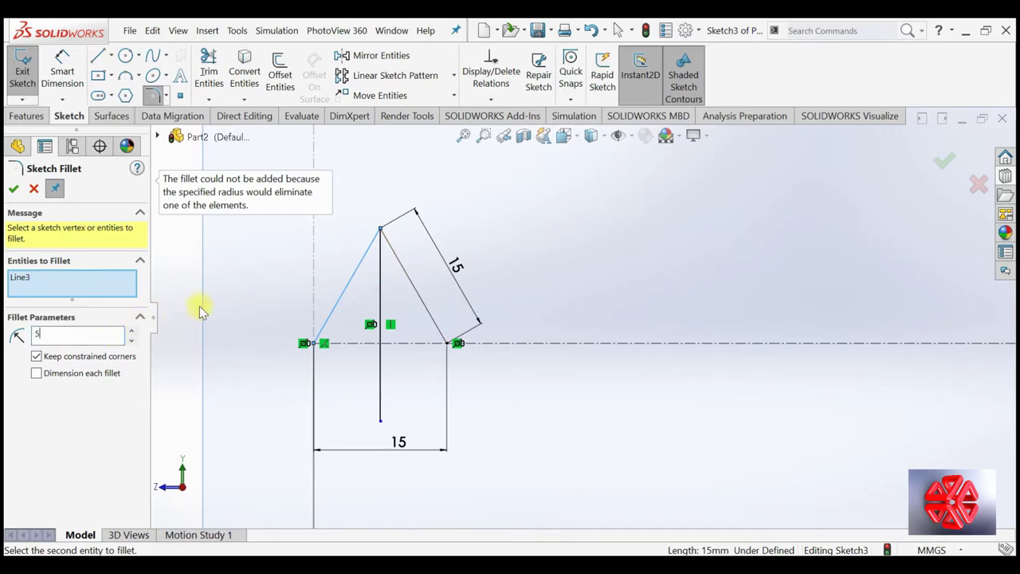
left_click(405, 279)
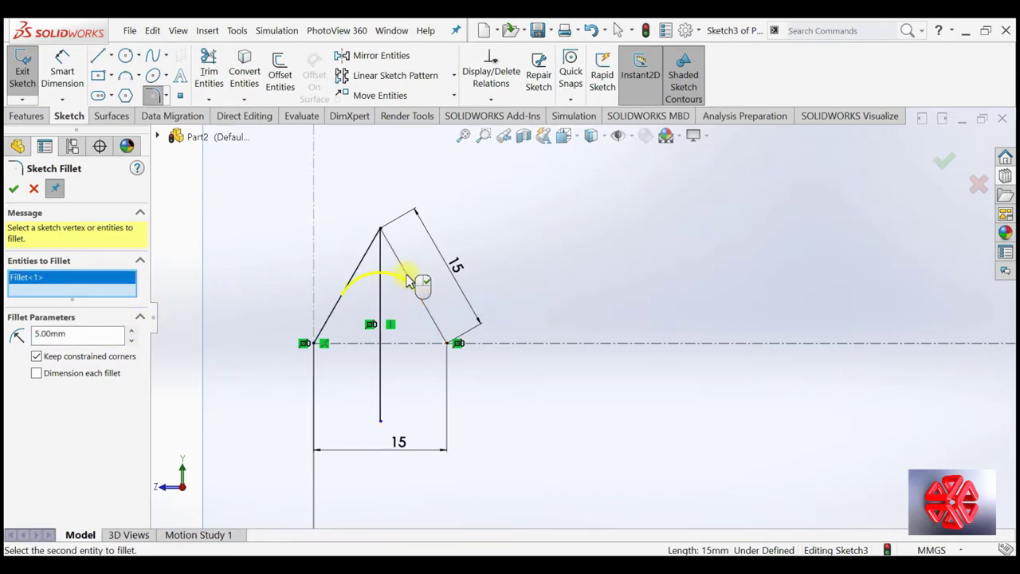
left_click(81, 334)
type("3")
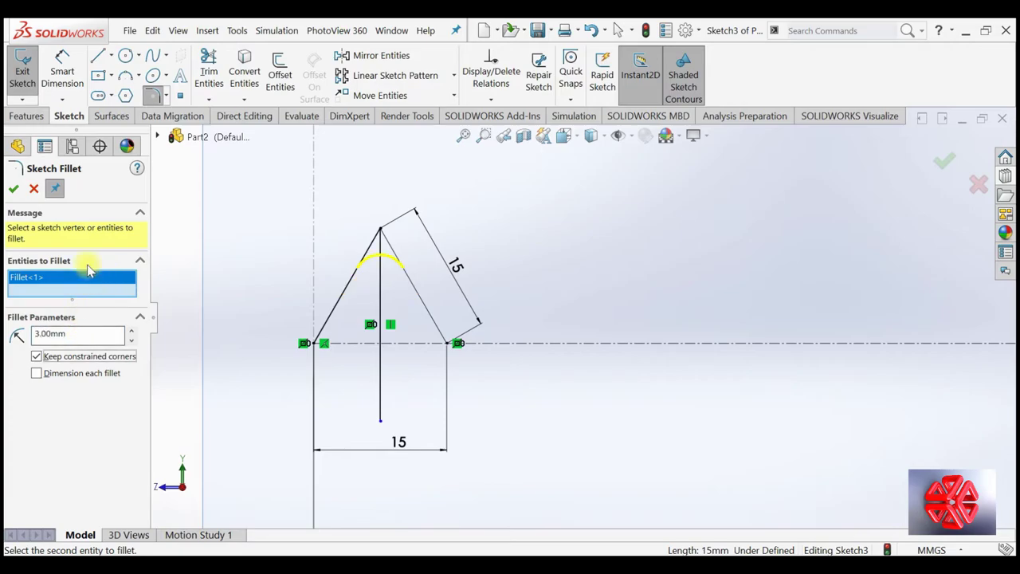
left_click(13, 190)
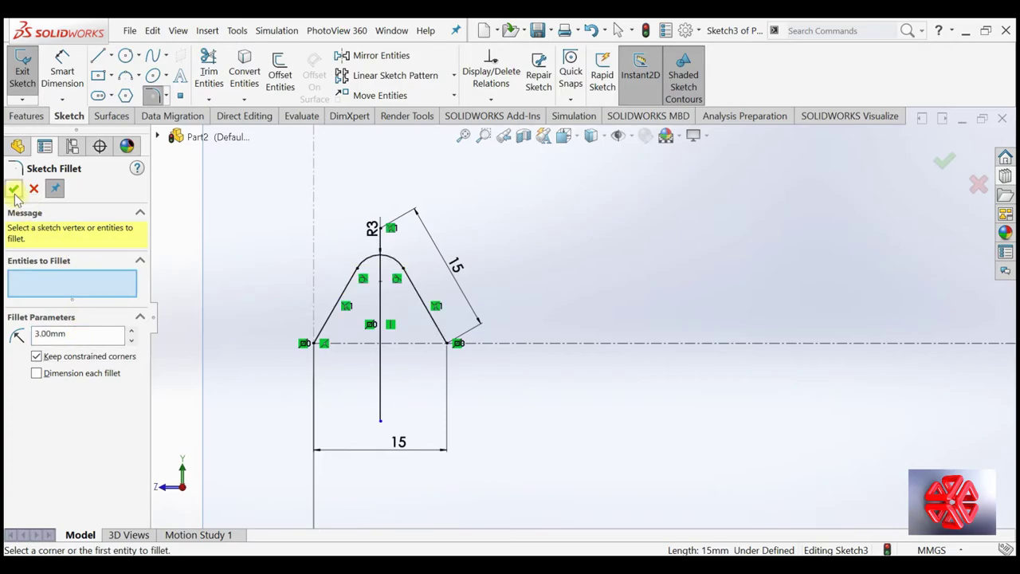
Step: Convert the vertical middle line into construction geometry
left_click(379, 384)
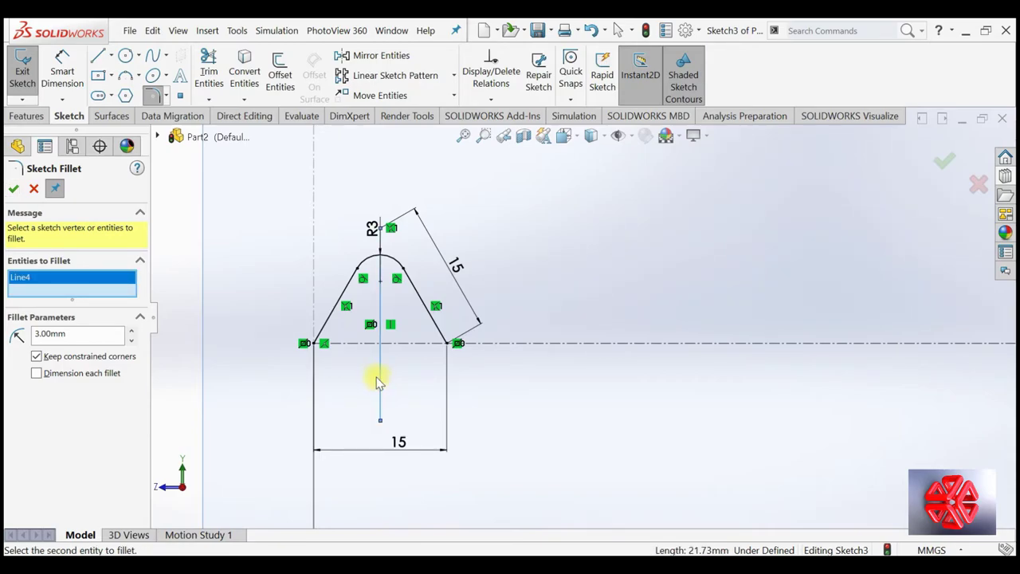
key("Escape")
left_click(380, 385)
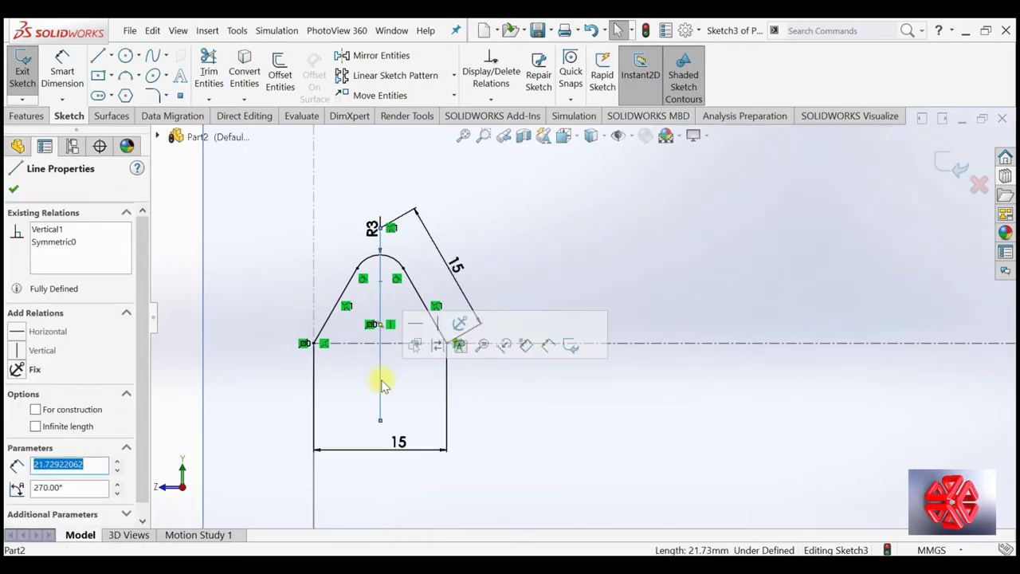
left_click(80, 413)
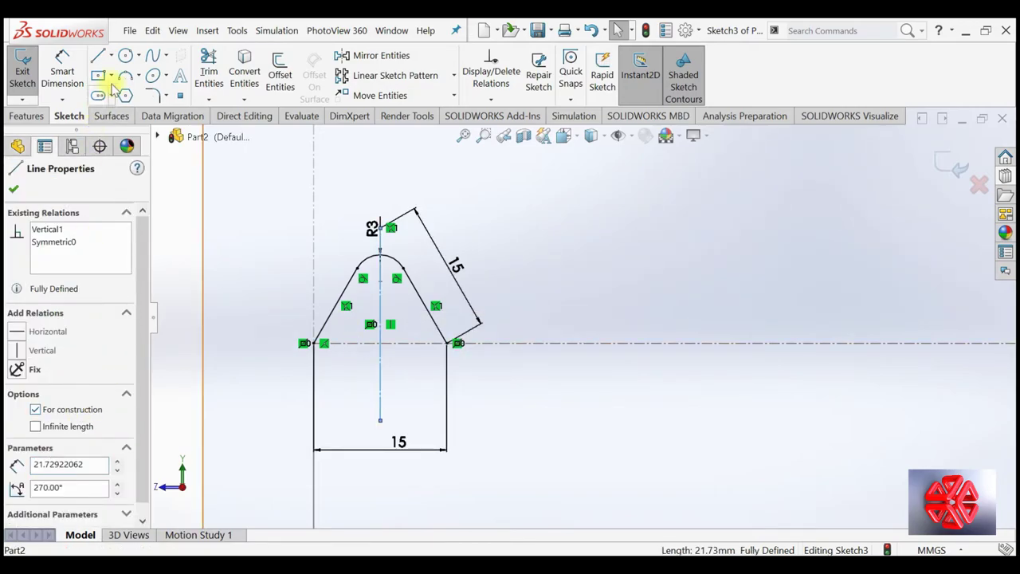
Step: Draw a vertical centerline through the tooth's right base point
left_click(112, 56)
left_click(121, 93)
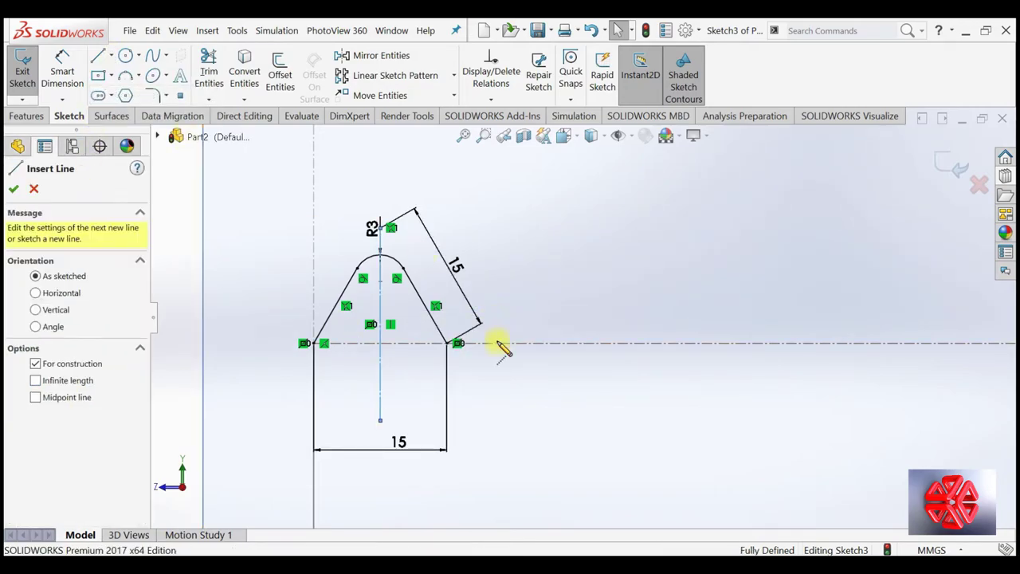
left_click(449, 343)
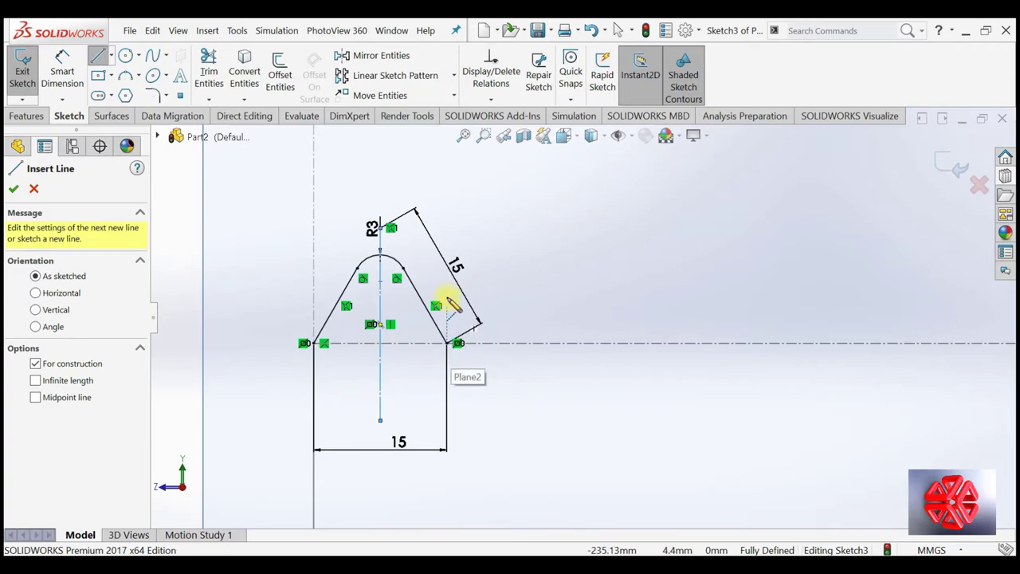
left_click(447, 228)
left_click(445, 426)
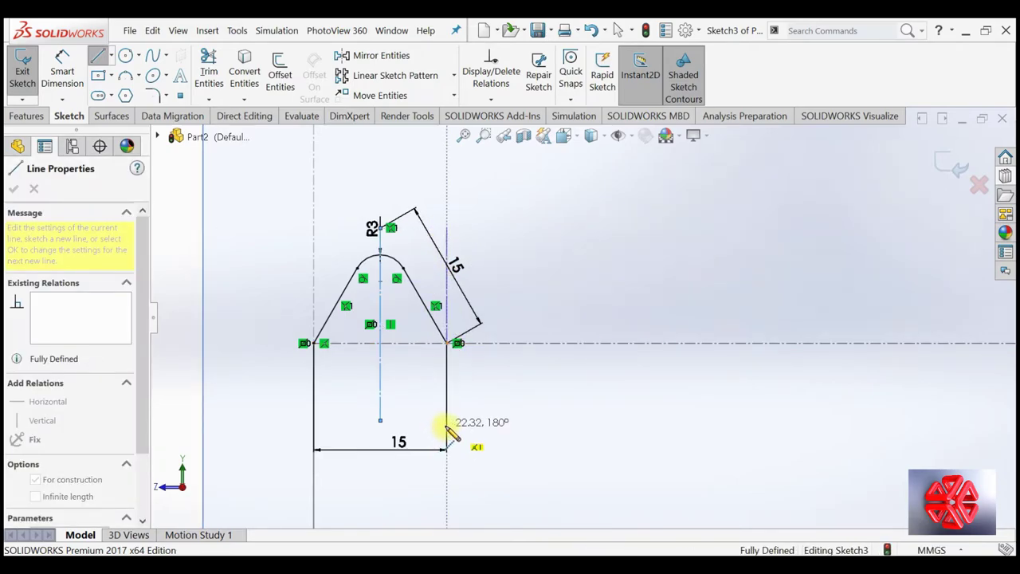
key("Escape")
Step: Mirror-copy the peak arc and both slanted lines about the new vertical centerline
left_click(357, 55)
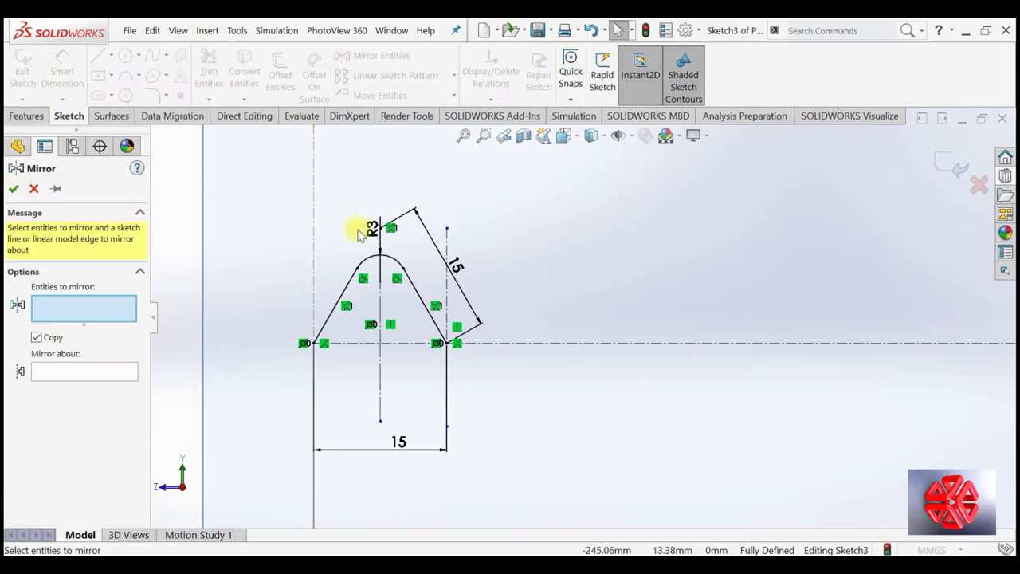
left_click(365, 260)
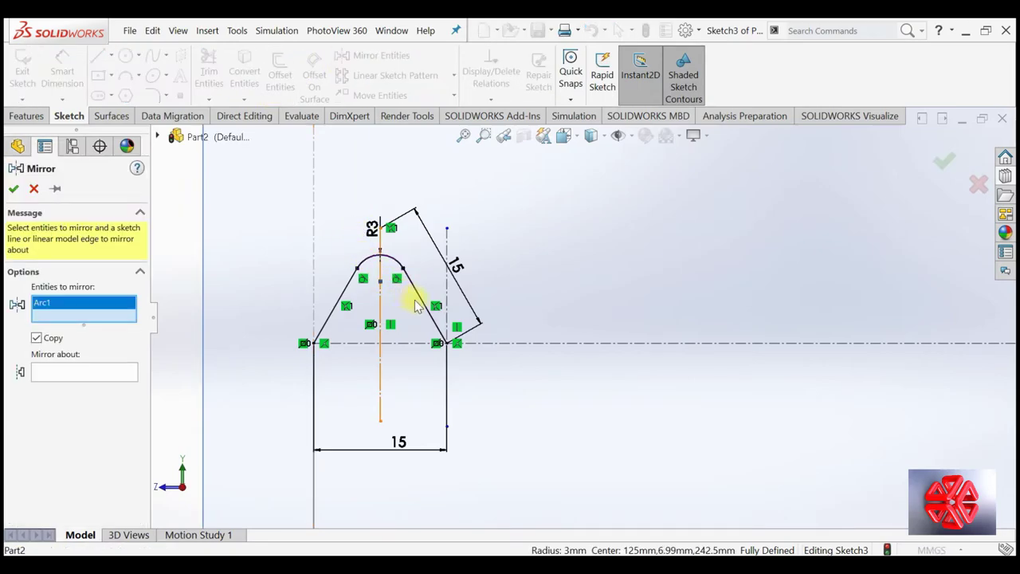
left_click(421, 299)
left_click(327, 325)
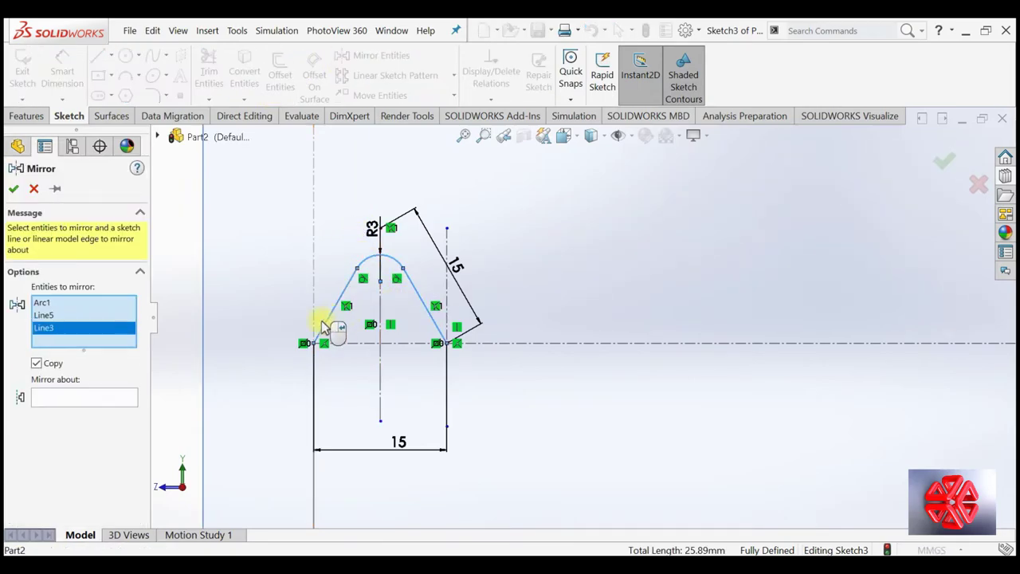
left_click(117, 399)
left_click(447, 244)
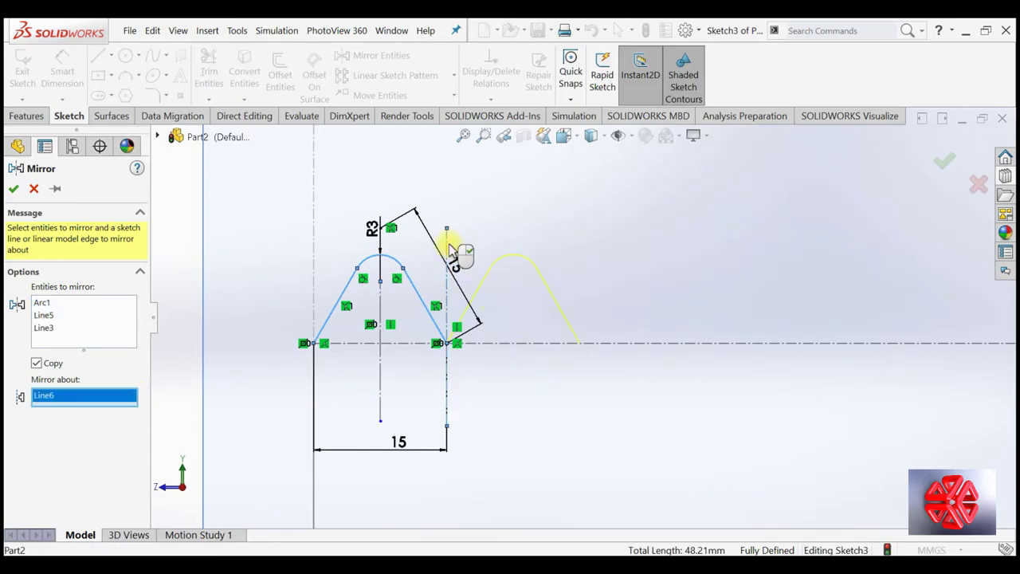
key("Return")
Step: Flip the copied peak about the horizontal centerline, without keeping a copy, into a trough
left_click(374, 64)
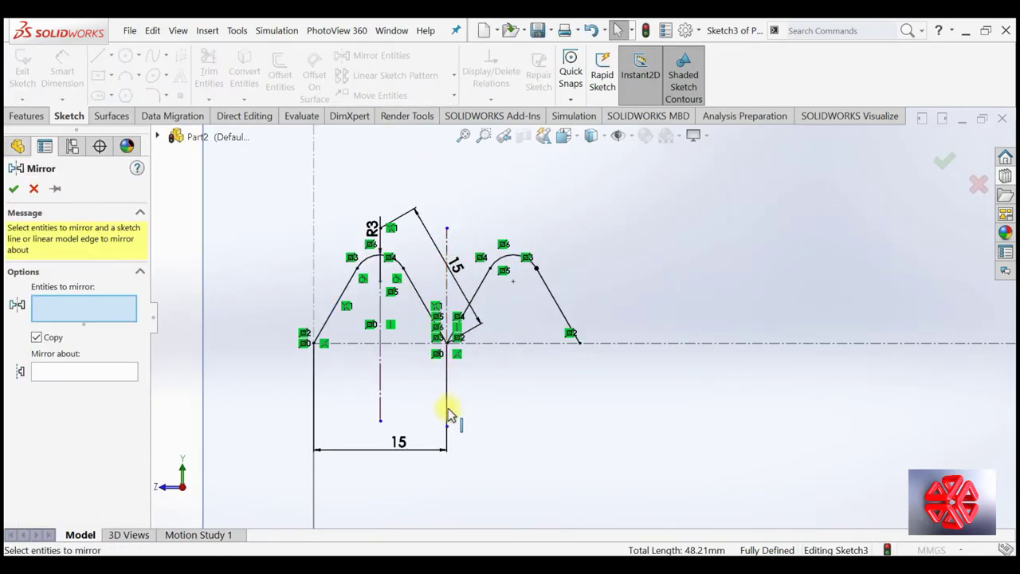
left_click_drag(412, 386, 633, 247)
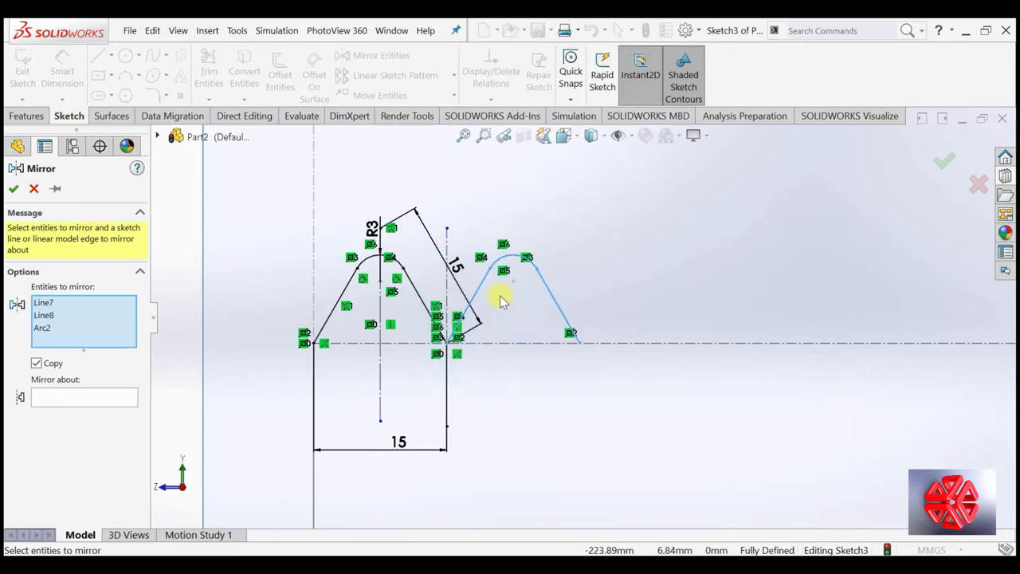
left_click(58, 396)
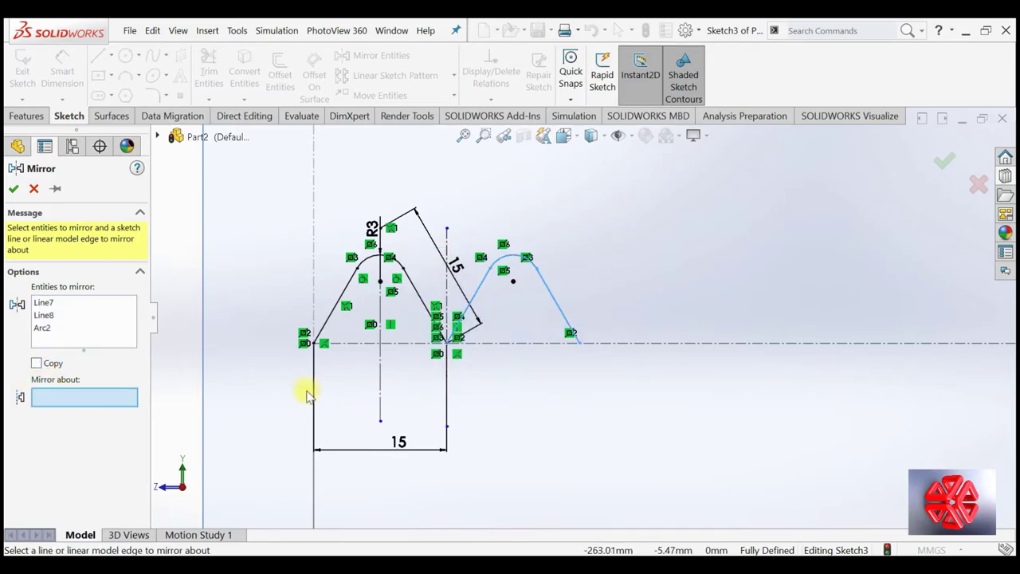
left_click(523, 343)
key("Return")
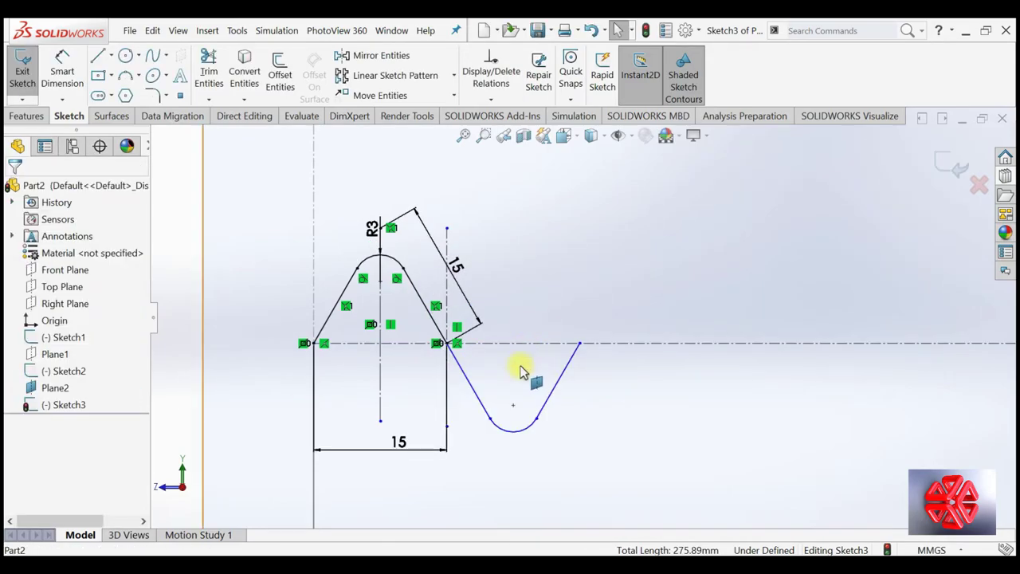
Step: Set up a linear sketch pattern of the wave's arcs and sloped lines at 30 mm spacing
left_click(372, 80)
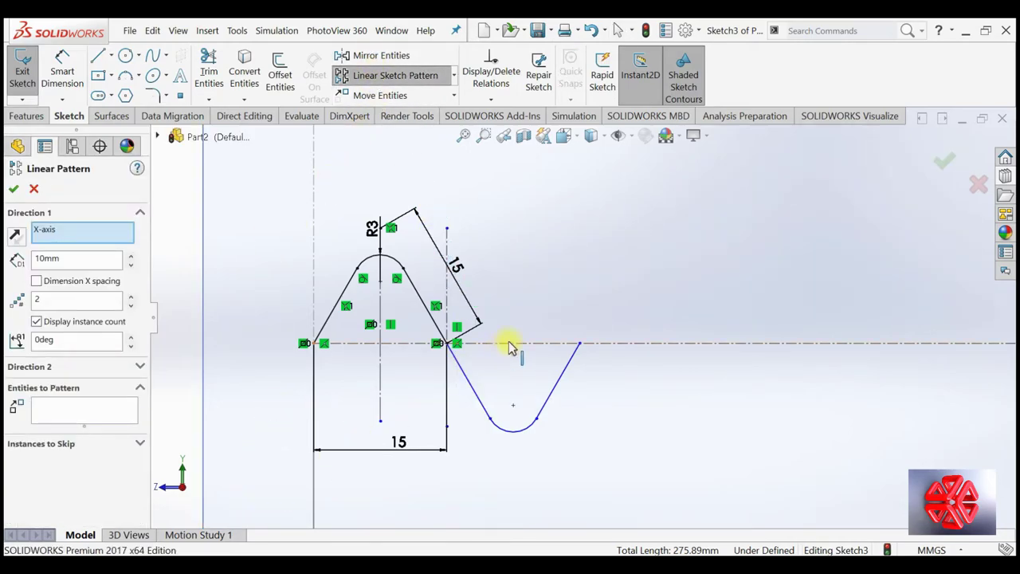
left_click(558, 385)
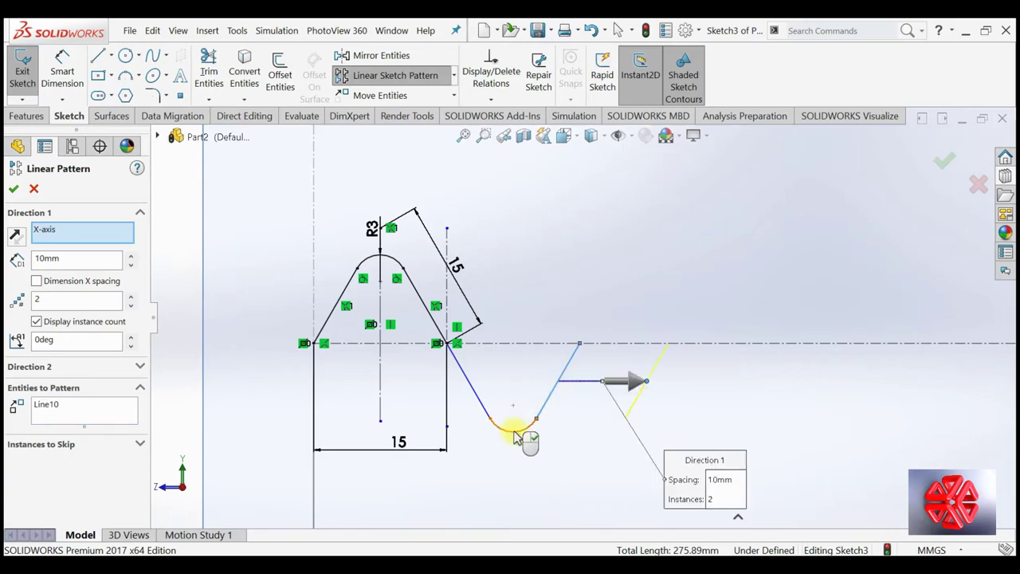
left_click(520, 430)
left_click(482, 410)
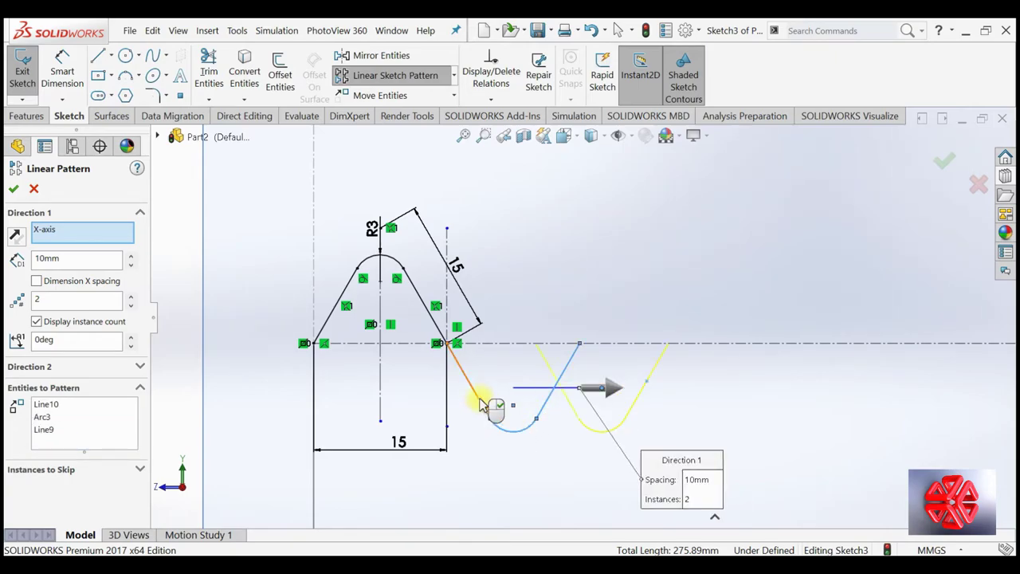
left_click(437, 327)
left_click(360, 266)
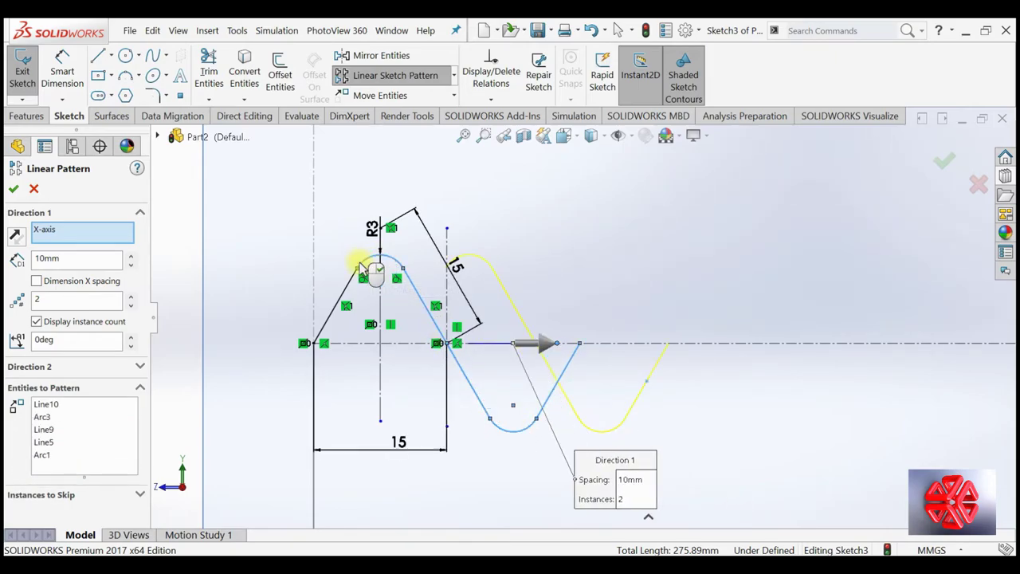
left_click(345, 293)
type("30")
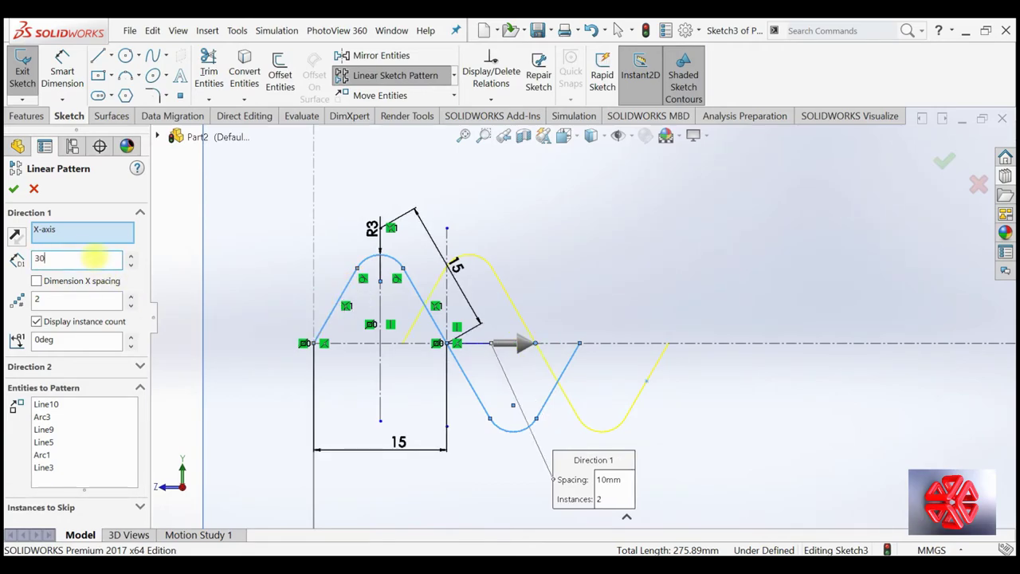
key("Tab")
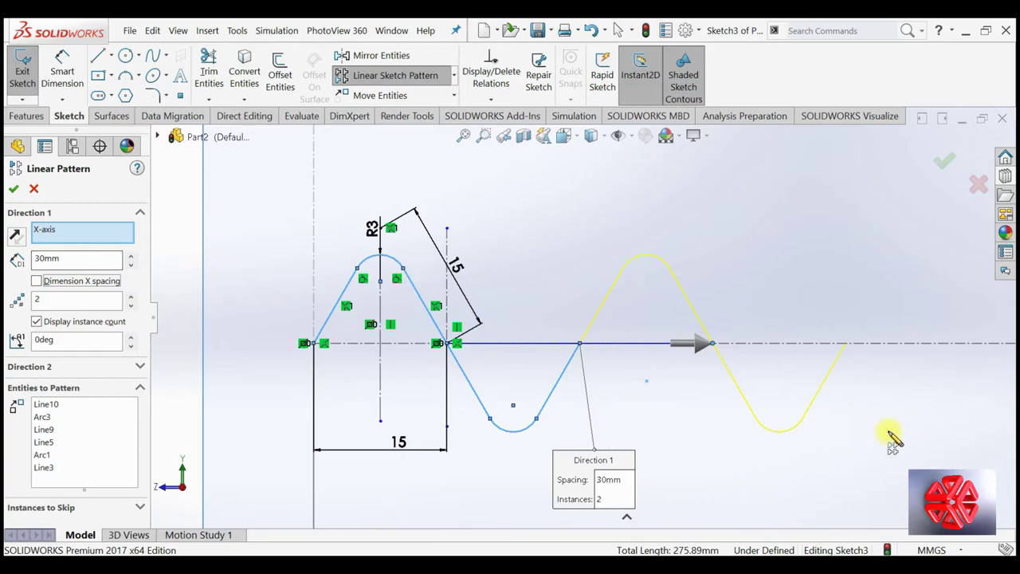
Step: Raise the pattern to 10 instances along the X axis and confirm it
scroll(752, 387, "up", 3)
scroll(745, 387, "up", 2)
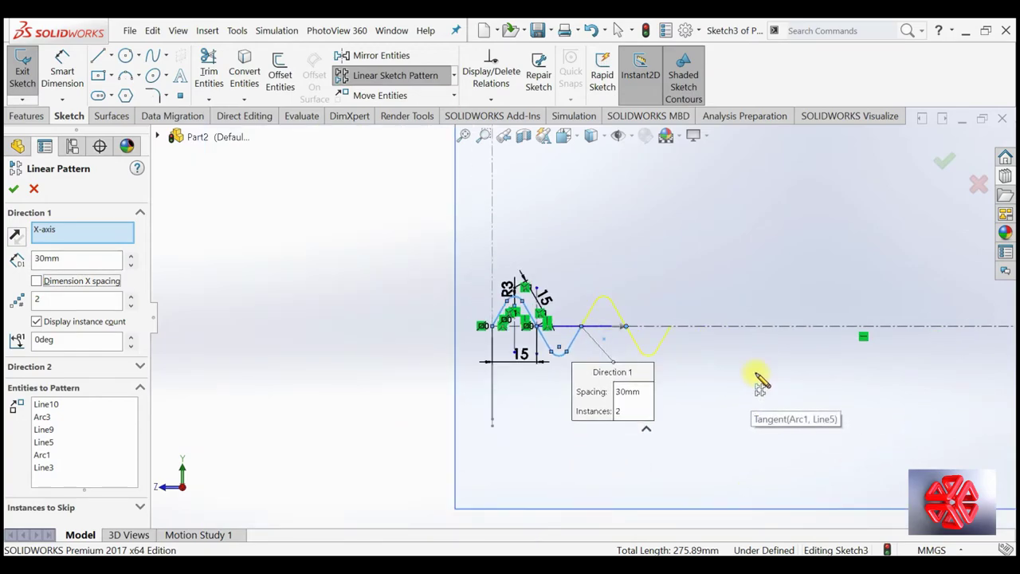
mouse_move(758, 376)
middle_mouse_down("ctrl")
mouse_move(678, 388)
mouse_move(594, 383)
middle_mouse_up("ctrl")
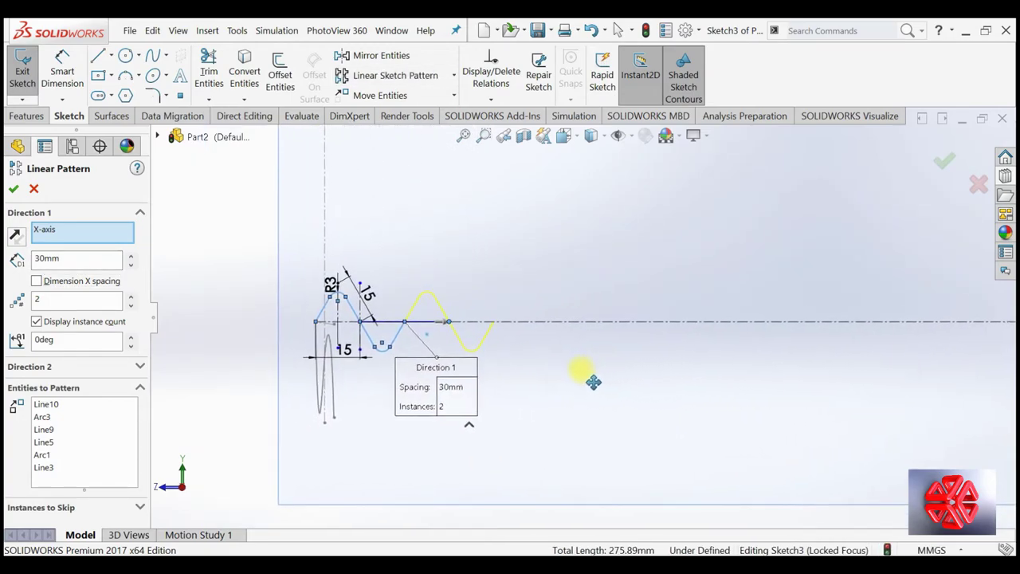
scroll(558, 376, "up", 2)
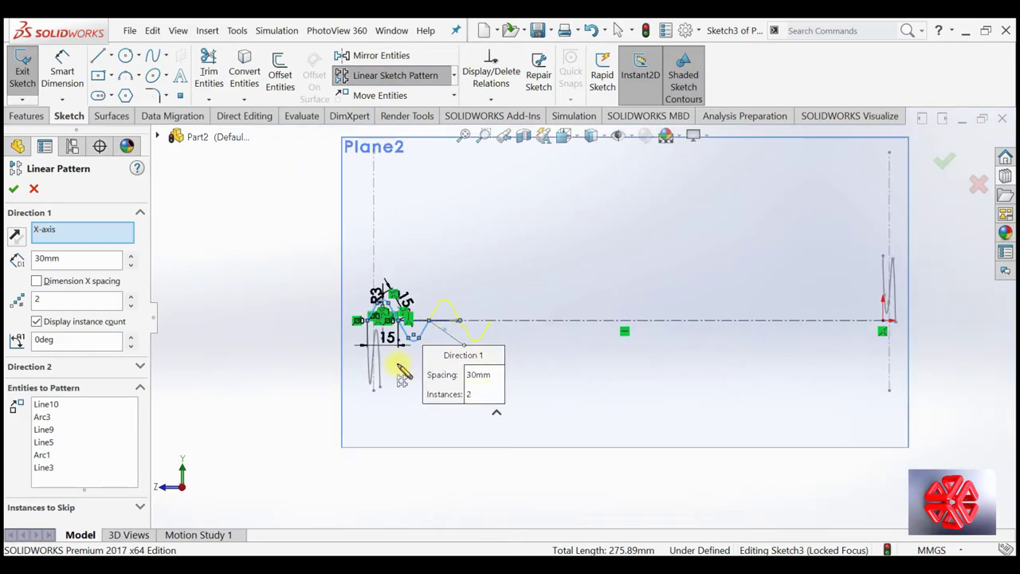
left_click(132, 295)
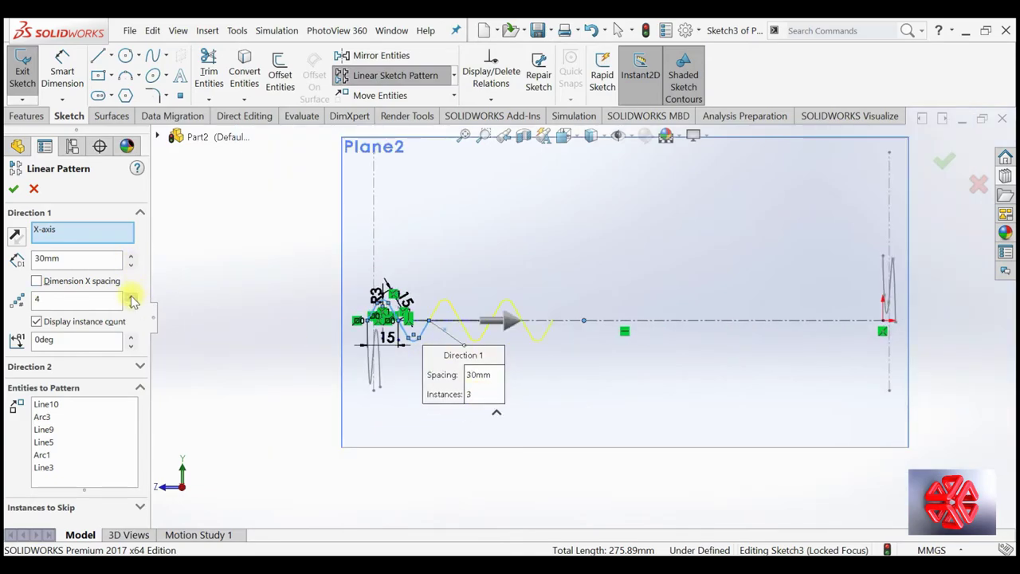
left_click(132, 295)
left_click(132, 295)
left_click(133, 295)
left_click(133, 295)
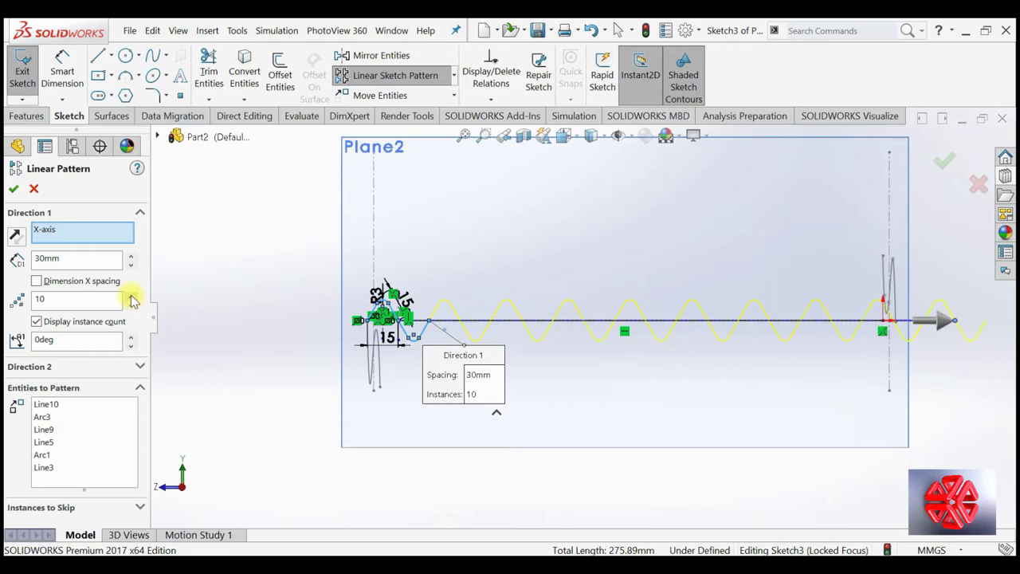
left_click(564, 137)
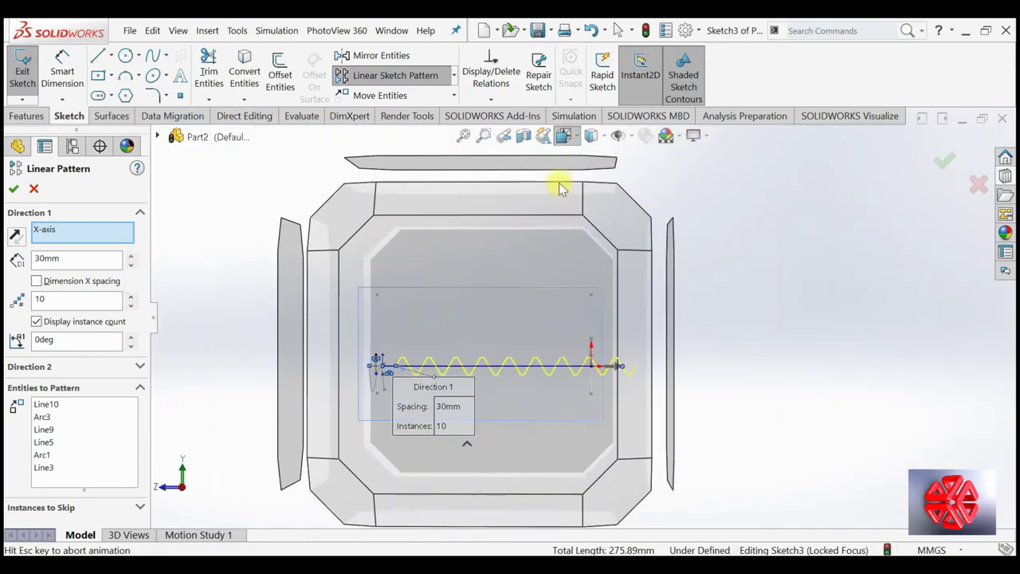
left_click(505, 305)
scroll(699, 373, "down", 2)
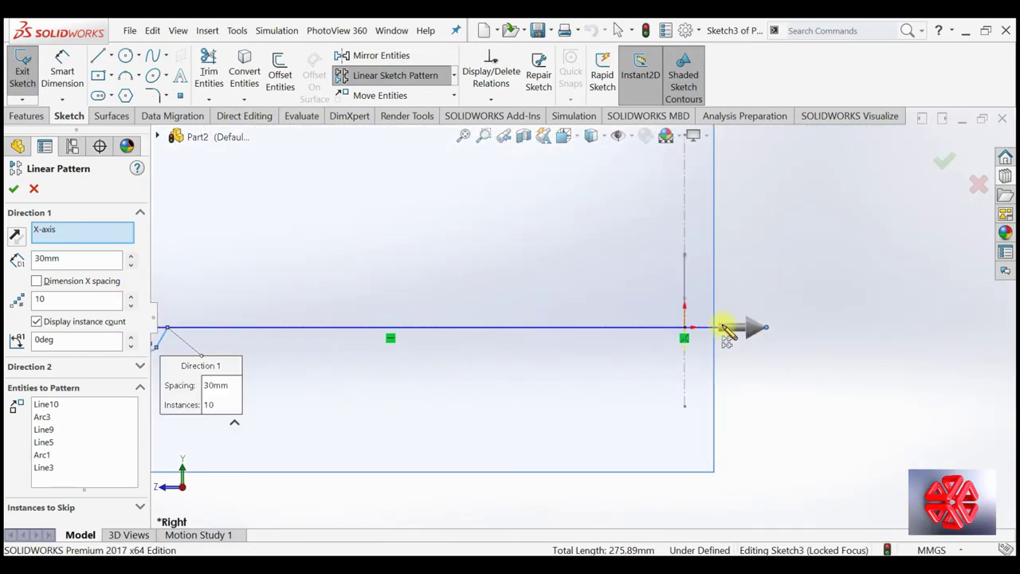
scroll(727, 327, "down", 2)
scroll(669, 334, "down", 2)
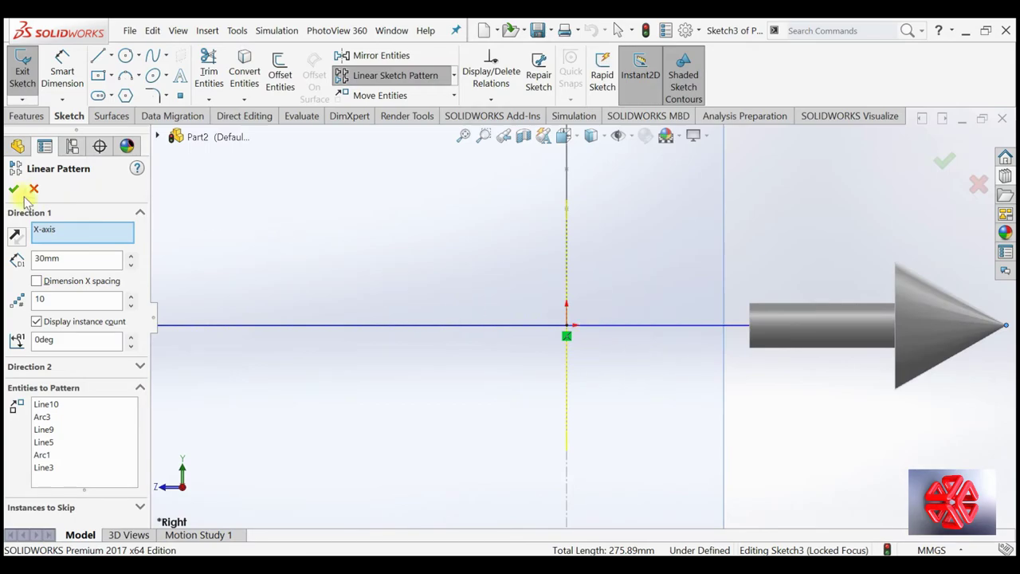
key("Return")
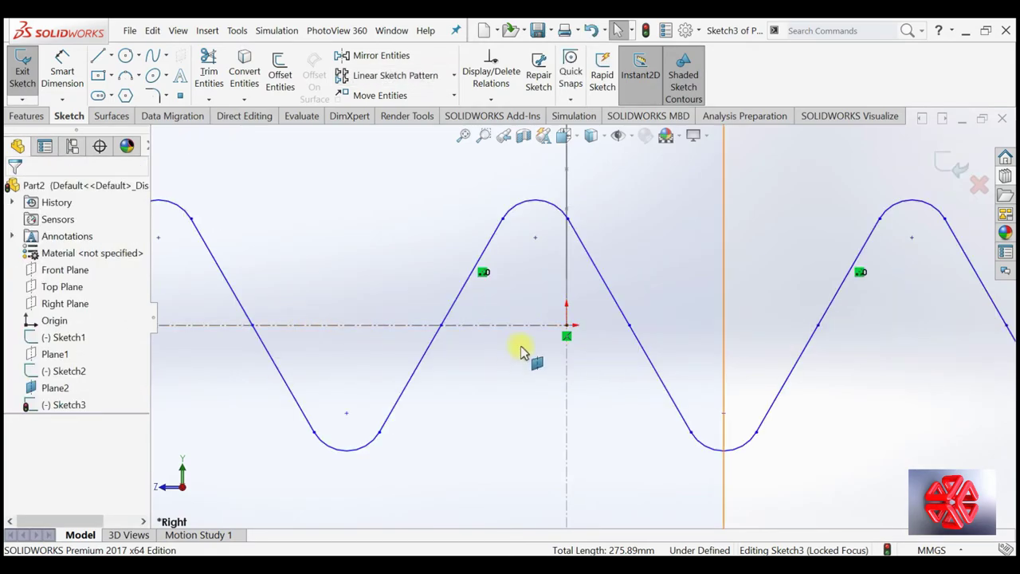
Step: Box-select and delete the surplus wave segments at the right end, then undo once
scroll(534, 351, "up", 2)
scroll(557, 351, "up", 1)
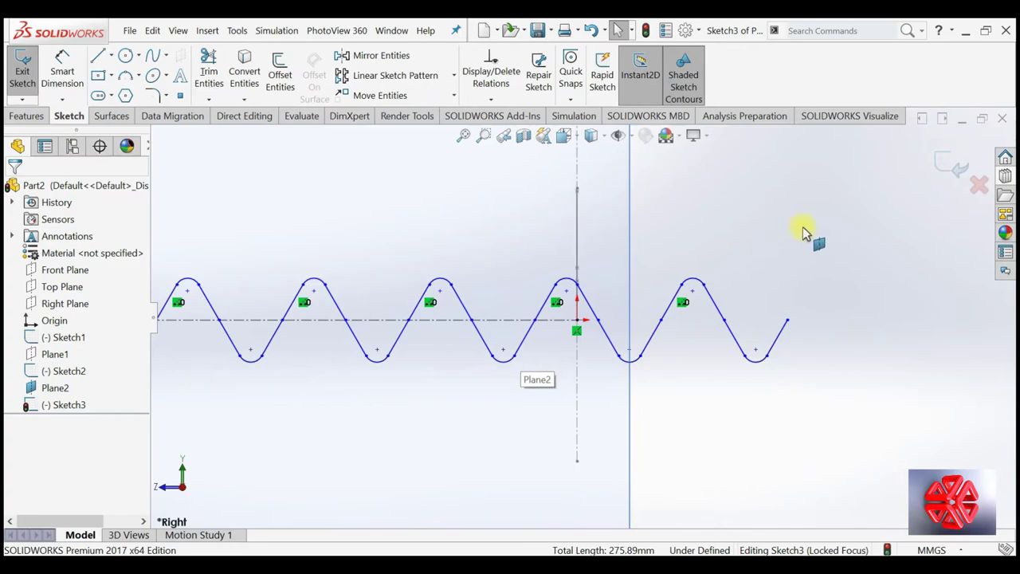
mouse_move(860, 222)
left_mouse_down()
mouse_move(638, 409)
mouse_move(597, 421)
left_mouse_up()
key("Delete")
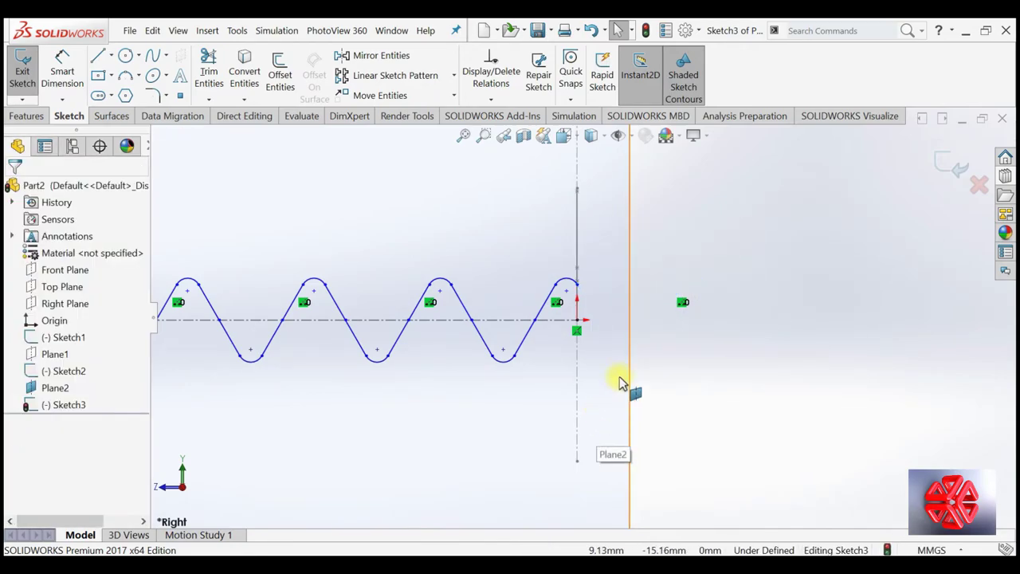
key("ctrl+z")
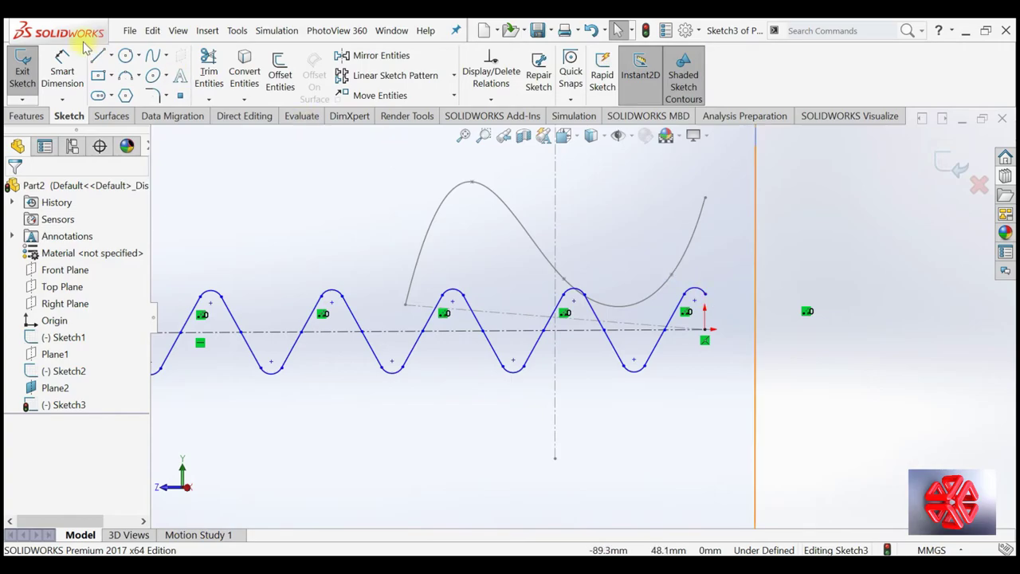
Step: Draw a vertical line connecting the wave's end to the spline endpoint
left_click(111, 55)
left_click(114, 72)
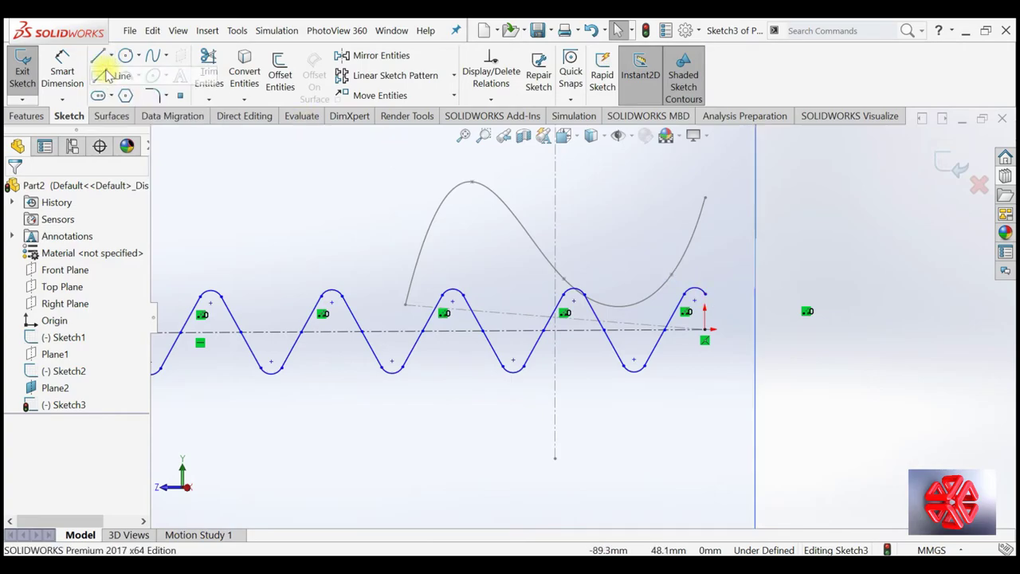
left_click(704, 199)
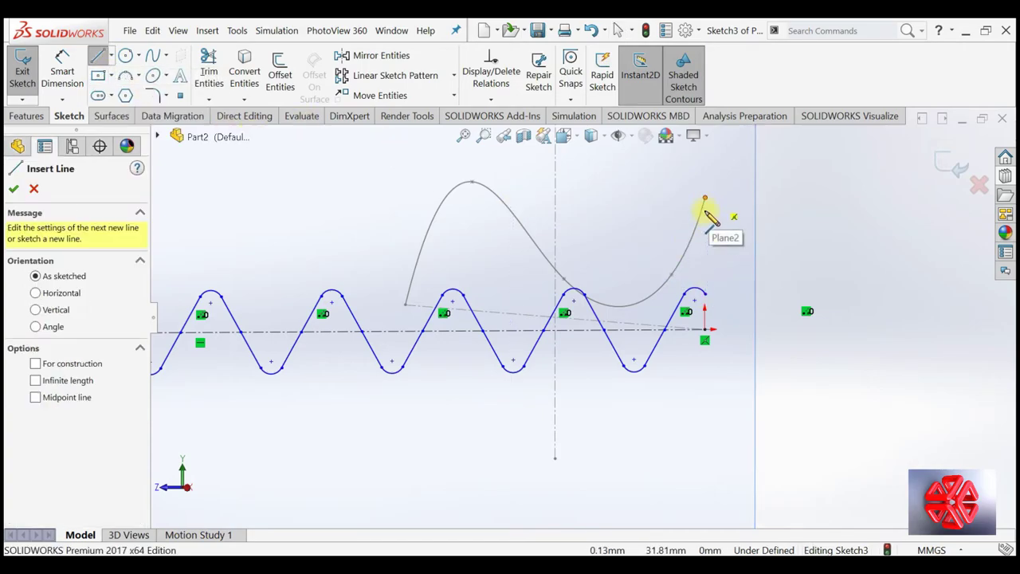
left_click(704, 294)
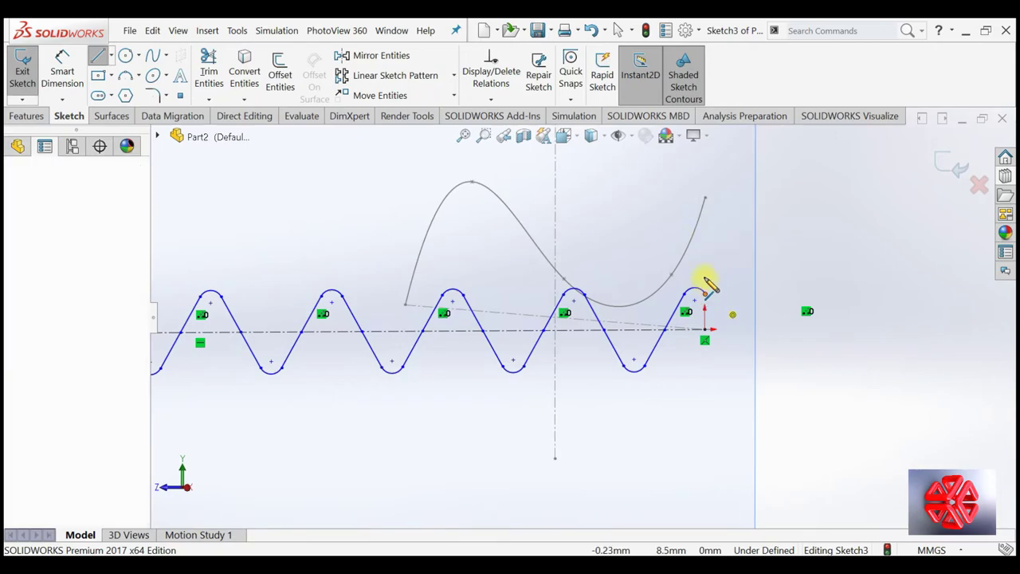
left_click(705, 201)
right_click(706, 201)
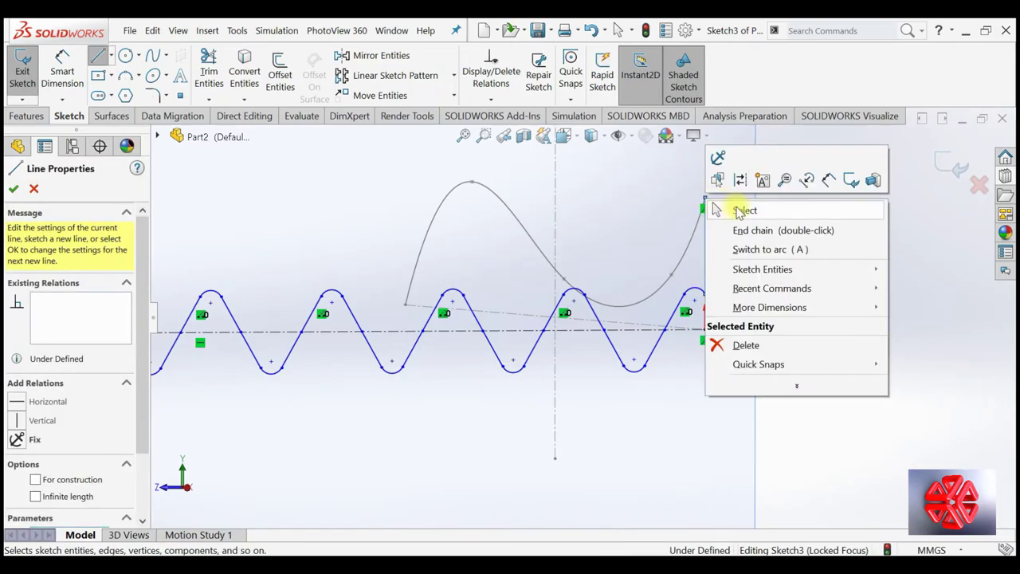
left_click(719, 208)
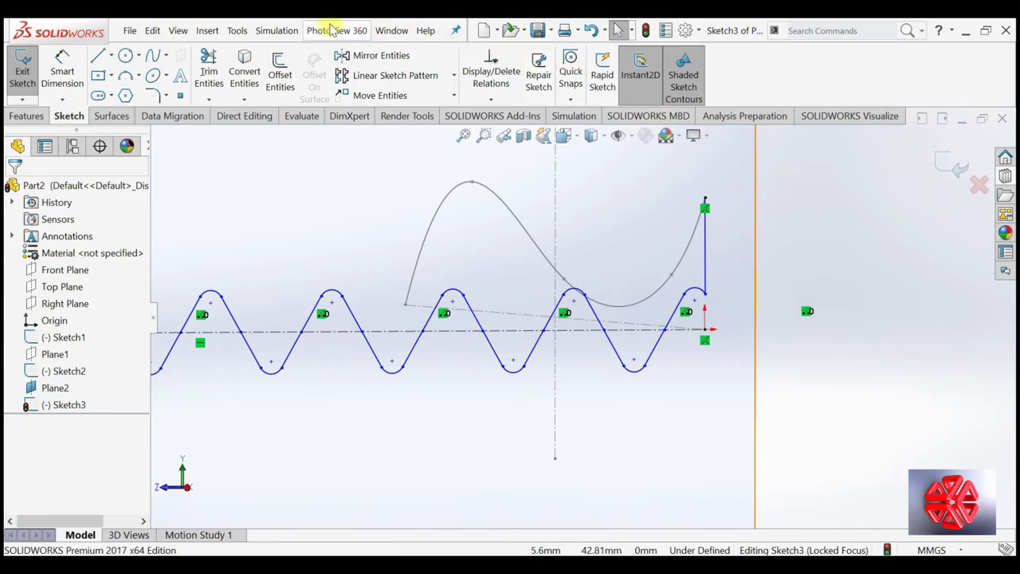
Step: Join Sketch3 into the composite curve CompCurve1
left_click(205, 30)
mouse_move(229, 228)
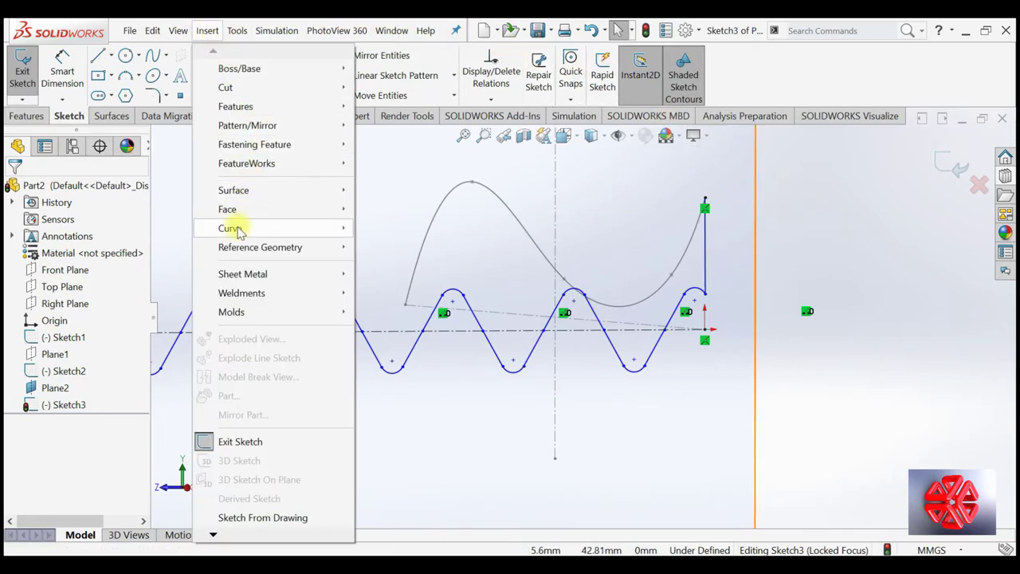
left_click(877, 204)
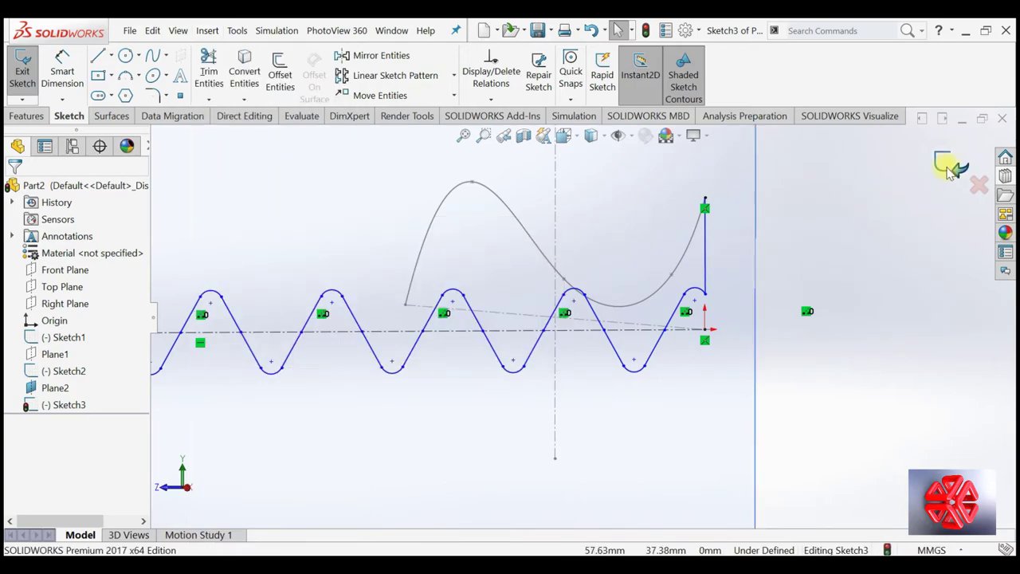
left_click(208, 31)
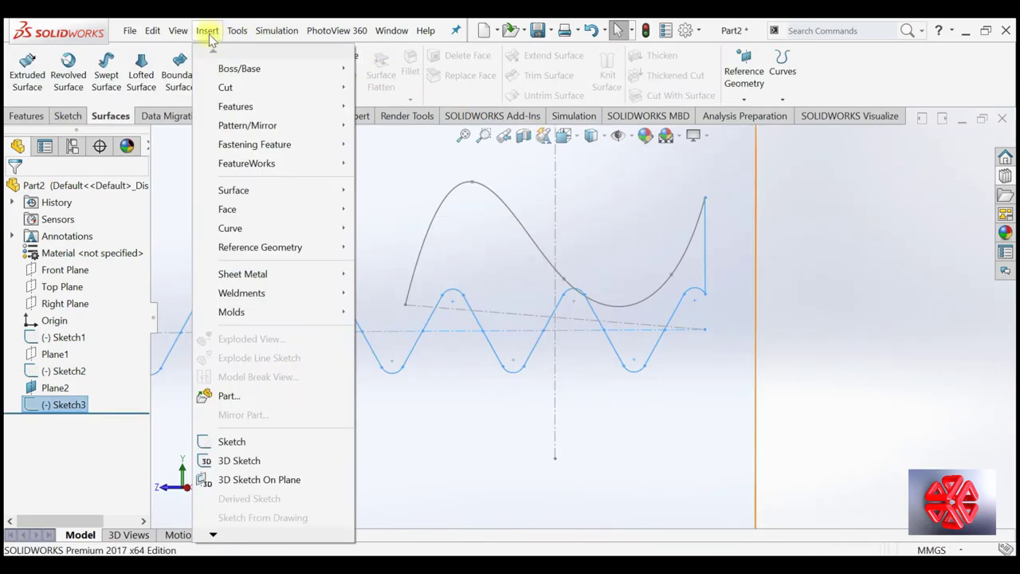
mouse_move(231, 228)
left_click(406, 273)
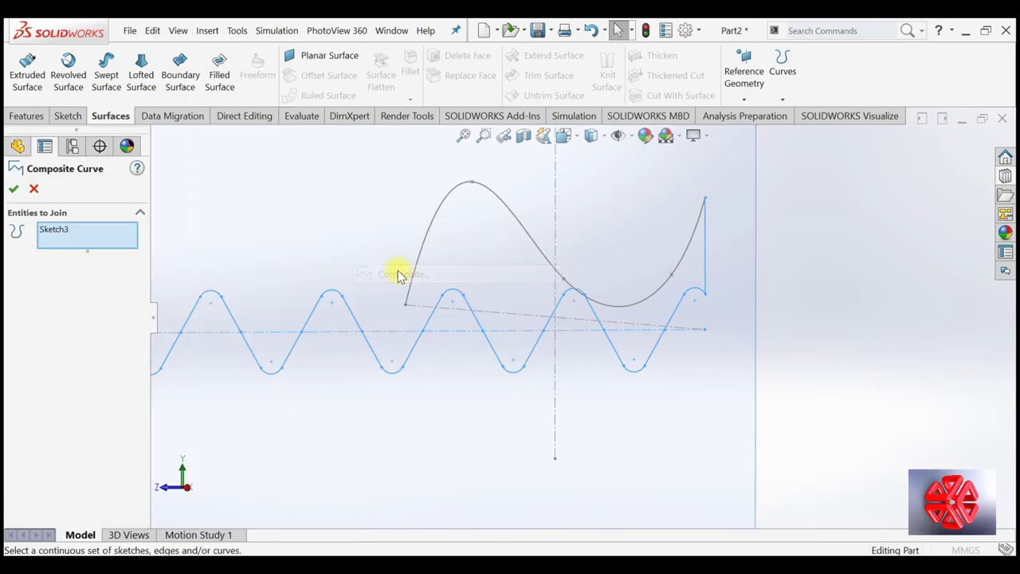
left_click(706, 270)
left_click(705, 271)
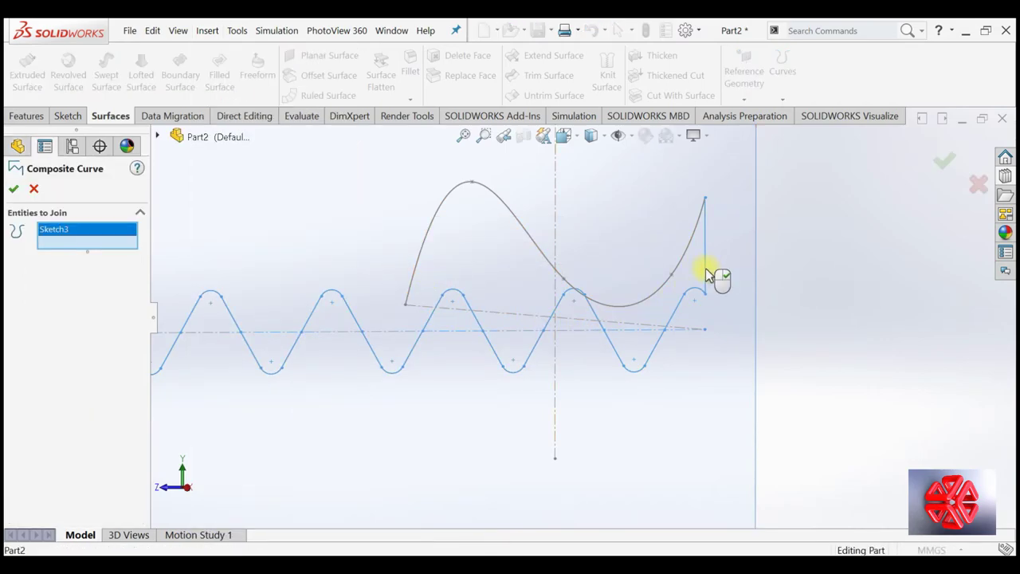
key("Return")
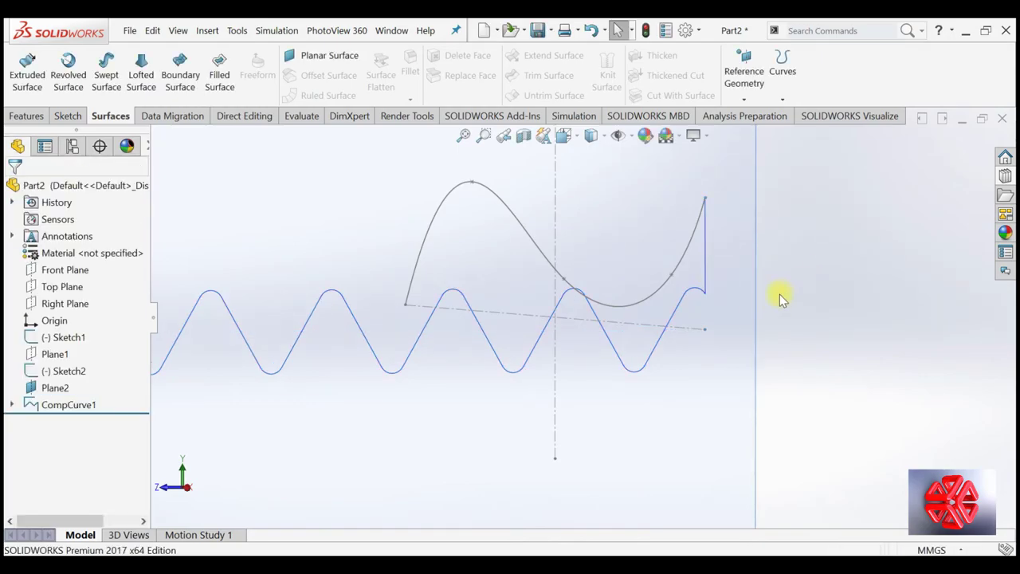
mouse_move(717, 296)
middle_mouse_down()
mouse_move(599, 312)
mouse_move(399, 310)
mouse_move(431, 323)
mouse_move(455, 359)
mouse_move(441, 358)
middle_mouse_up()
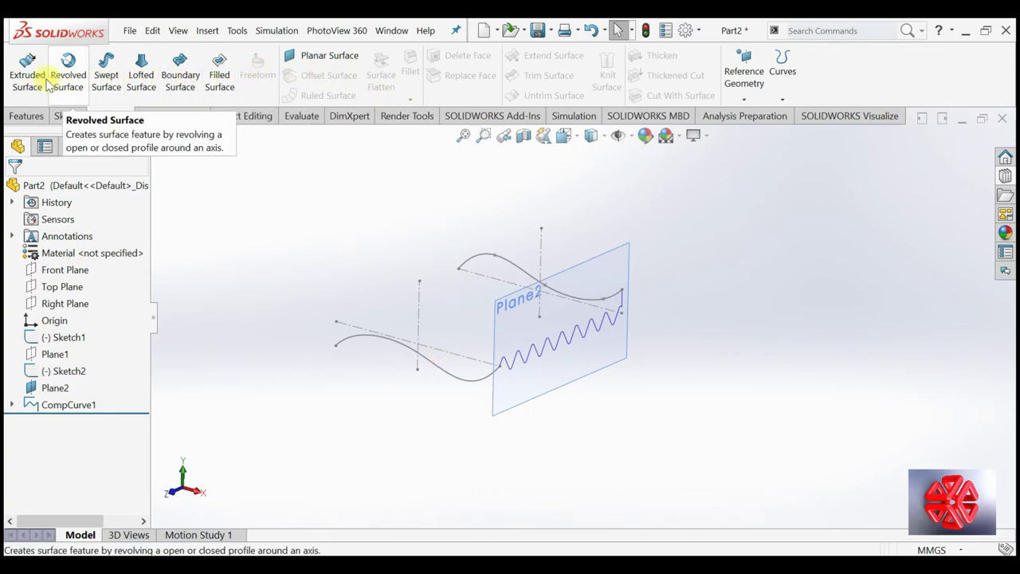
Step: Loft a surface using the upper Sketch1 and lower Sketch2 wavy splines as profiles
left_click(140, 72)
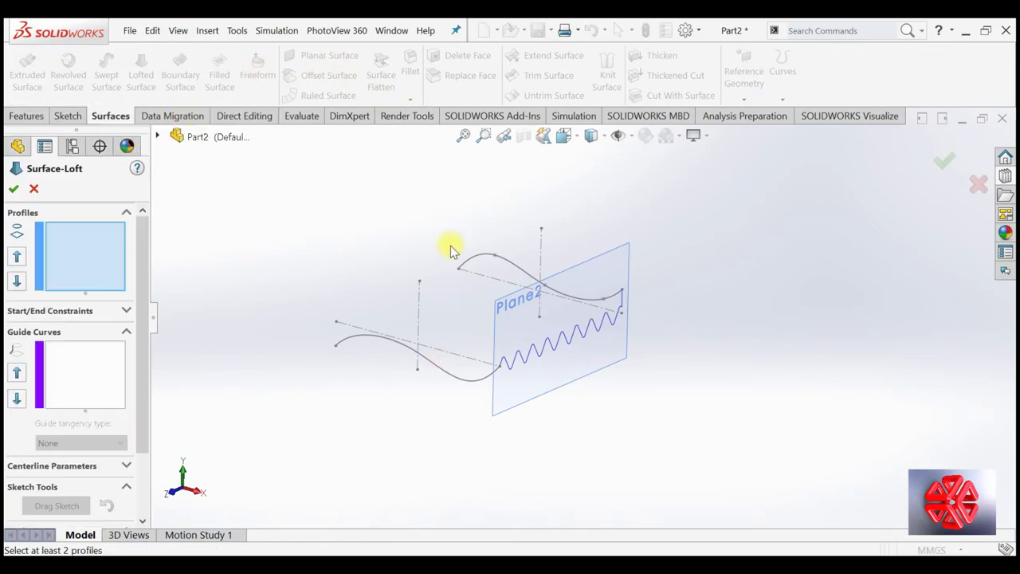
left_click(477, 262)
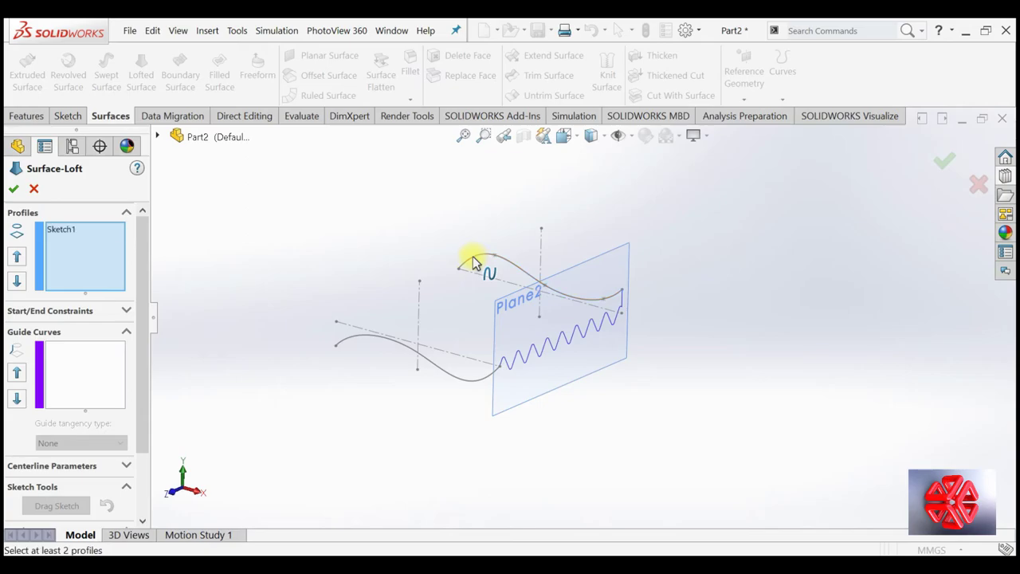
left_click(355, 341)
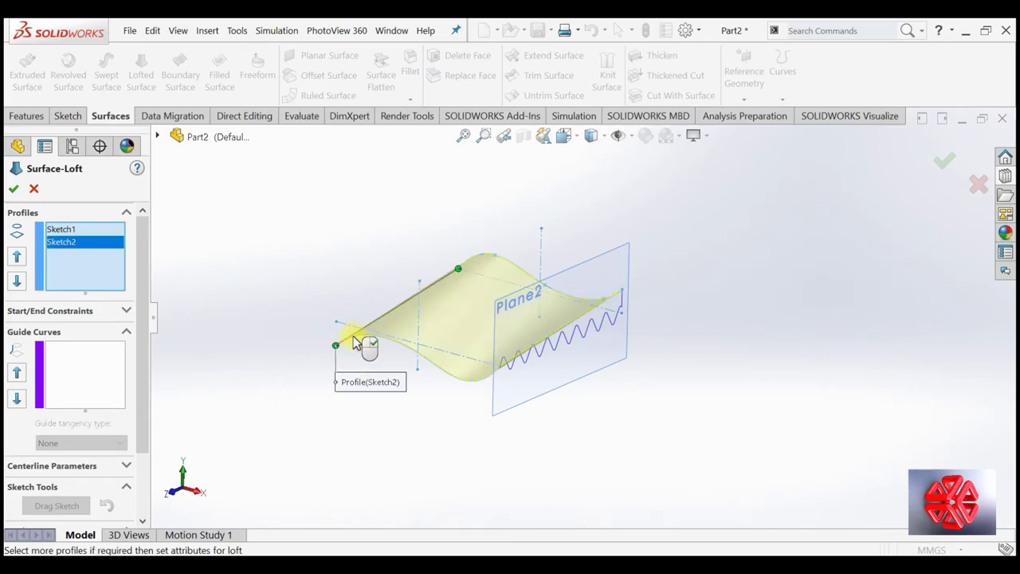
right_click(354, 341)
key("space")
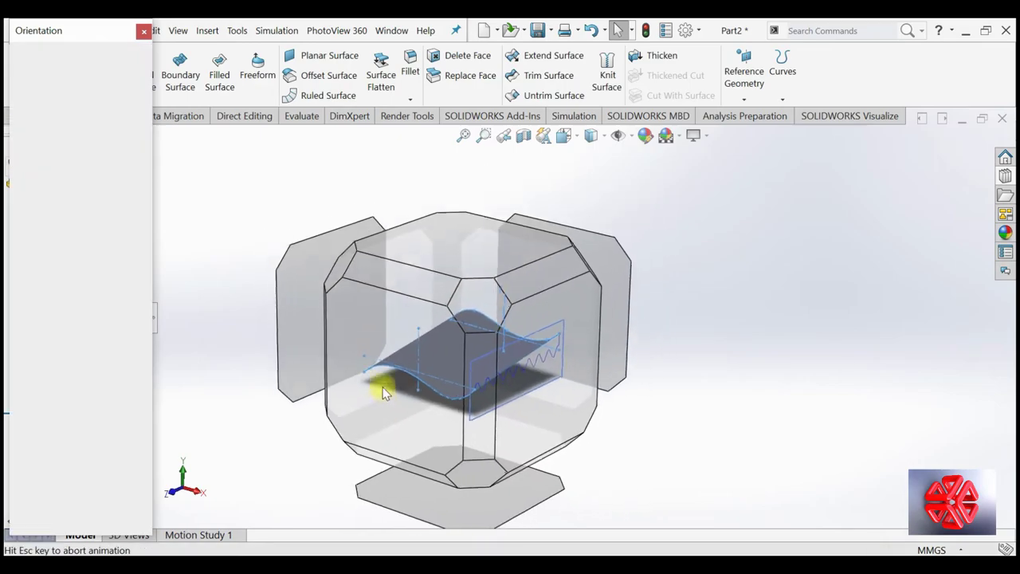
left_click(390, 356)
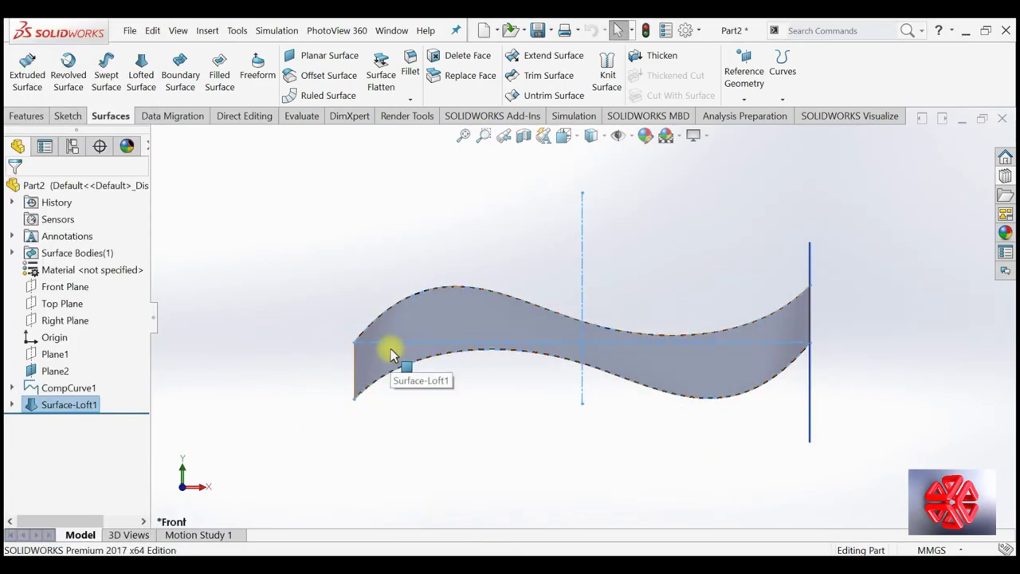
key("space")
left_click(551, 263)
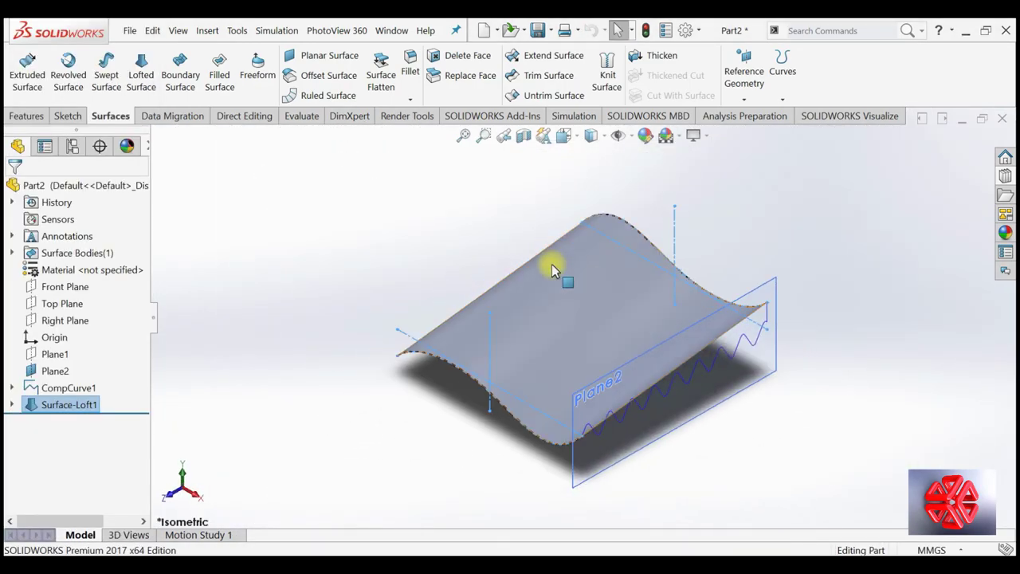
Step: Edit Surface-Loft1 to add CompCurve1 as its guide curve
left_click(36, 408)
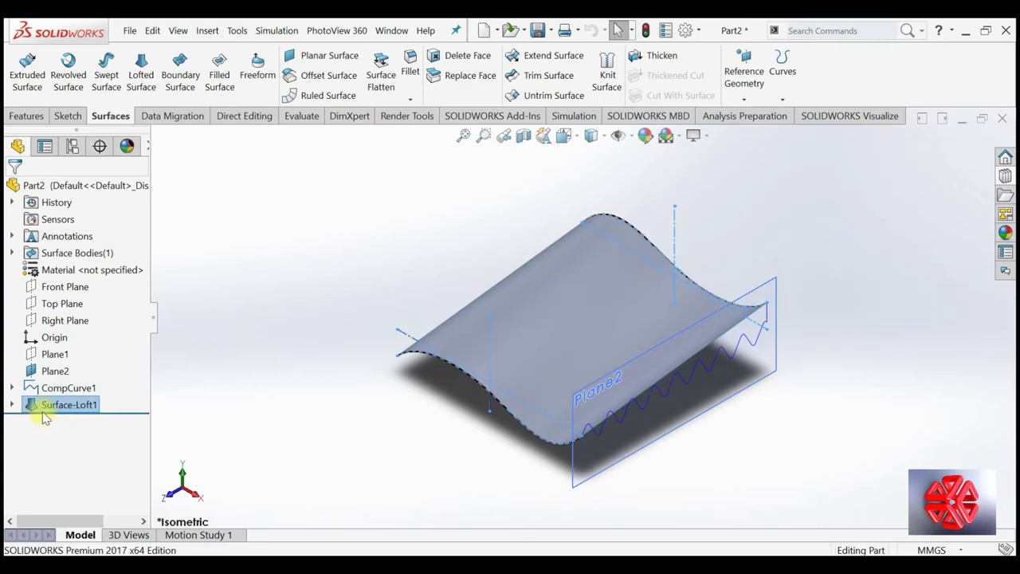
right_click(57, 408)
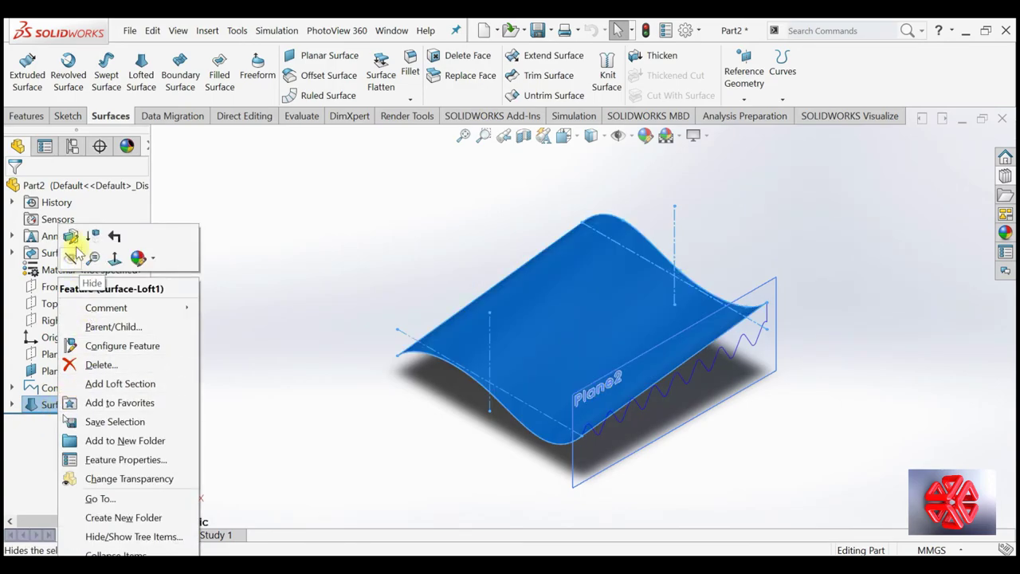
left_click(76, 243)
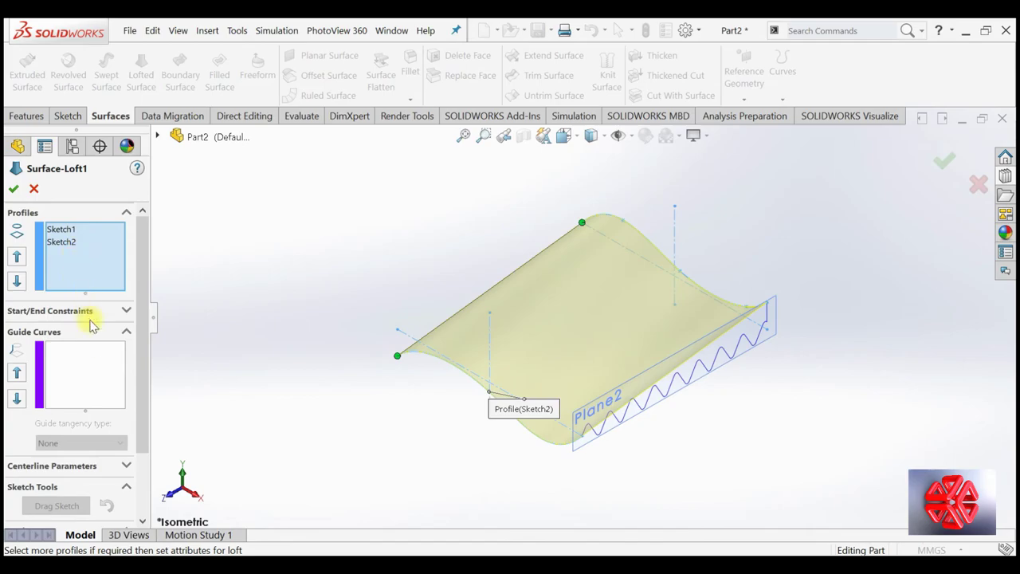
left_click(95, 367)
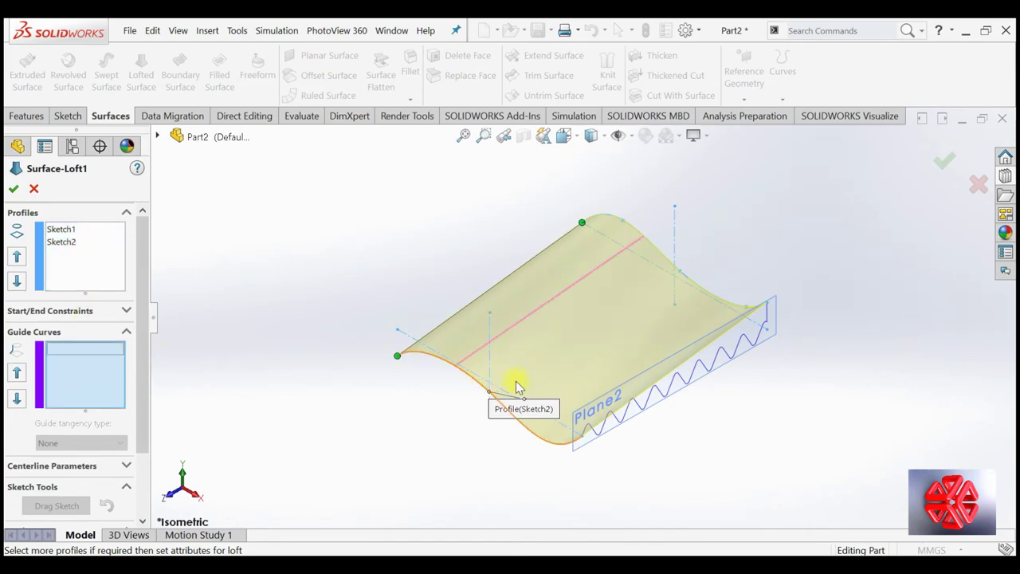
left_click(623, 428)
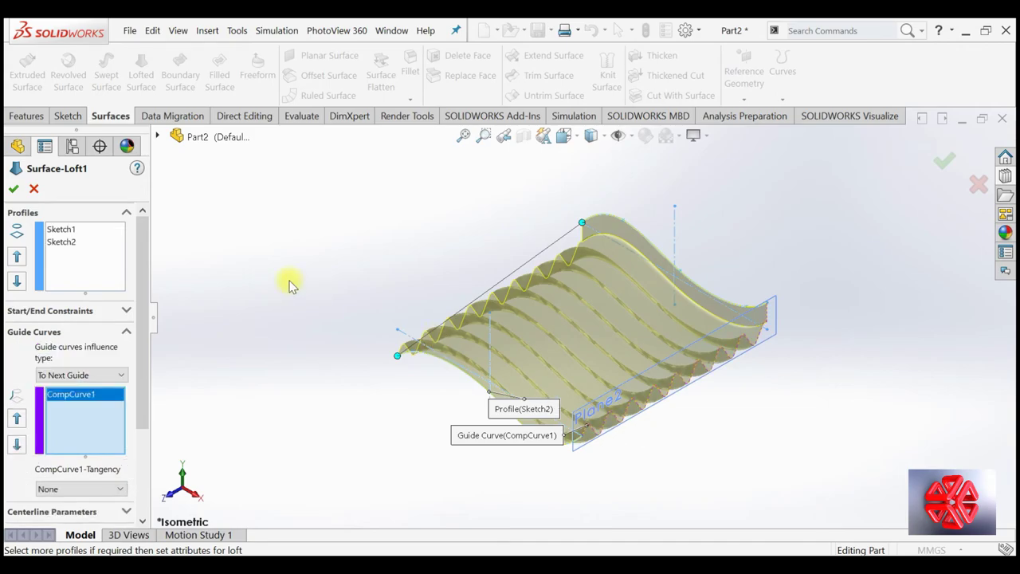
left_click(17, 193)
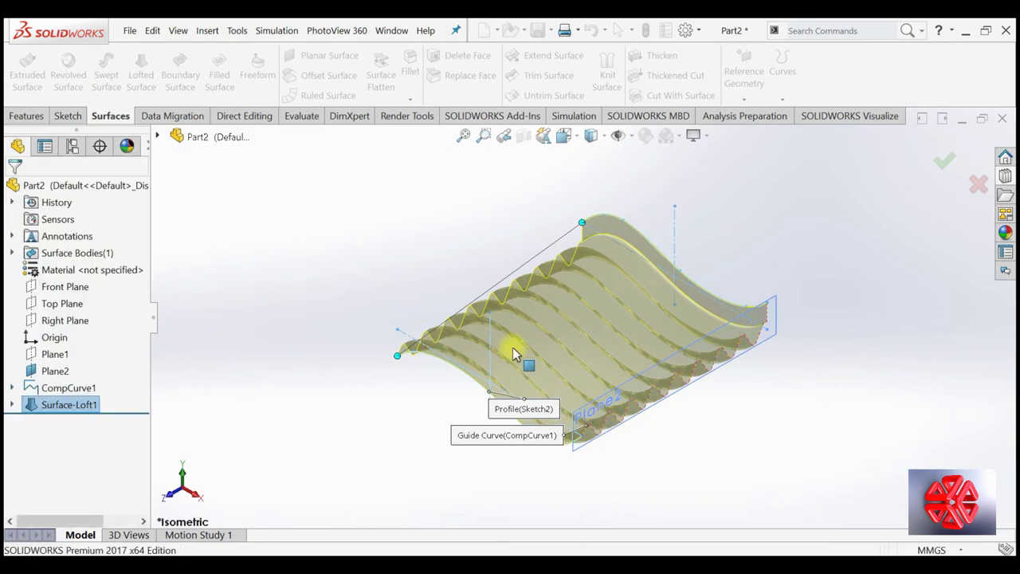
key("space")
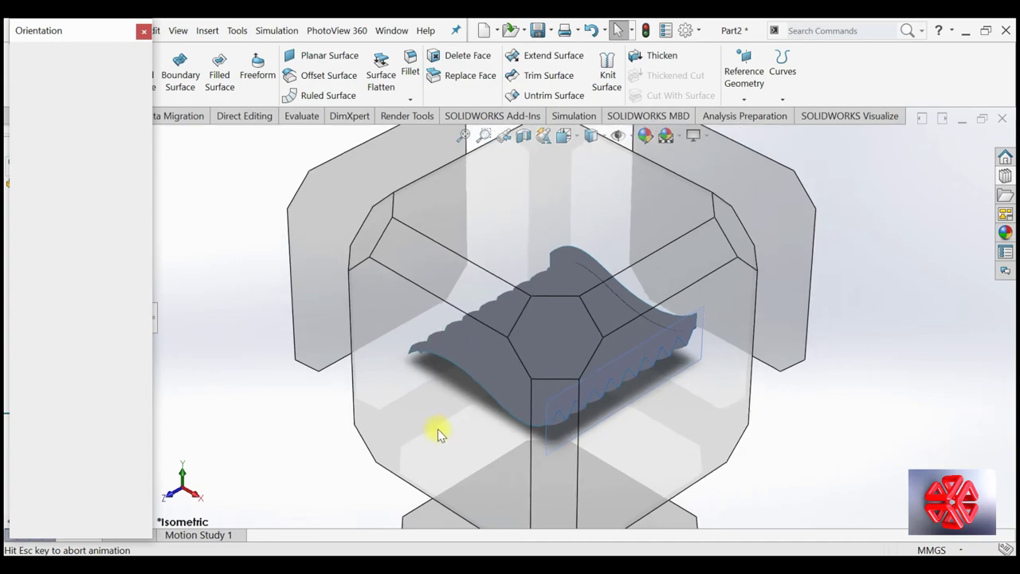
key("Escape")
key("ctrl+4")
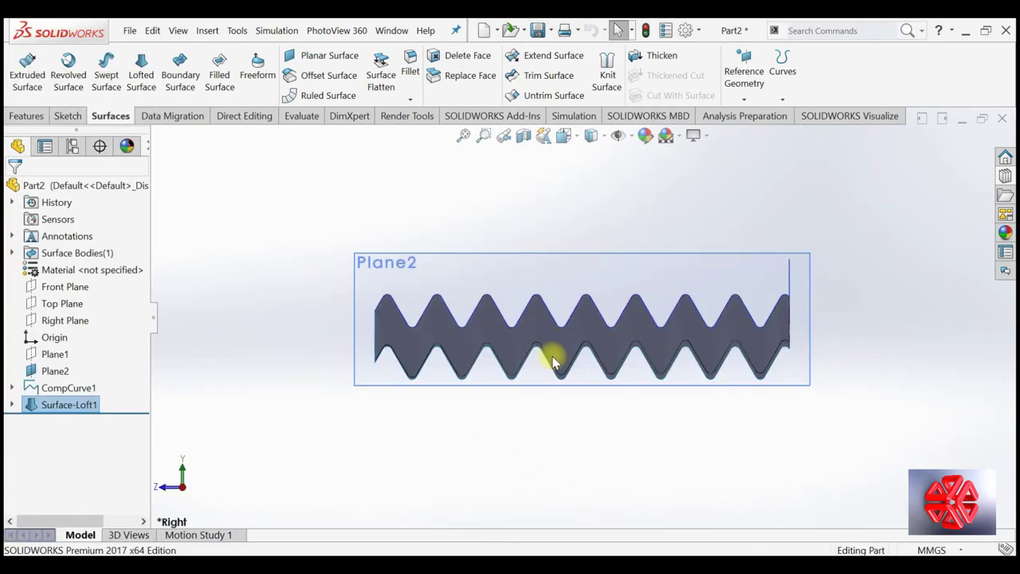
key("space")
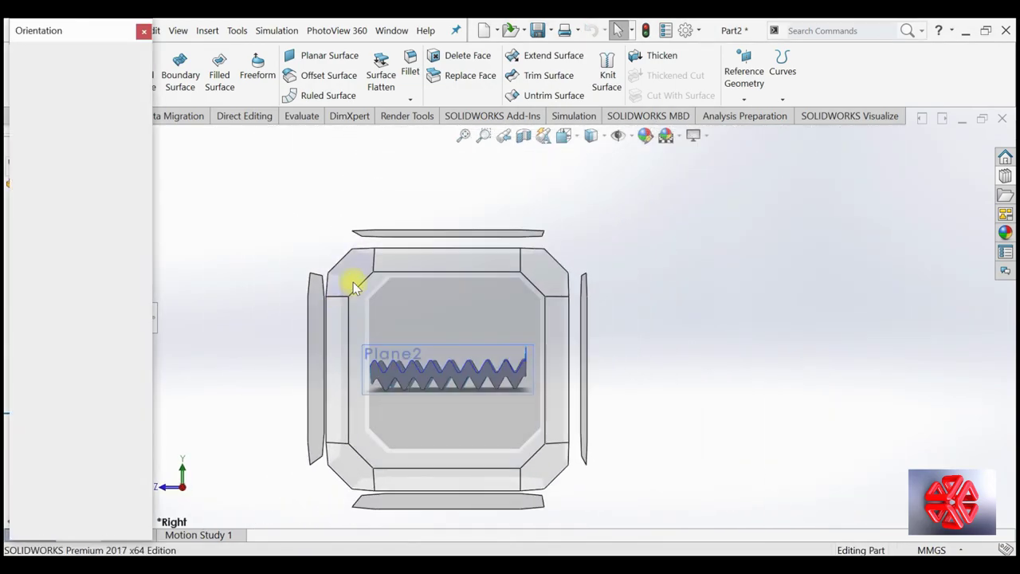
left_click(354, 283)
key("space")
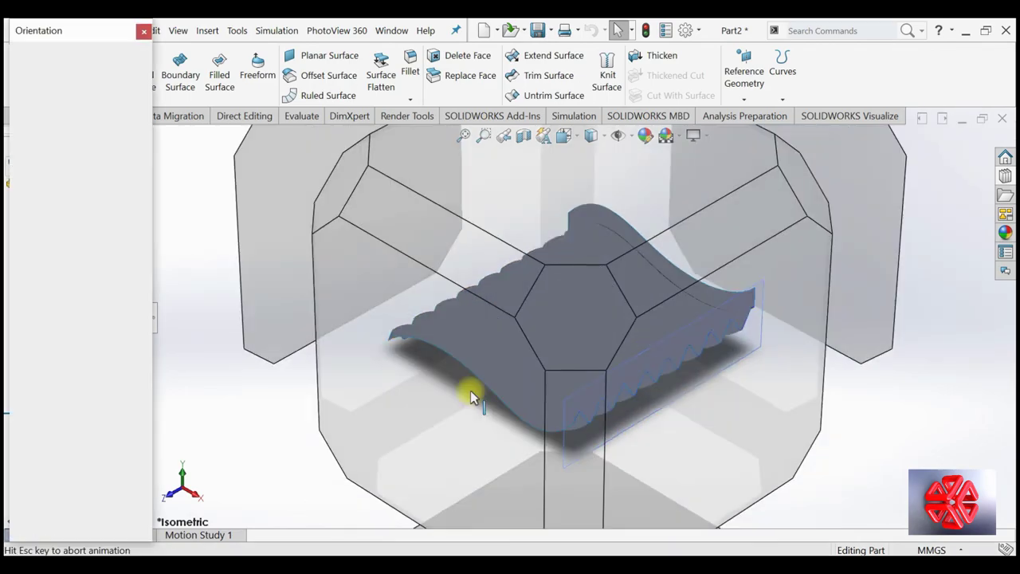
left_click(388, 410)
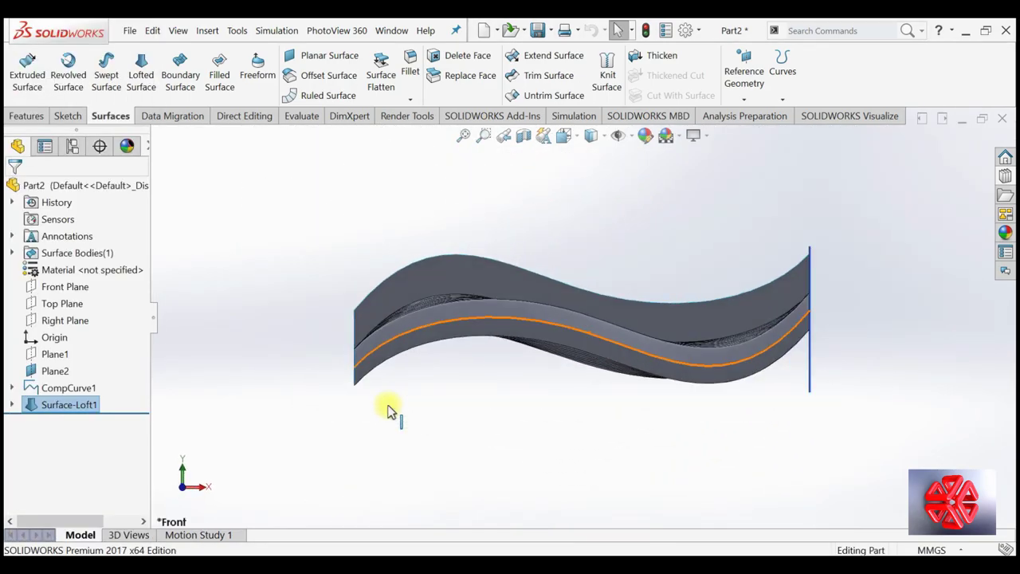
key("space")
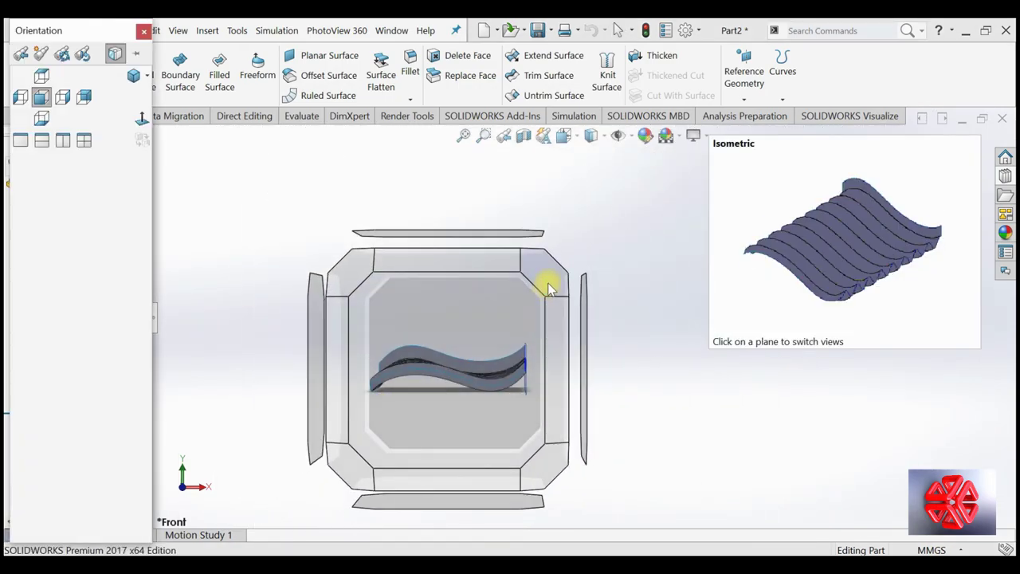
left_click(548, 287)
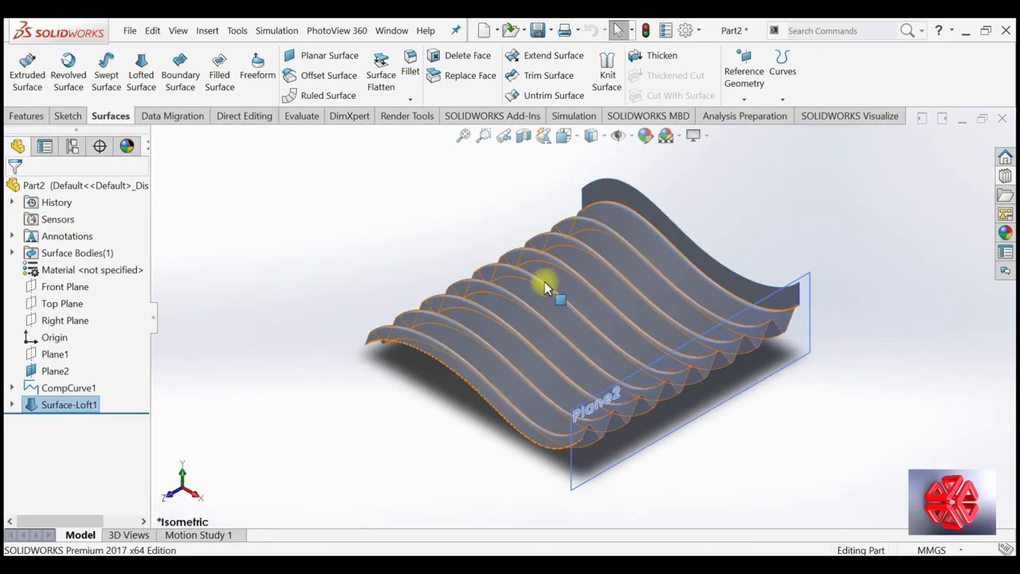
left_click(562, 257)
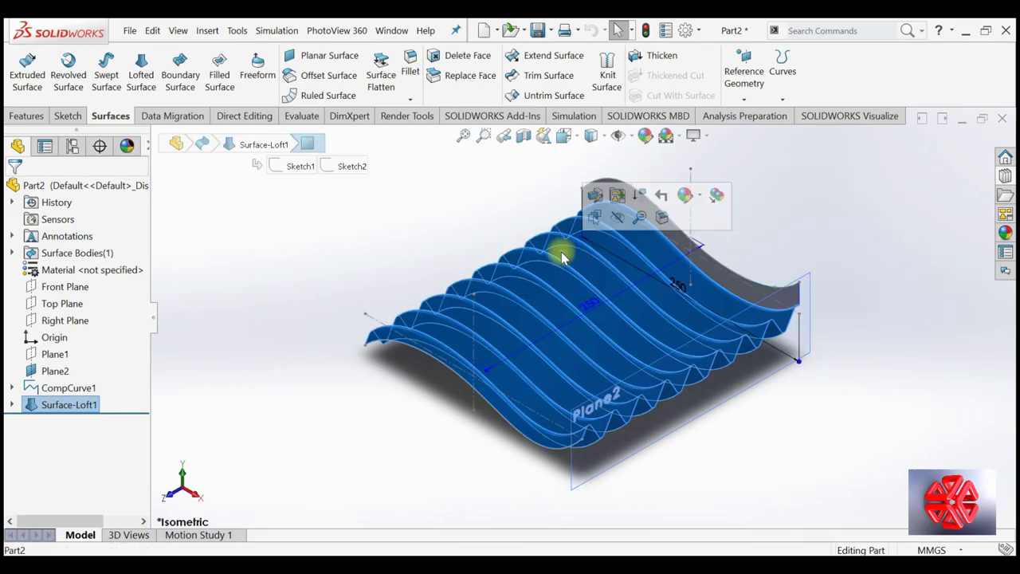
Step: Thicken Surface-Loft1 by 1.50 mm on both sides
left_click(636, 56)
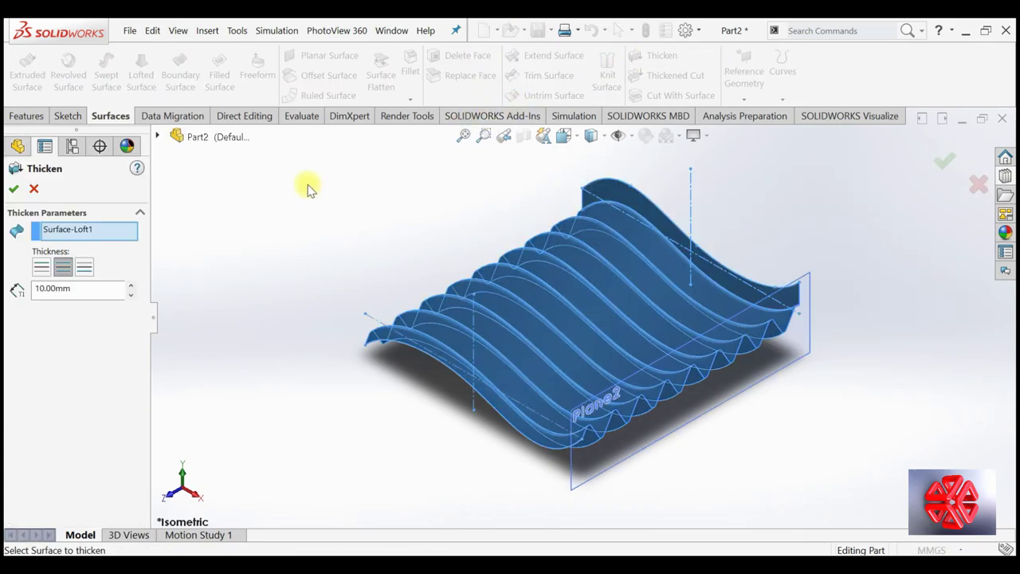
left_click(84, 268)
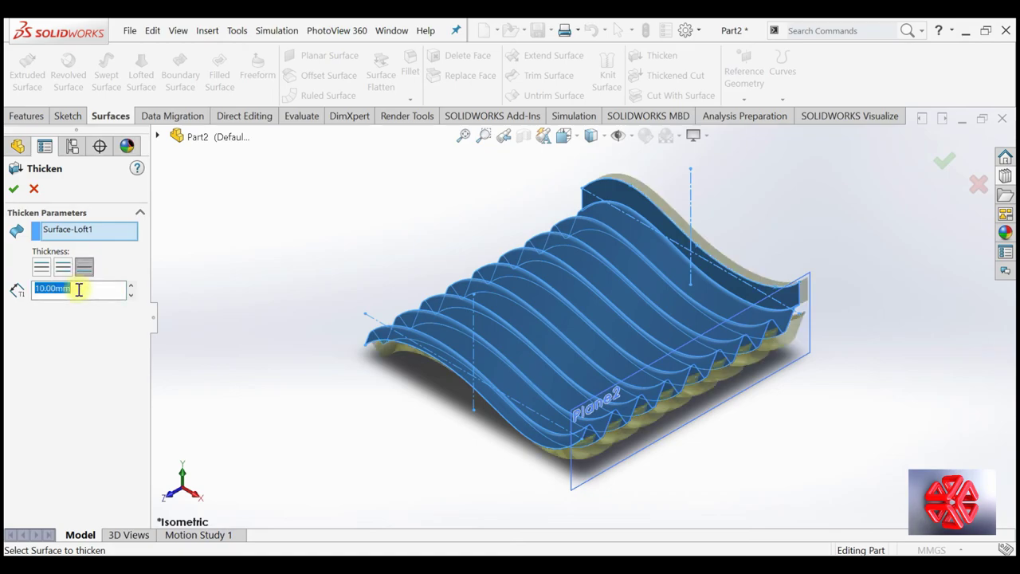
type("1.5")
key("Return")
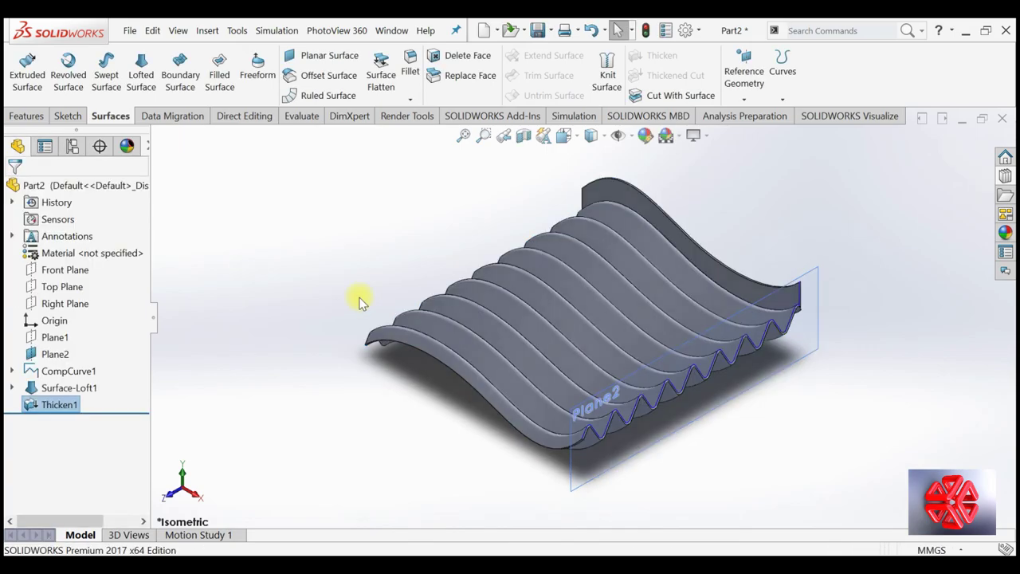
mouse_move(414, 396)
middle_mouse_down()
mouse_move(369, 353)
mouse_move(364, 310)
mouse_move(417, 371)
middle_mouse_up()
key("space")
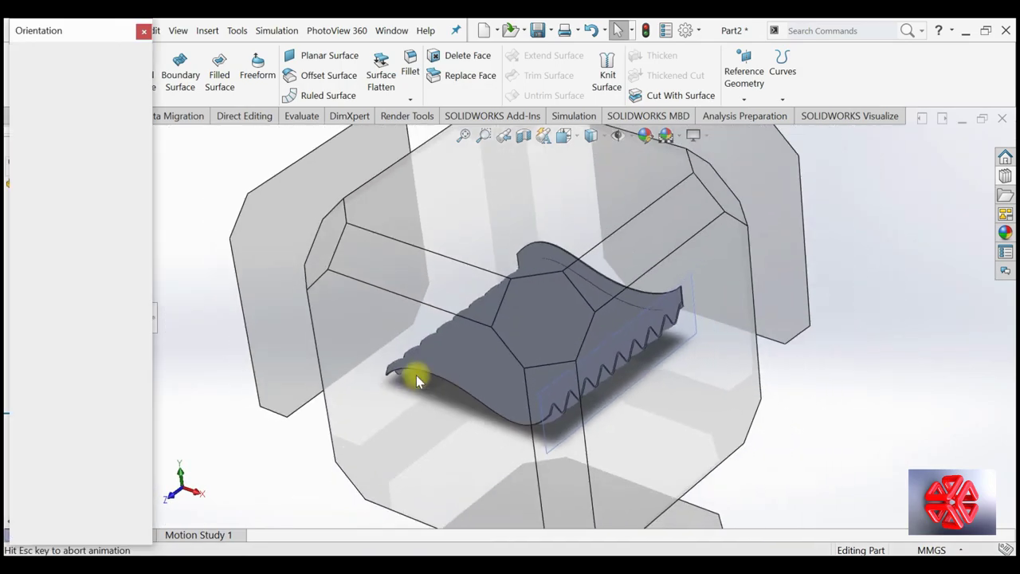
left_click(452, 356)
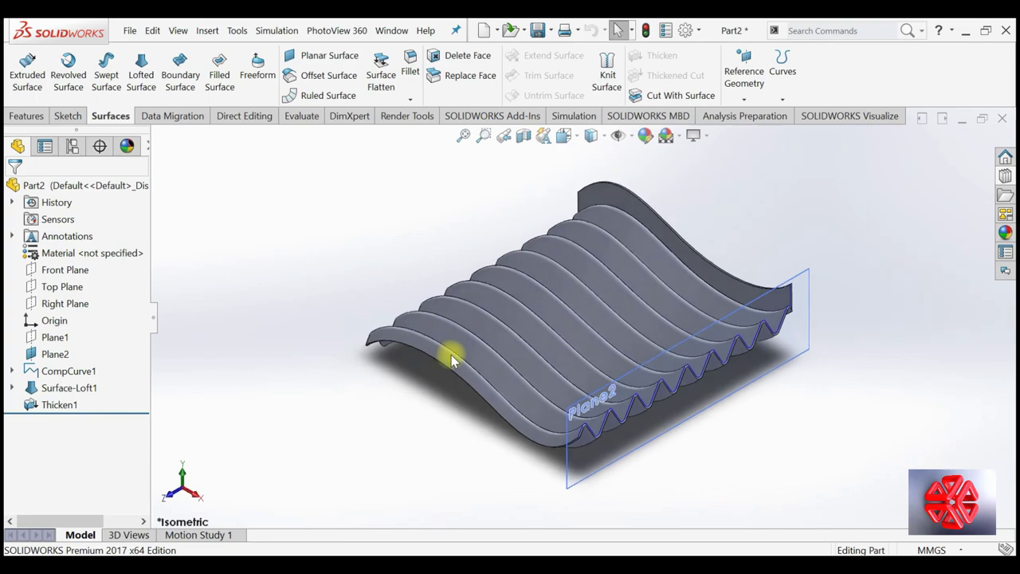